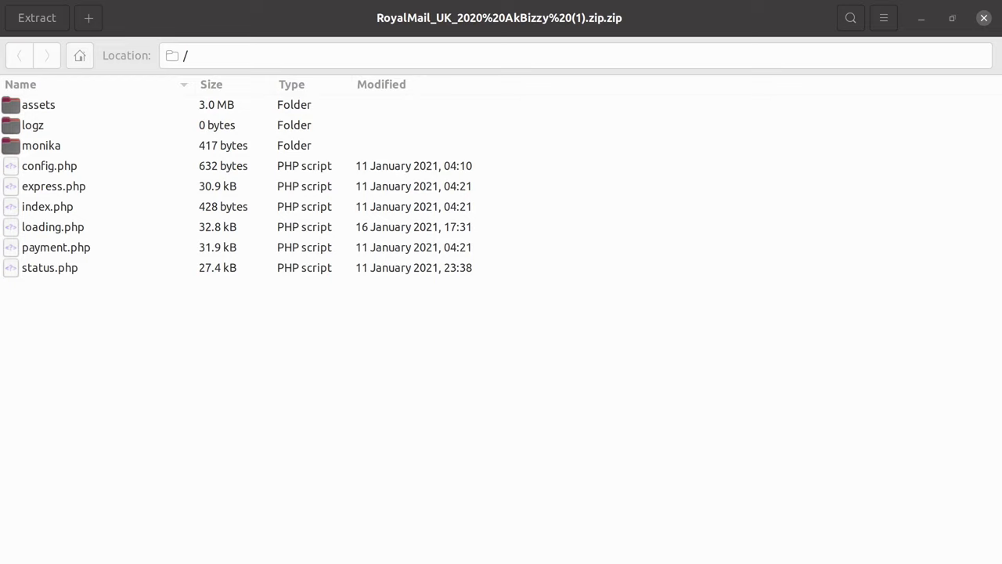
Browse the archive's assets and logs folders, then open assets/ant.php in Sublime Text.
{"action": "double_click", "coordinate": [61, 105]}
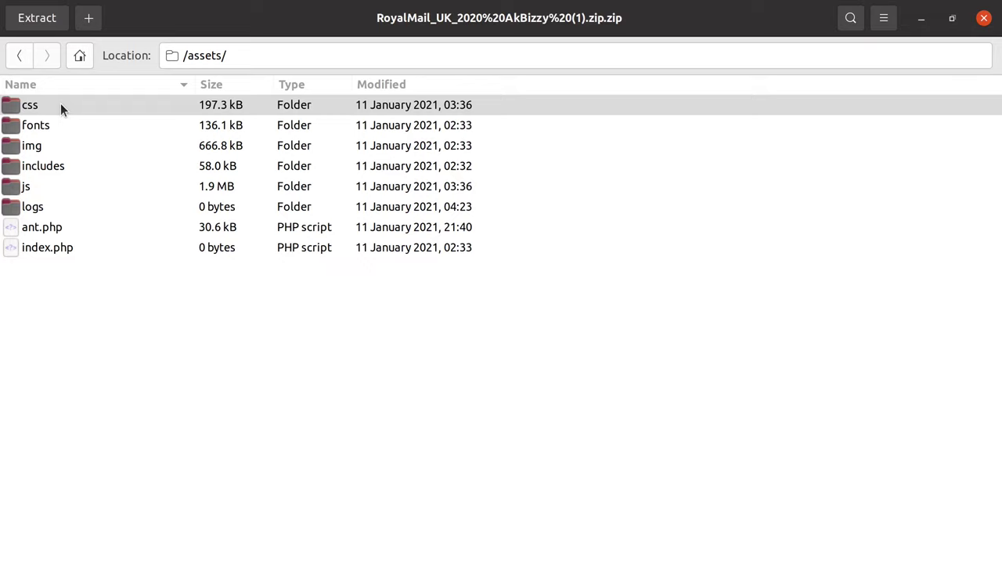
{"action": "double_click", "coordinate": [81, 206]}
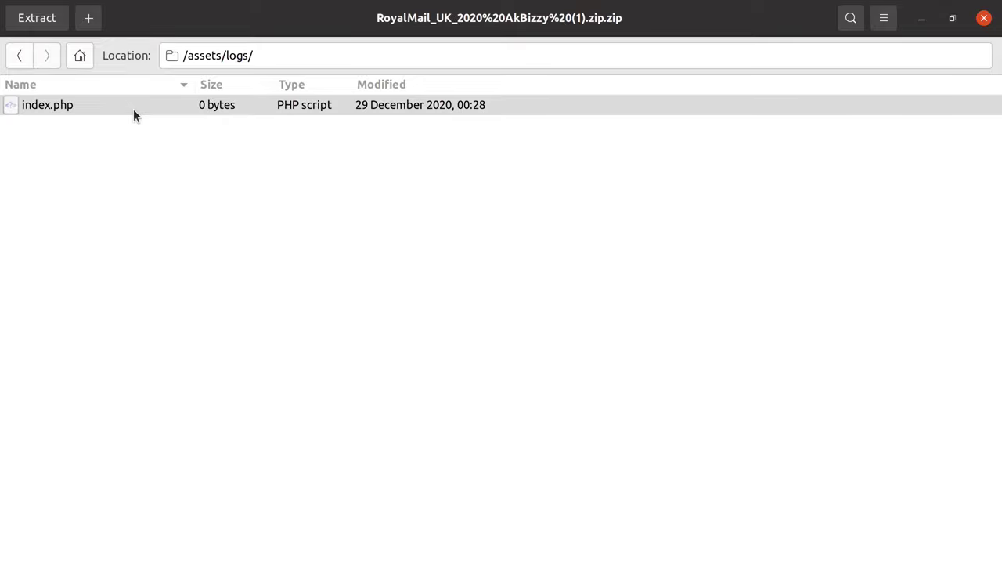
{"action": "left_click", "coordinate": [19, 56]}
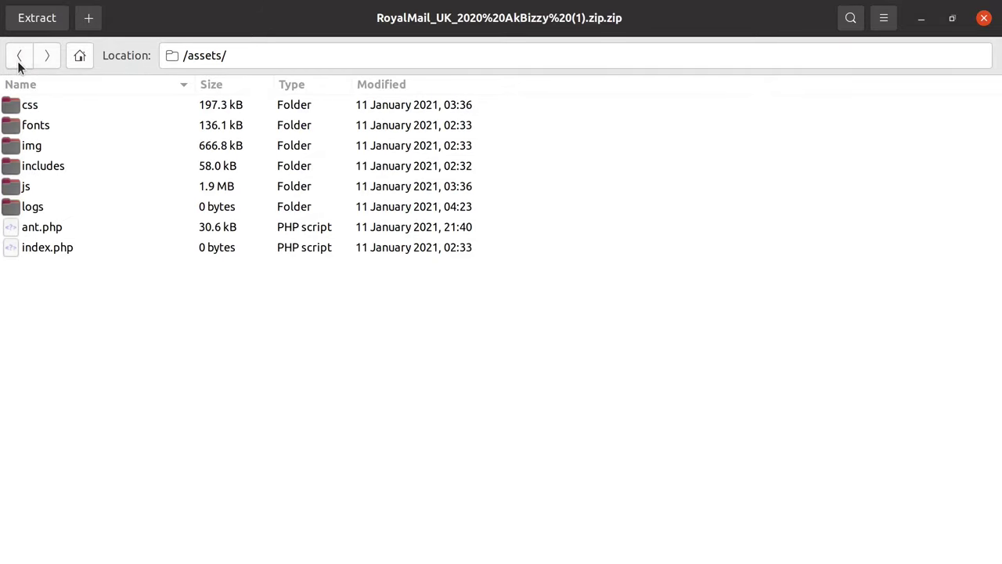
{"action": "double_click", "coordinate": [92, 226]}
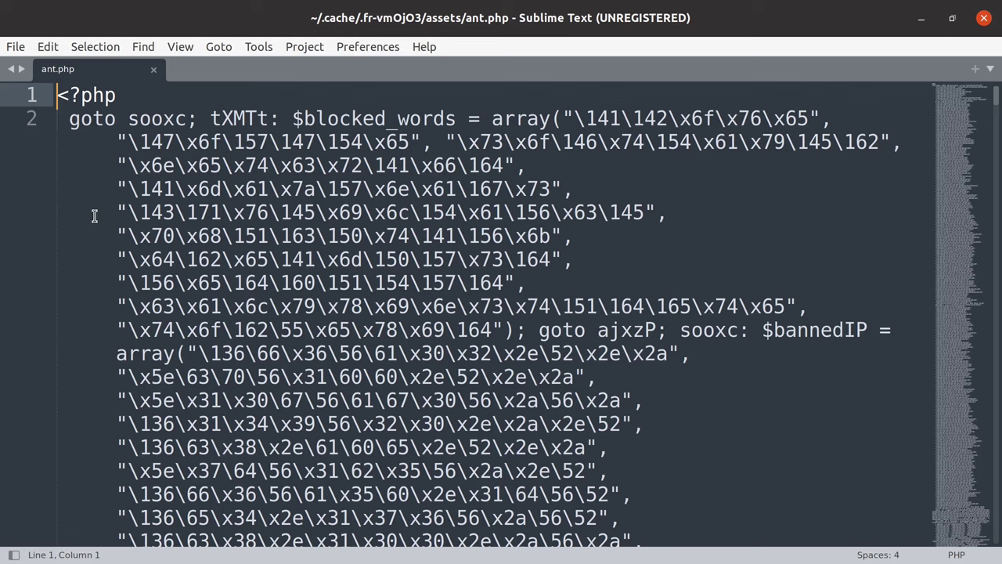
Select the blocked_words array name and scroll down through ant.php's obfuscated code.
{"action": "double_click", "coordinate": [371, 119]}
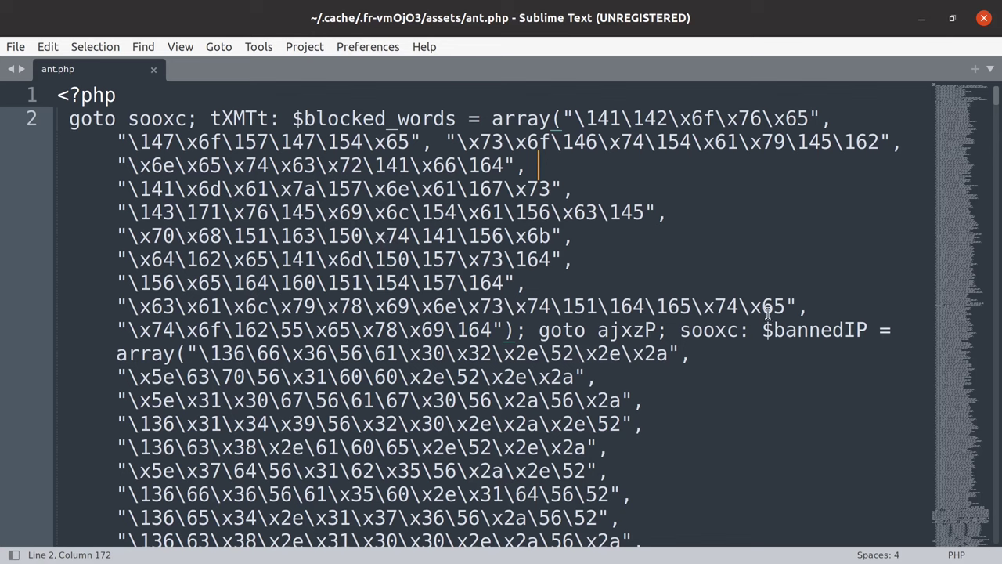
{"action": "scroll", "coordinate": [666, 380], "scroll_direction": "down", "scroll_amount": 1}
{"action": "scroll", "coordinate": [666, 380], "scroll_direction": "down", "scroll_amount": 2}
{"action": "scroll", "coordinate": [666, 380], "scroll_direction": "down", "scroll_amount": 2}
{"action": "scroll", "coordinate": [666, 380], "scroll_direction": "down", "scroll_amount": 1}
{"action": "scroll", "coordinate": [765, 249], "scroll_direction": "down", "scroll_amount": 3}
{"action": "scroll", "coordinate": [976, 137], "scroll_direction": "down", "scroll_amount": 3}
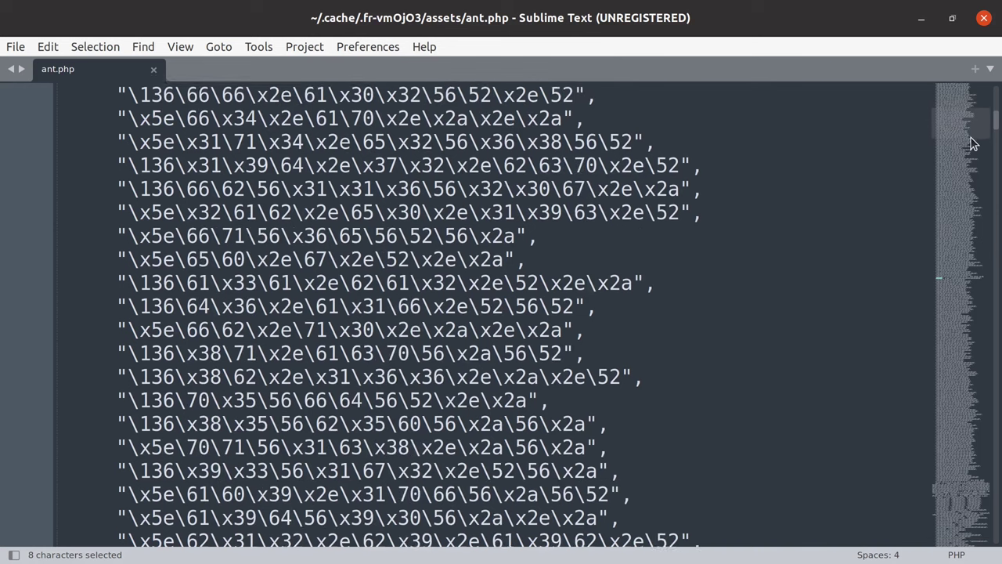
{"action": "scroll", "coordinate": [939, 241], "scroll_direction": "down", "scroll_amount": 2}
{"action": "scroll", "coordinate": [941, 270], "scroll_direction": "down", "scroll_amount": 5}
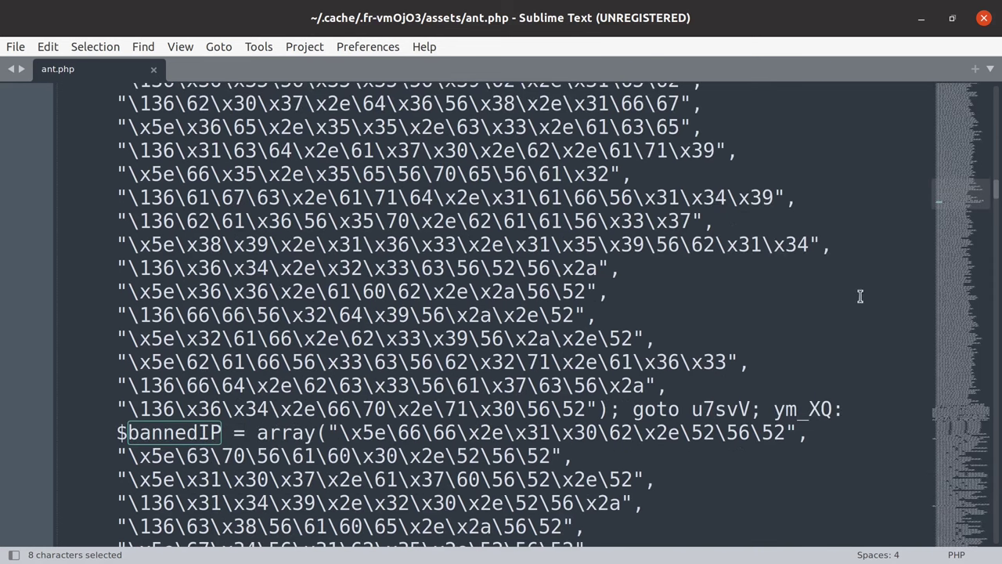
{"action": "scroll", "coordinate": [783, 317], "scroll_direction": "down", "scroll_amount": 5}
{"action": "scroll", "coordinate": [626, 372], "scroll_direction": "down", "scroll_amount": 3}
{"action": "scroll", "coordinate": [678, 373], "scroll_direction": "down", "scroll_amount": 2}
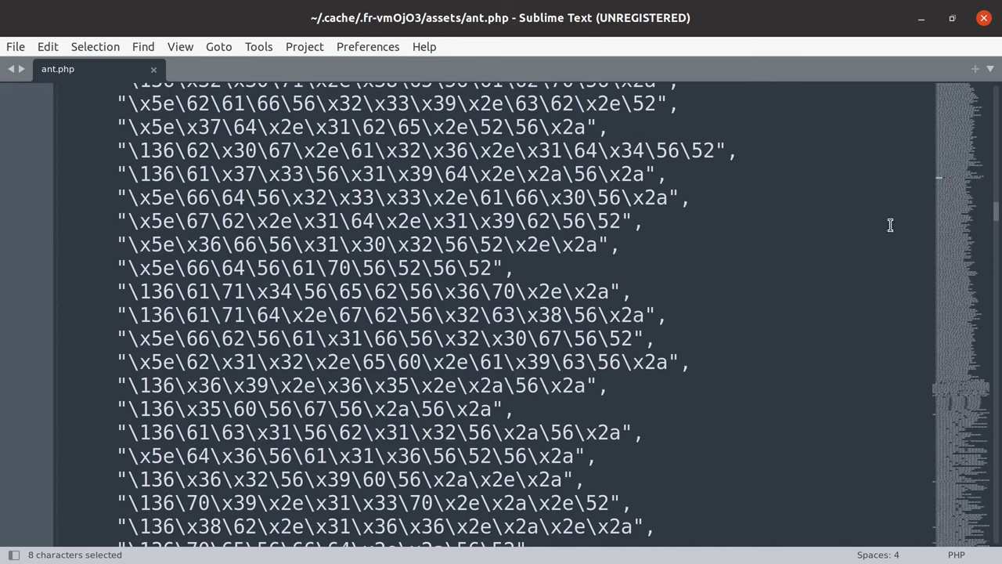
Drag the minimap to ant.php's end to read the bot and user-agent checks, then close the file.
{"action": "left_click_drag", "start_coordinate": [959, 196], "coordinate": [953, 509]}
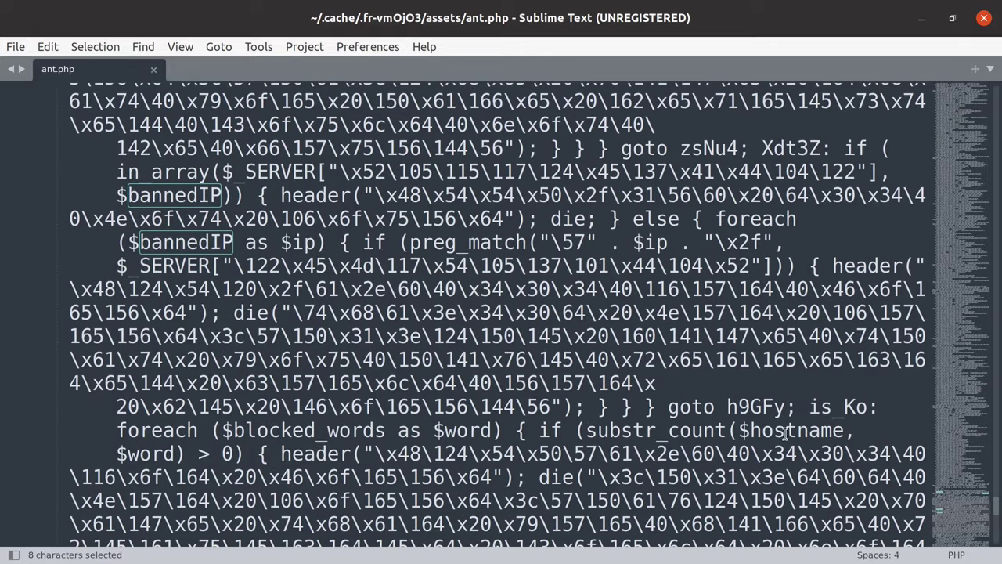
{"action": "scroll", "coordinate": [628, 441], "scroll_direction": "down", "scroll_amount": 3}
{"action": "scroll", "coordinate": [617, 423], "scroll_direction": "down", "scroll_amount": 2}
{"action": "scroll", "coordinate": [617, 423], "scroll_direction": "down", "scroll_amount": 5}
{"action": "scroll", "coordinate": [617, 422], "scroll_direction": "up", "scroll_amount": 6}
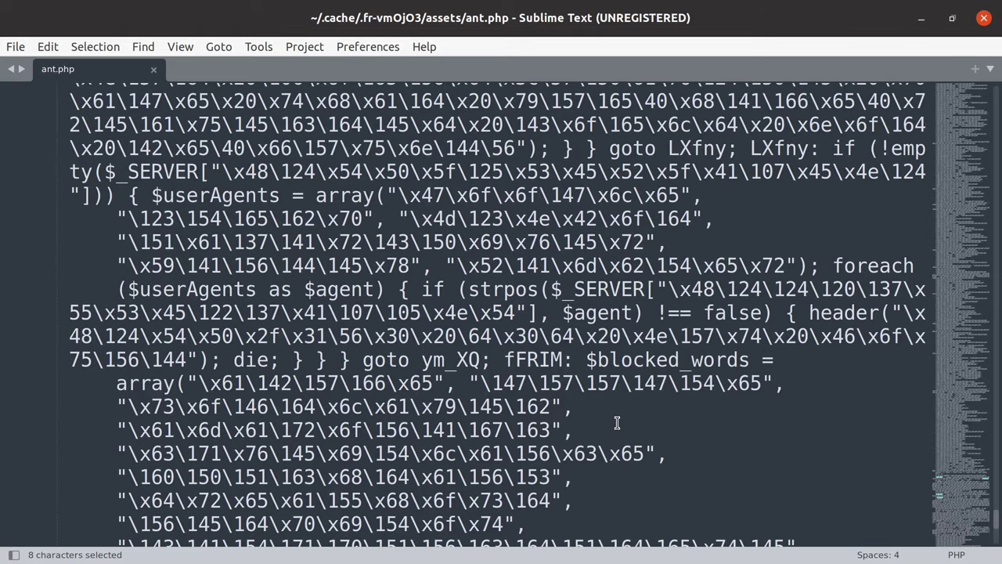
{"action": "left_click", "coordinate": [154, 70]}
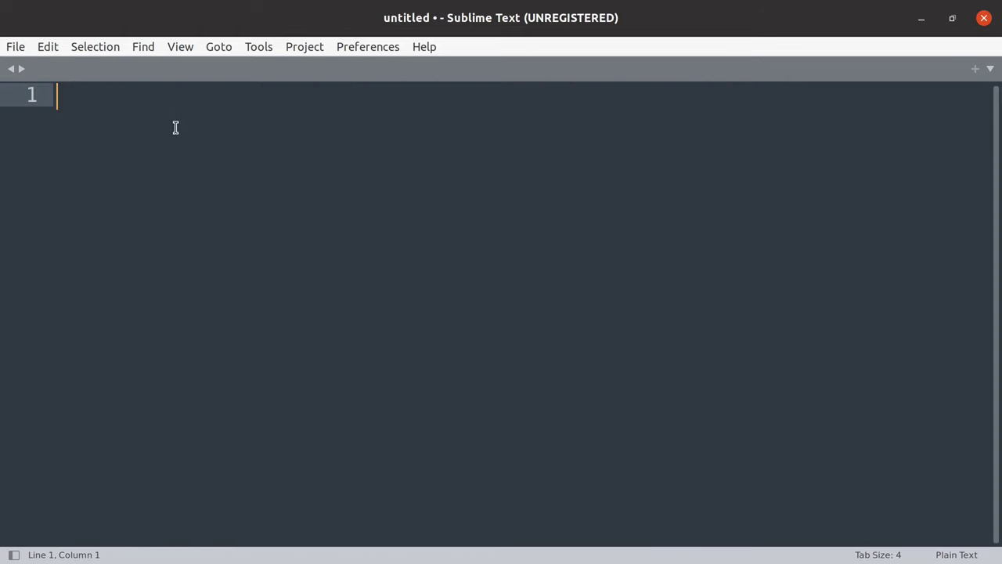
Minimize the editor, check the logz folder, then open monika/index.php from the archive.
{"action": "left_click", "coordinate": [924, 19]}
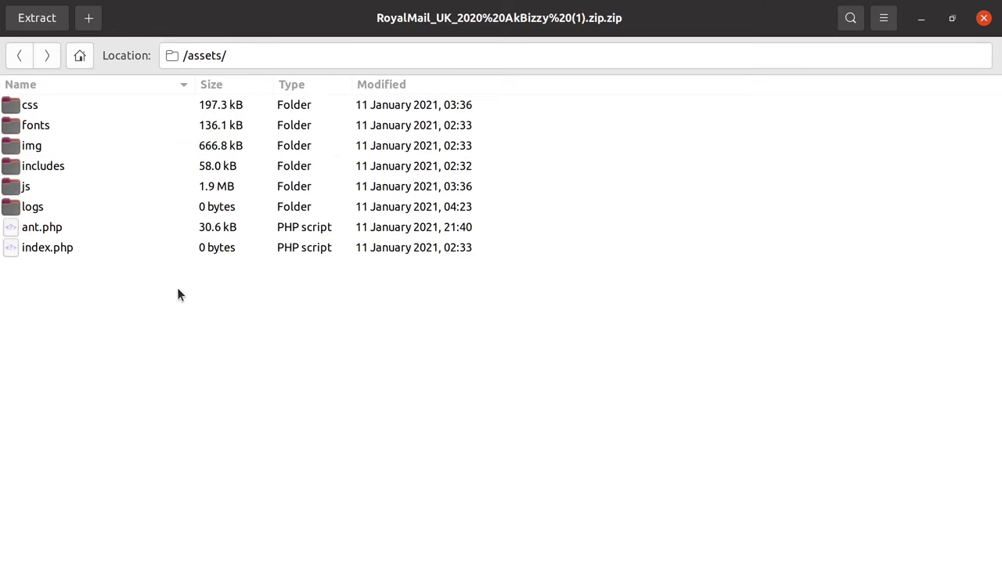
{"action": "left_click", "coordinate": [22, 56]}
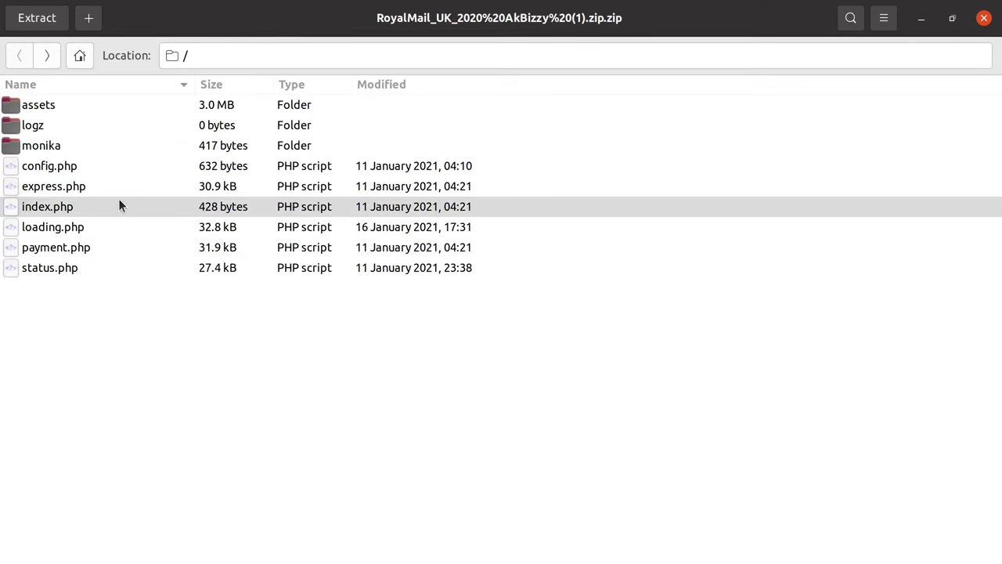
{"action": "double_click", "coordinate": [47, 128]}
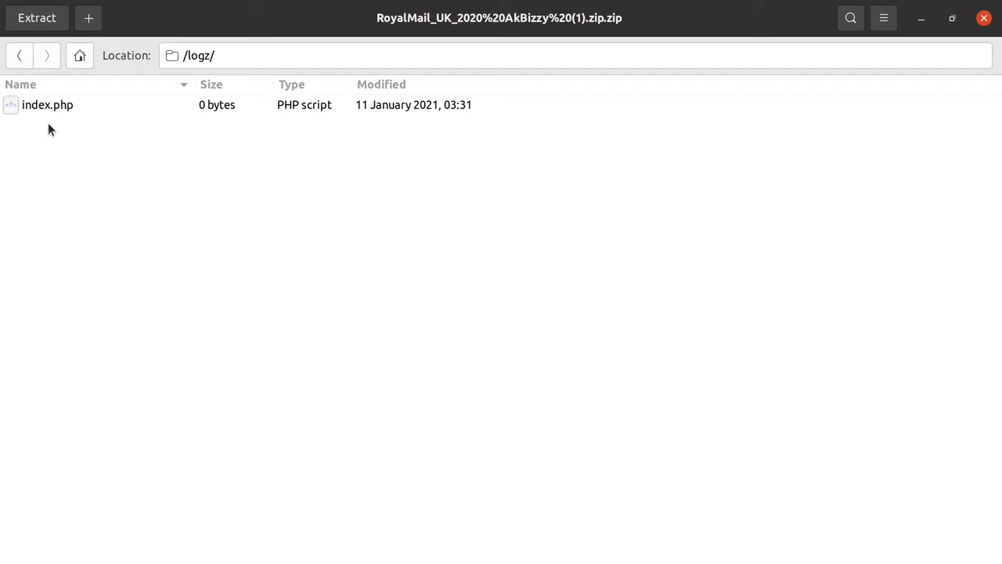
{"action": "left_click", "coordinate": [19, 56]}
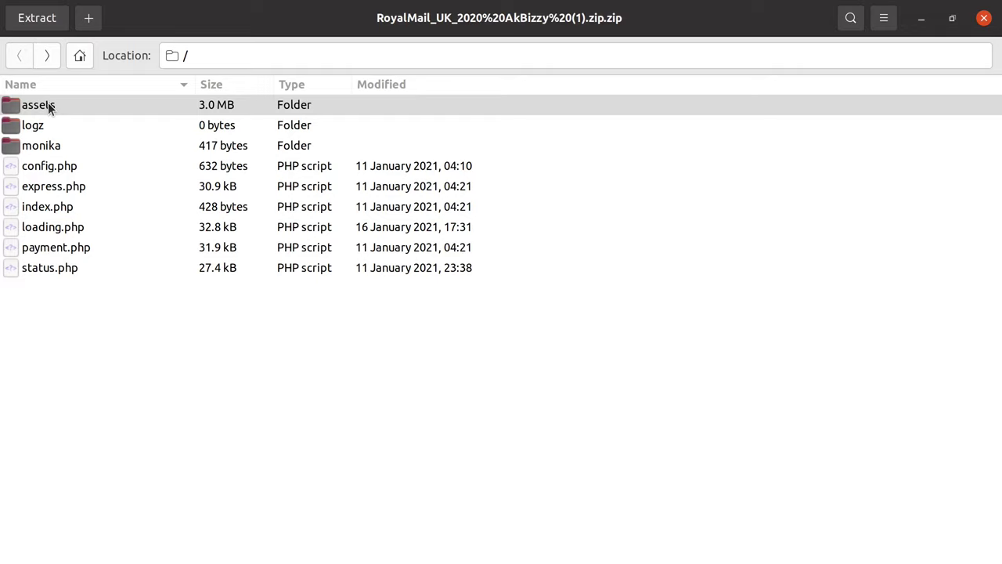
{"action": "double_click", "coordinate": [63, 145]}
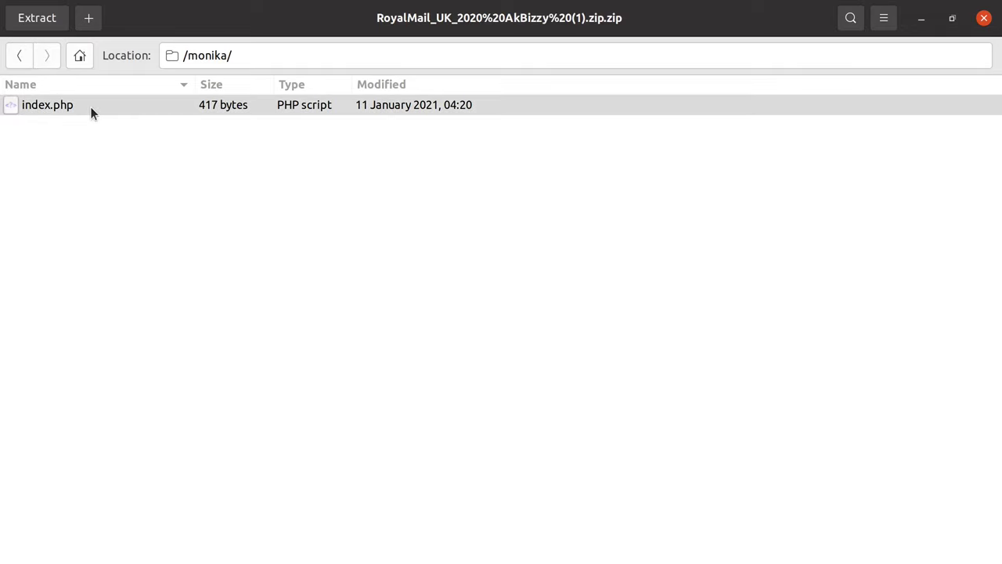
{"action": "double_click", "coordinate": [92, 104]}
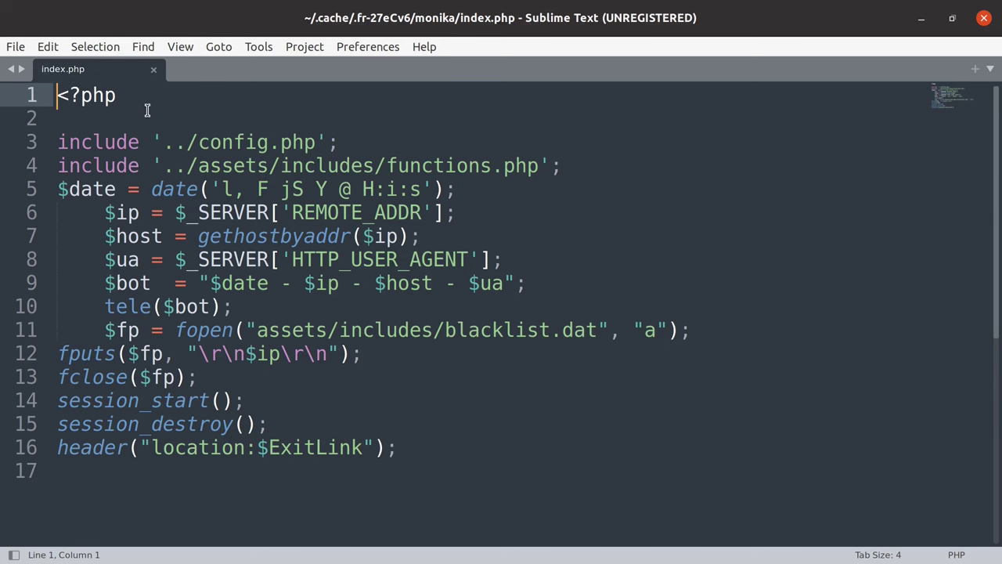
Highlight the config and functions includes and the ip, host and ua variables in monika/index.php.
{"action": "double_click", "coordinate": [208, 142]}
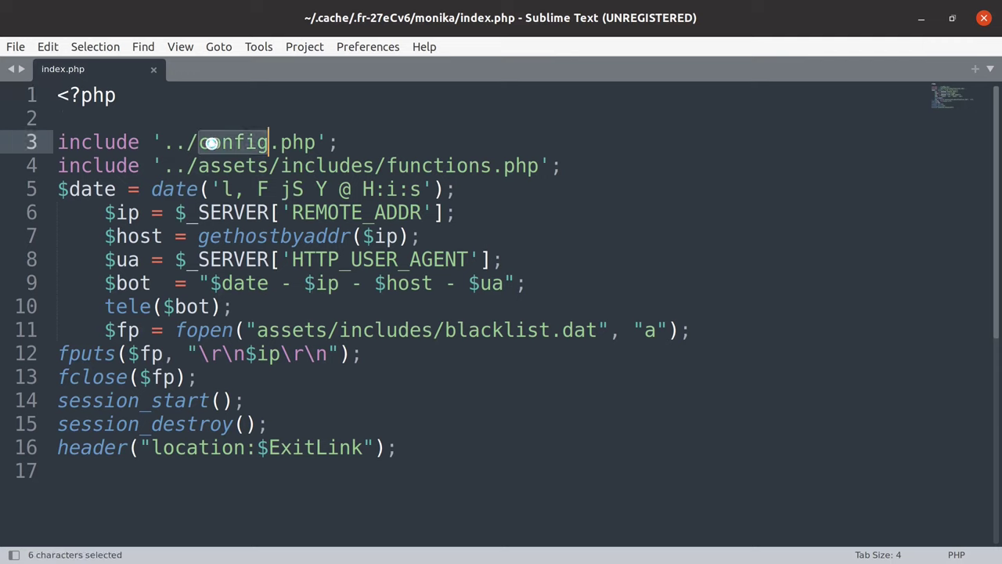
{"action": "double_click", "coordinate": [390, 165]}
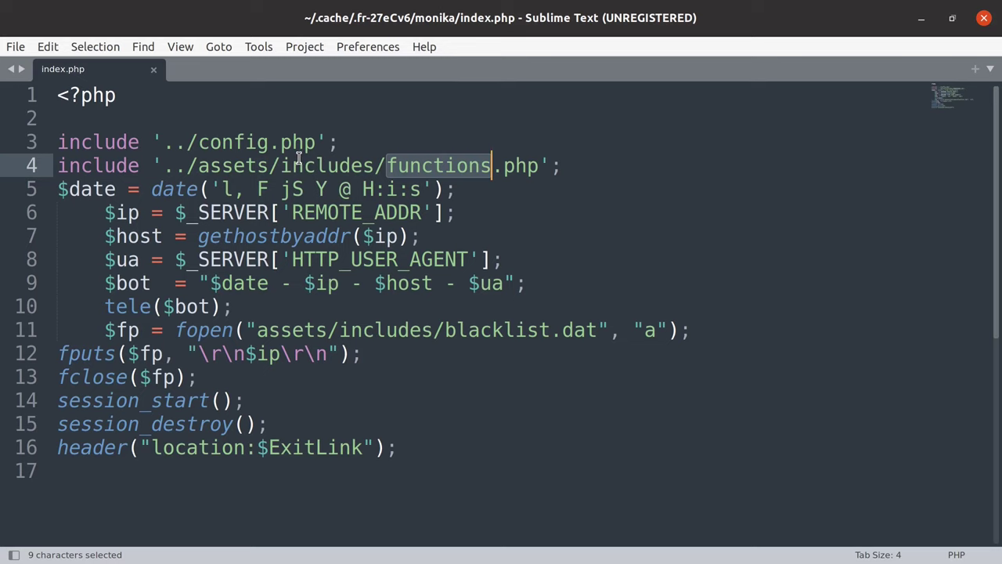
{"action": "left_click", "coordinate": [190, 188]}
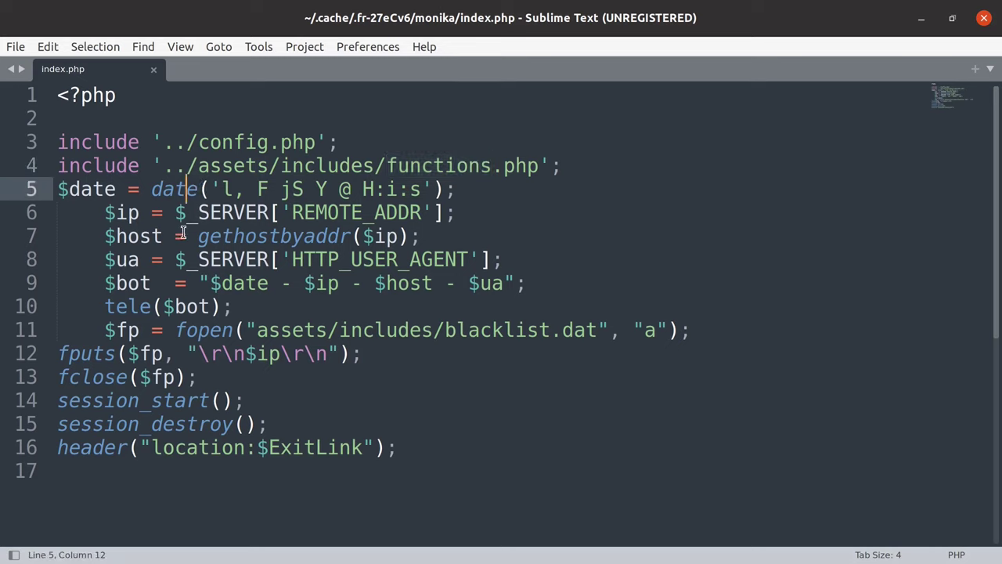
{"action": "double_click", "coordinate": [129, 212]}
{"action": "double_click", "coordinate": [128, 235]}
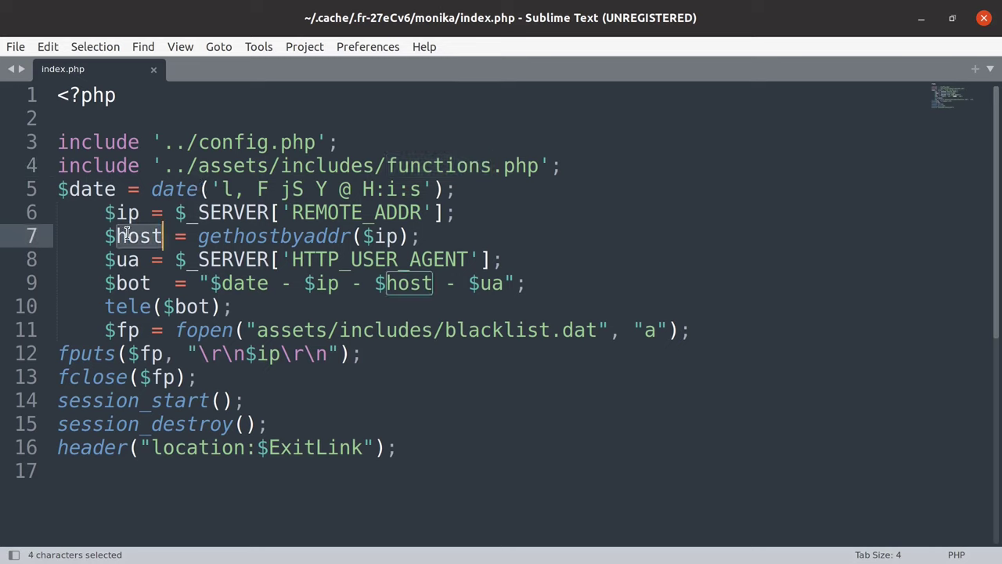
{"action": "double_click", "coordinate": [126, 259]}
Inspect the bot variable and tele call, then open the archive's top-level index.php.
{"action": "double_click", "coordinate": [125, 283]}
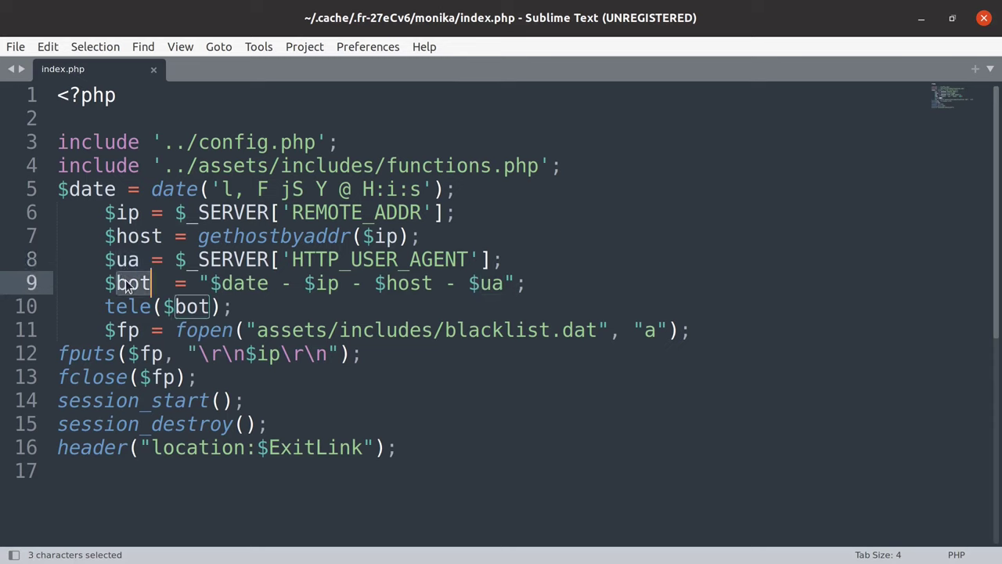
{"action": "double_click", "coordinate": [127, 307]}
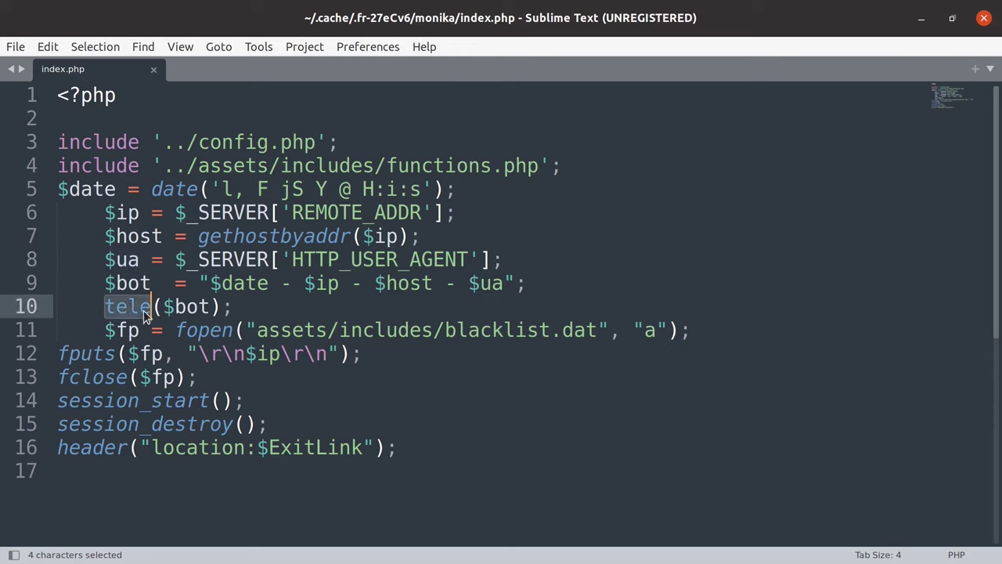
{"action": "double_click", "coordinate": [191, 308]}
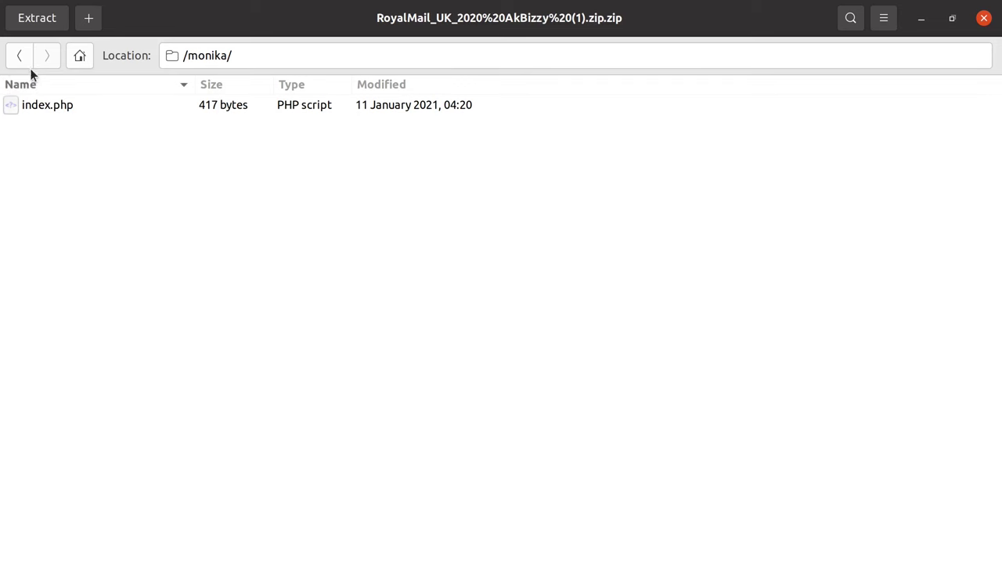
{"action": "left_click", "coordinate": [19, 56]}
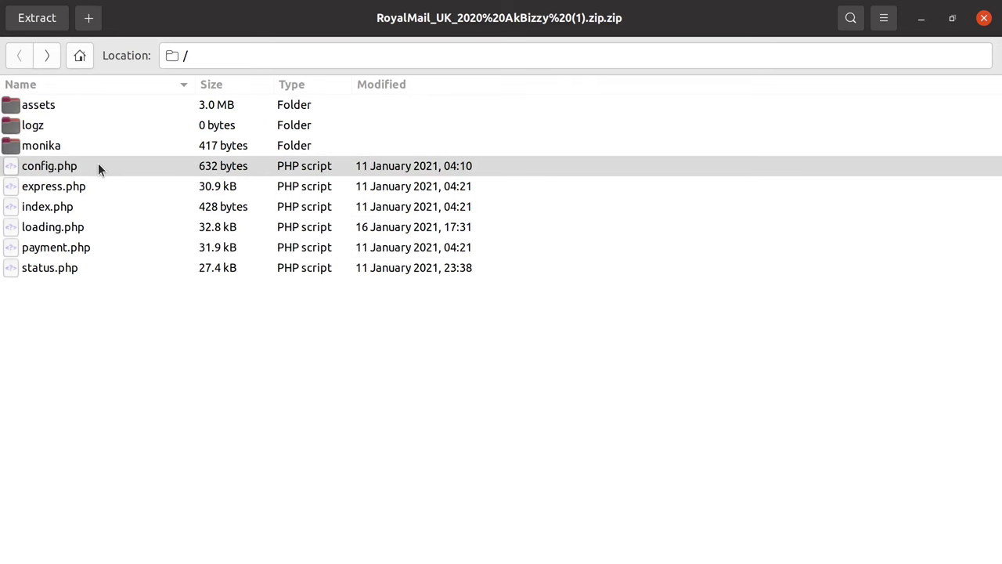
{"action": "double_click", "coordinate": [121, 206]}
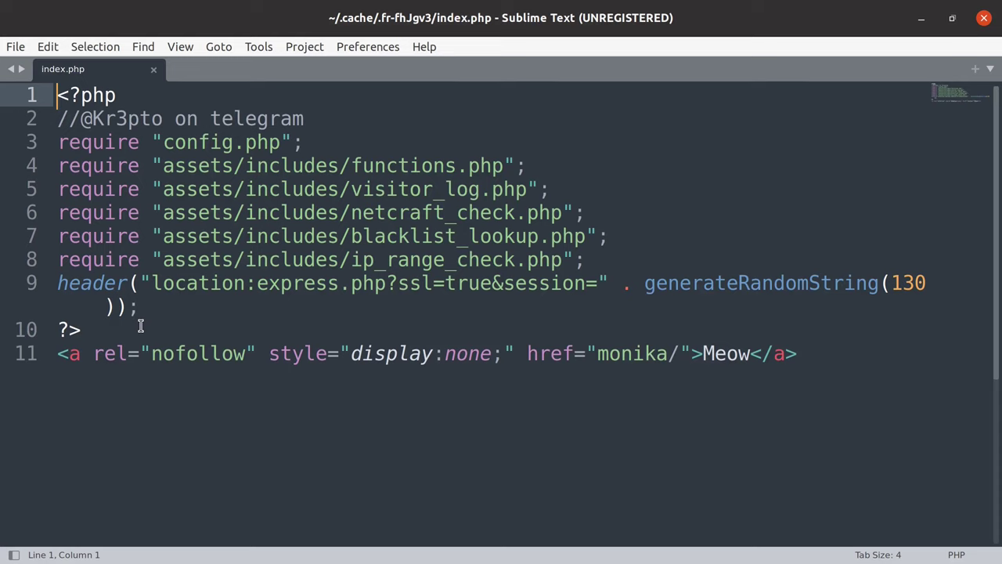
Select the threat actor's Telegram contact comment and the config and functions includes in index.php.
{"action": "triple_click", "coordinate": [172, 121]}
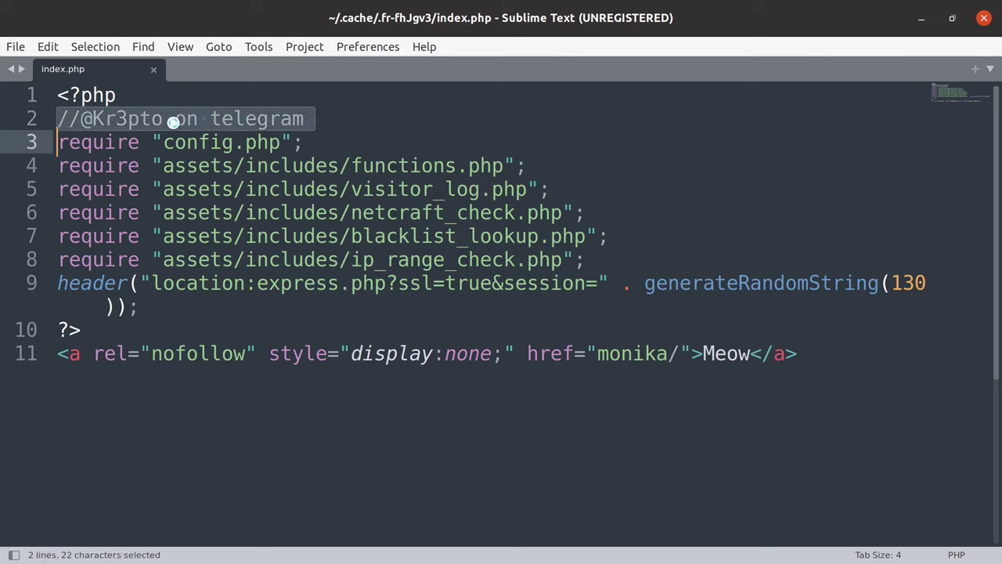
{"action": "left_click", "coordinate": [163, 311]}
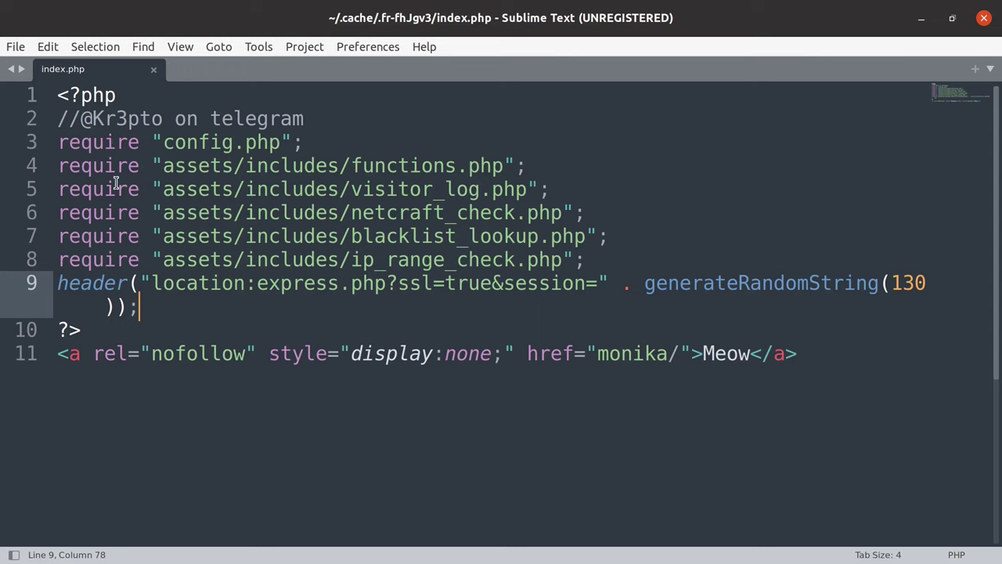
{"action": "left_click", "coordinate": [209, 147]}
{"action": "double_click", "coordinate": [210, 147]}
{"action": "double_click", "coordinate": [364, 173]}
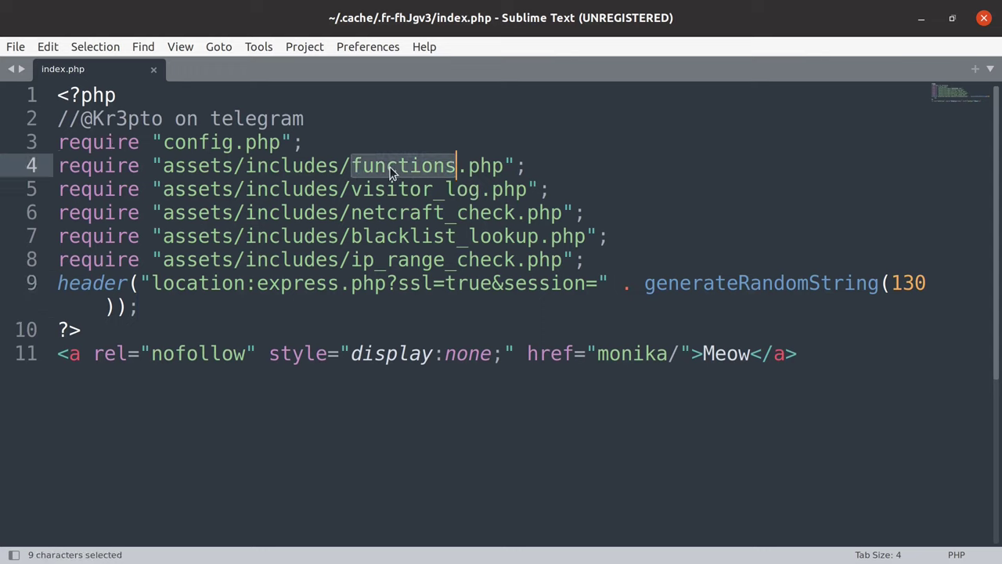
{"action": "left_click", "coordinate": [249, 166]}
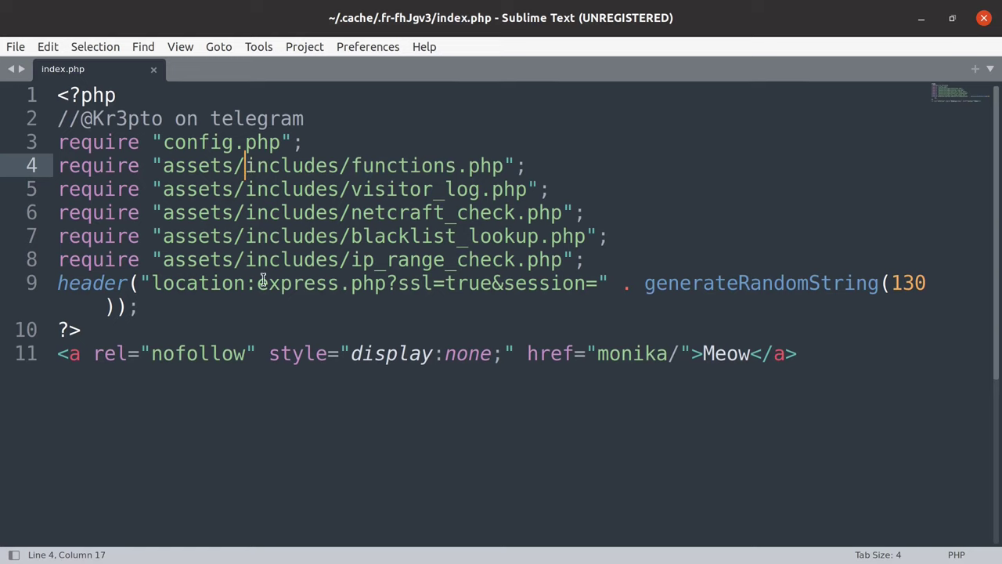
Pick out line 9's header, express.php, ssl=true and generateRandomString, then hide the editor with Ctrl+W.
{"action": "left_click", "coordinate": [192, 308]}
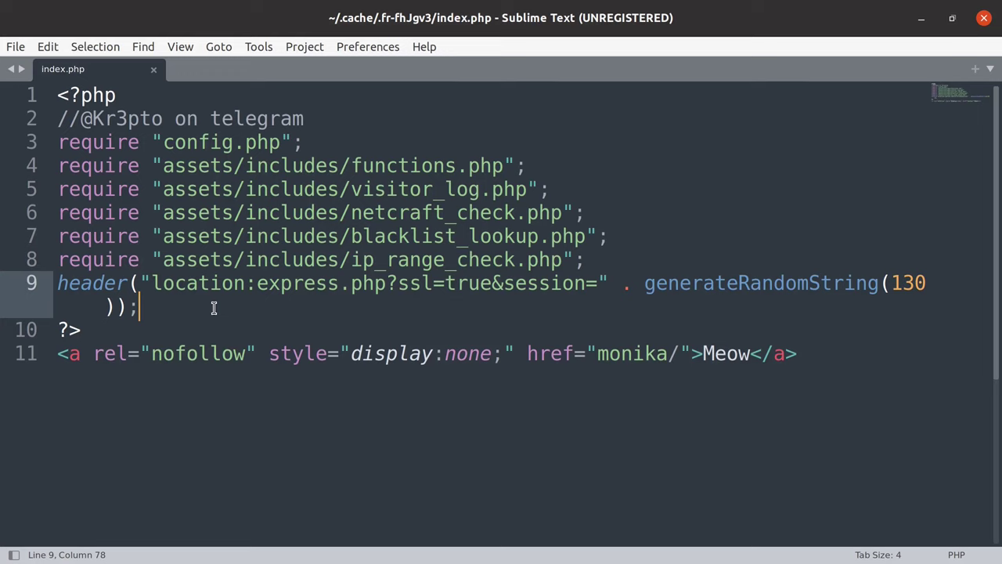
{"action": "double_click", "coordinate": [84, 284]}
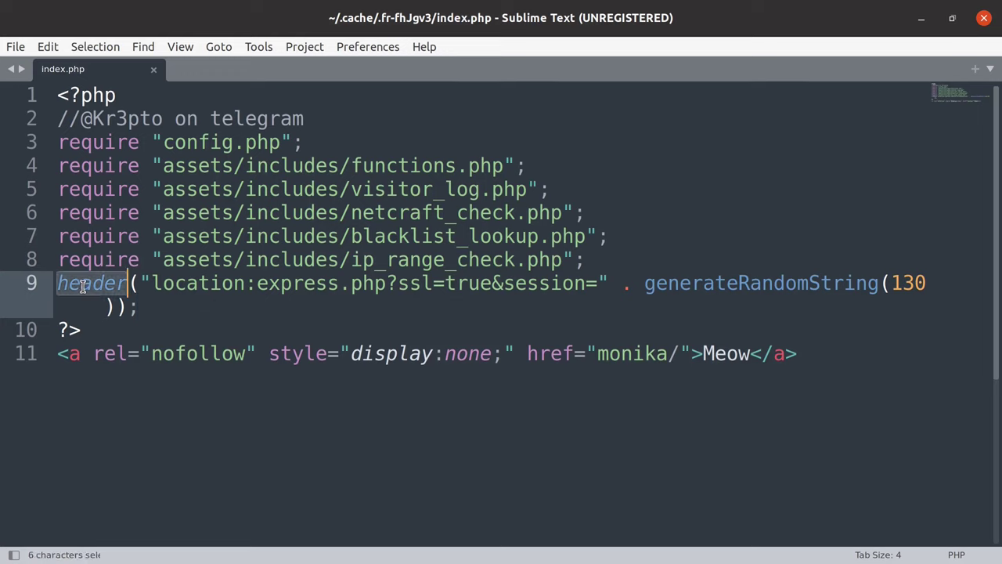
{"action": "left_click", "coordinate": [233, 285]}
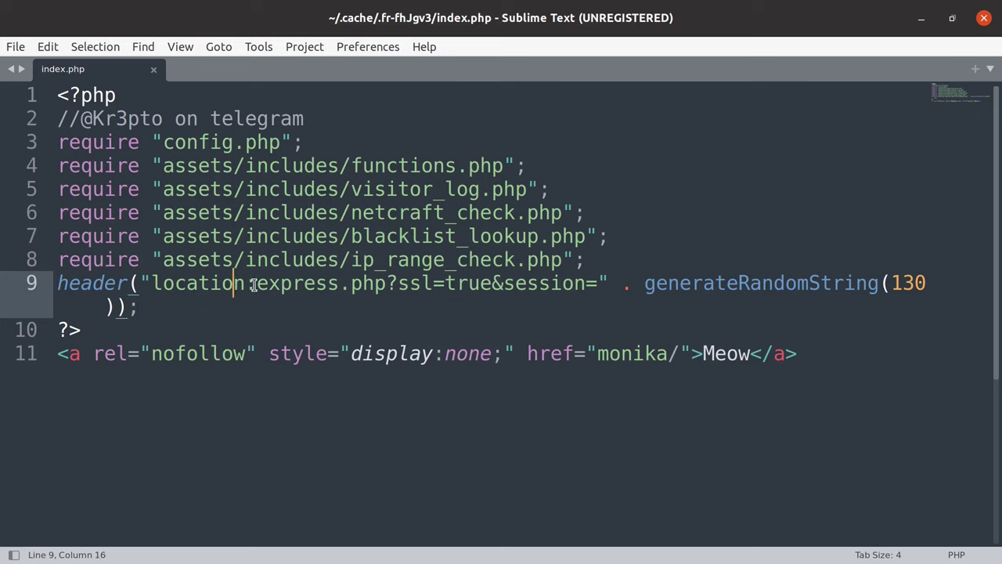
{"action": "left_click_drag", "start_coordinate": [257, 283], "coordinate": [382, 283]}
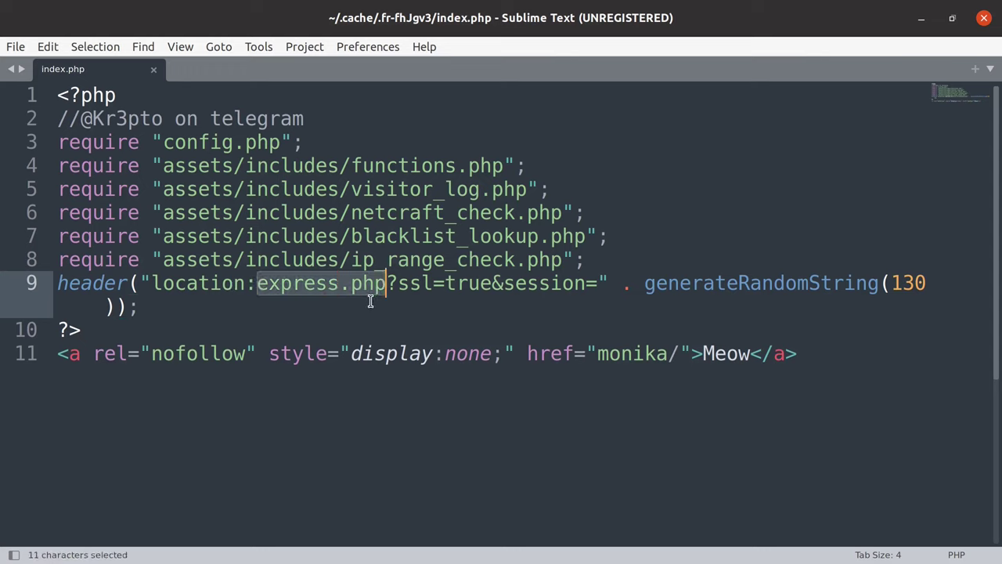
{"action": "left_click", "coordinate": [376, 296]}
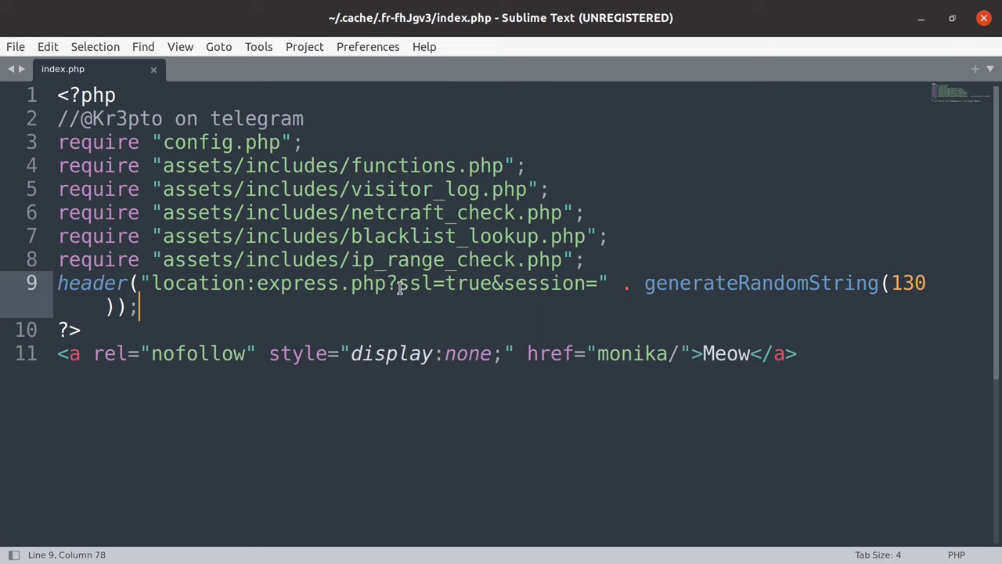
{"action": "mouse_move", "coordinate": [397, 282]}
{"action": "left_mouse_down"}
{"action": "mouse_move", "coordinate": [487, 302]}
{"action": "mouse_move", "coordinate": [598, 285]}
{"action": "left_mouse_up"}
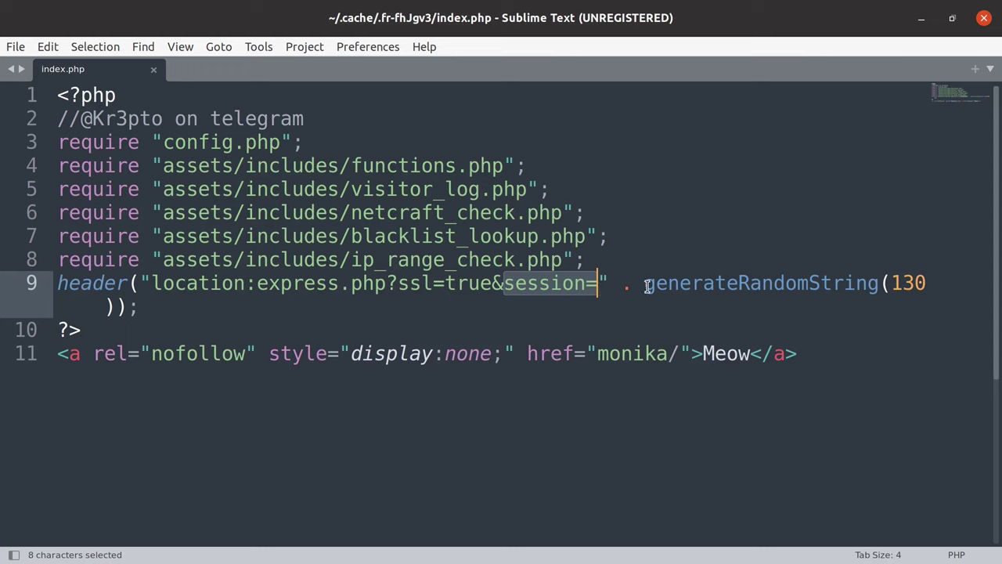
{"action": "left_click_drag", "start_coordinate": [644, 285], "coordinate": [879, 285]}
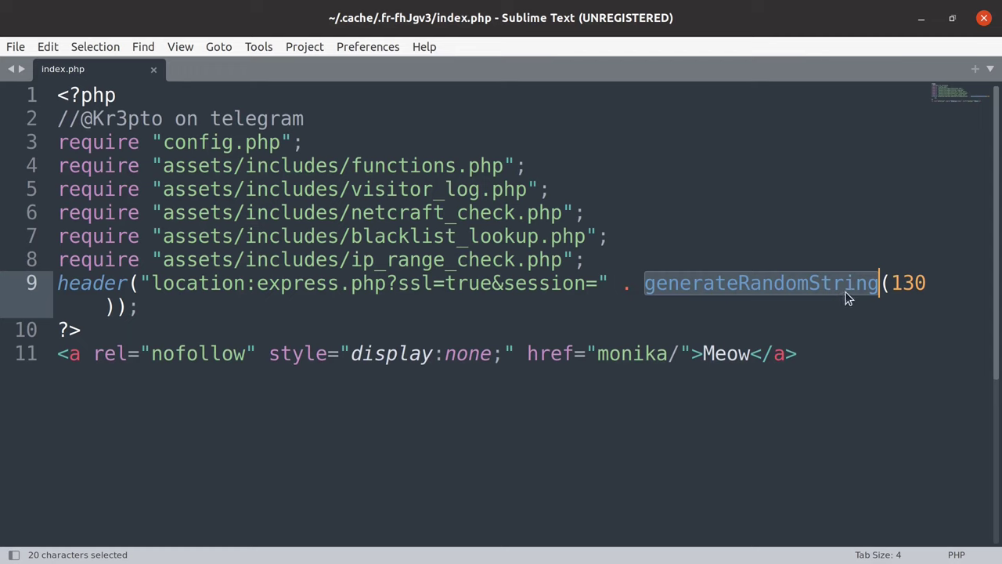
{"action": "left_click", "coordinate": [227, 309]}
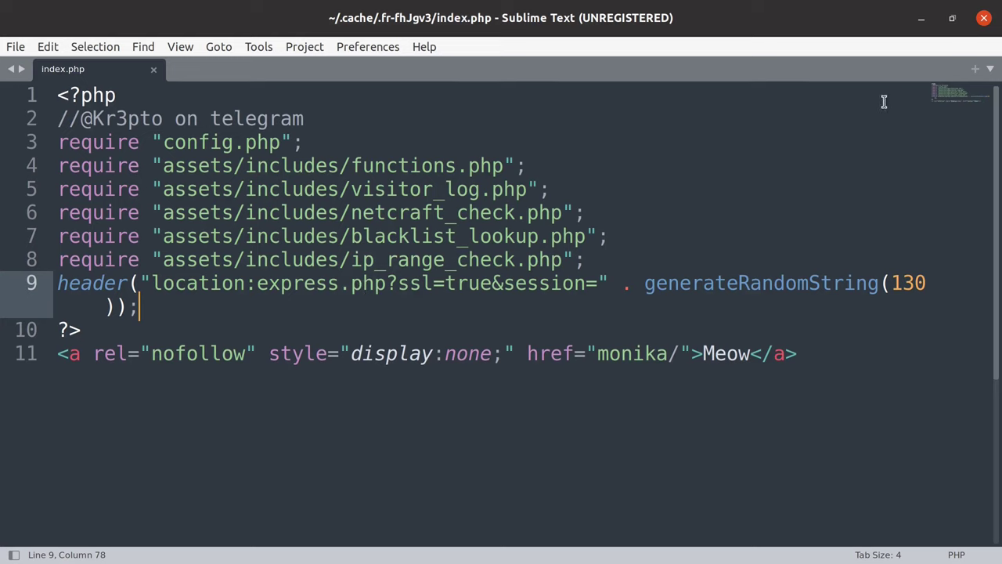
{"action": "key", "text": "ctrl+w"}
Open express.php from the archive and select its Royal Mail page title.
{"action": "double_click", "coordinate": [83, 186]}
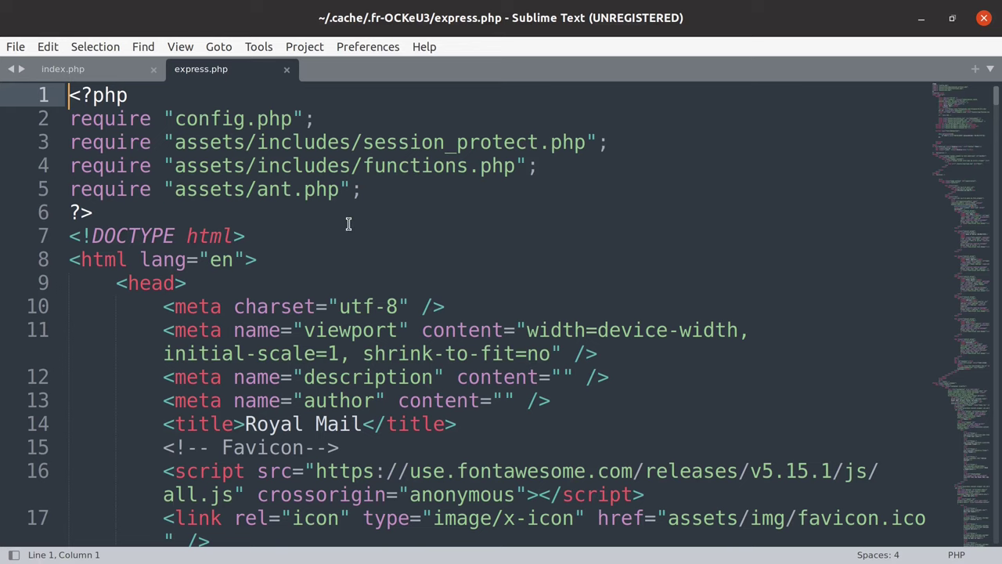
{"action": "scroll", "coordinate": [357, 226], "scroll_direction": "down", "scroll_amount": 1}
{"action": "scroll", "coordinate": [356, 225], "scroll_direction": "down", "scroll_amount": 1}
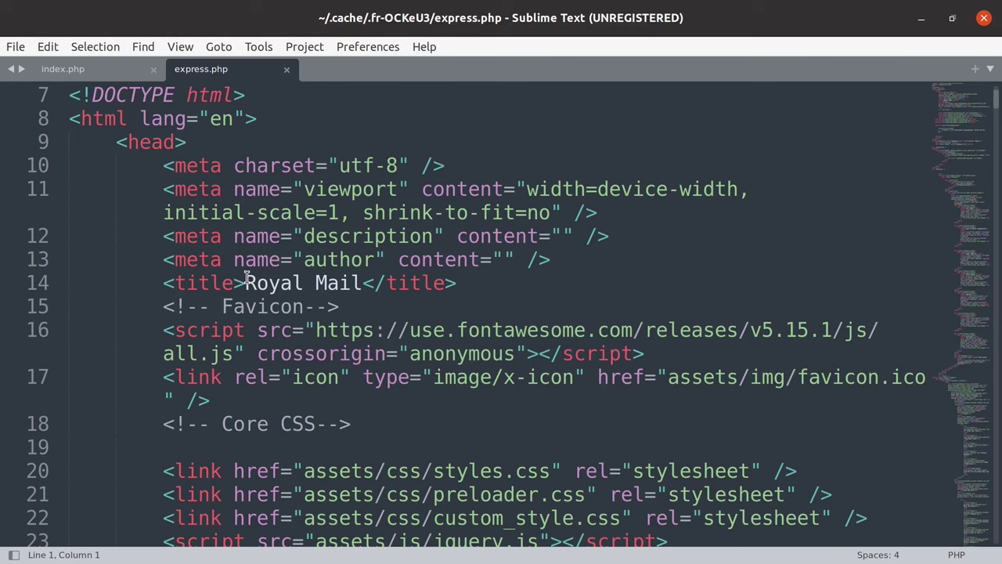
{"action": "left_click_drag", "start_coordinate": [246, 283], "coordinate": [363, 283]}
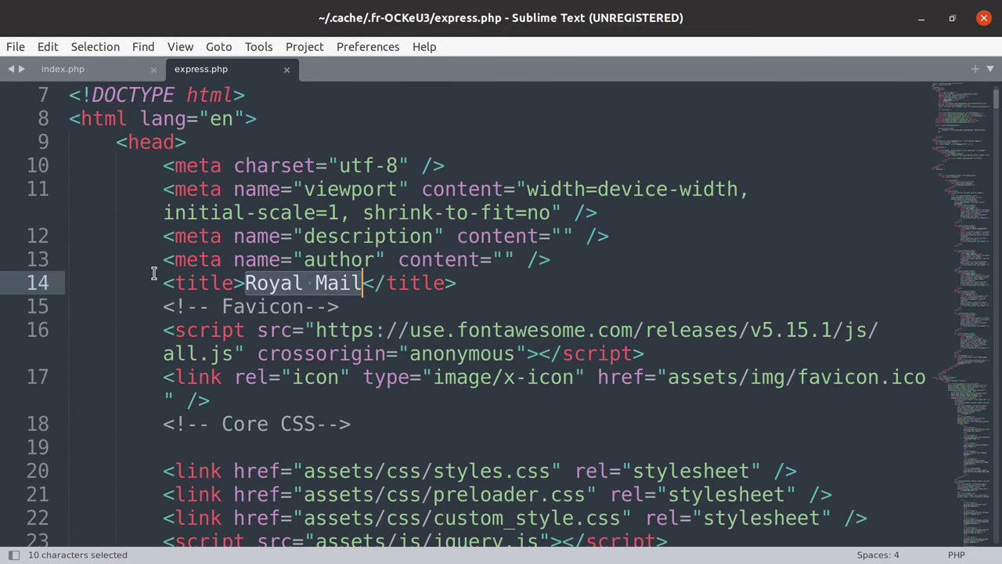
Scroll through express.php's Royal Mail–branded form code.
{"action": "scroll", "coordinate": [153, 273], "scroll_direction": "down", "scroll_amount": 1}
{"action": "scroll", "coordinate": [153, 275], "scroll_direction": "down", "scroll_amount": 1}
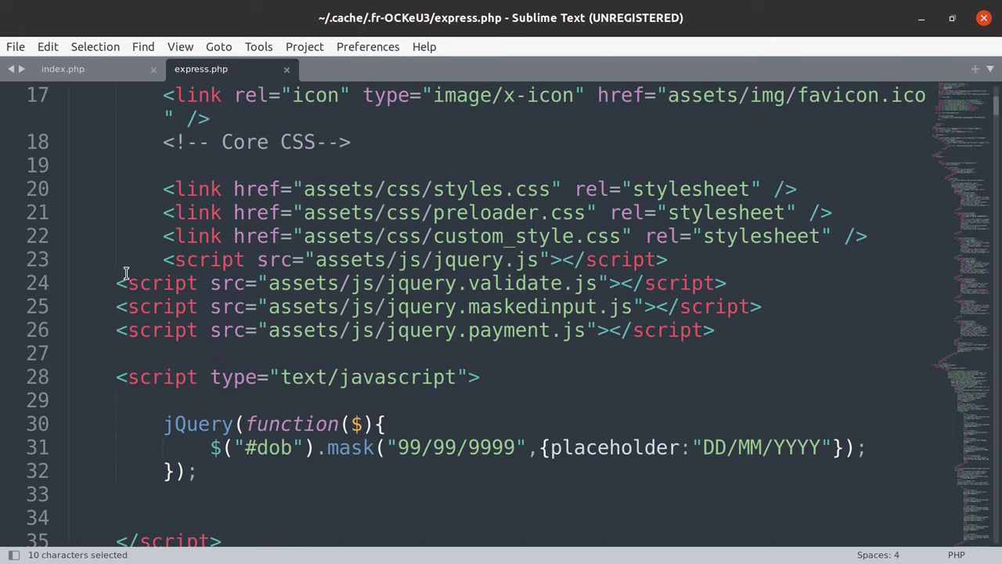
{"action": "scroll", "coordinate": [107, 296], "scroll_direction": "down", "scroll_amount": 1}
{"action": "scroll", "coordinate": [107, 296], "scroll_direction": "down", "scroll_amount": 1}
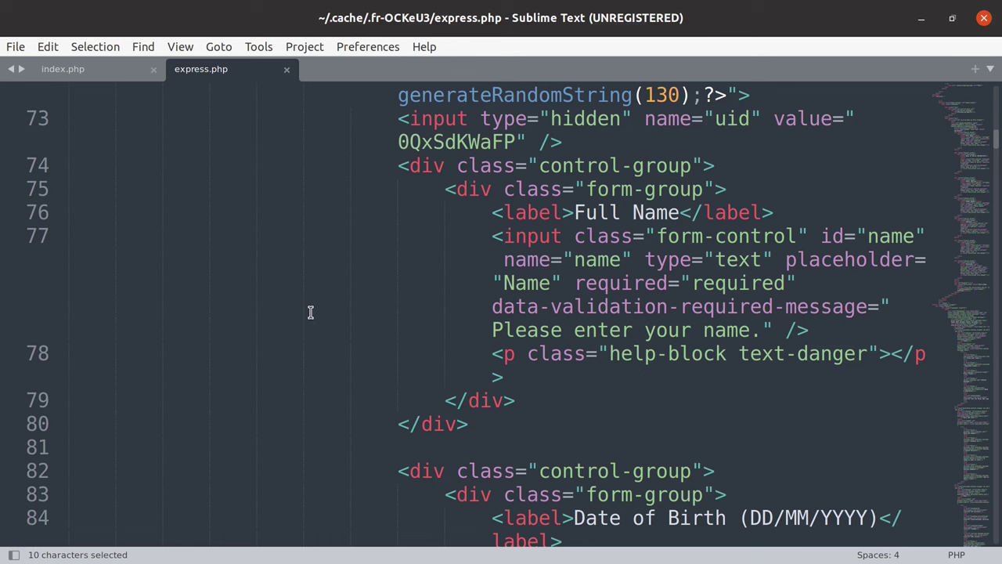
{"action": "scroll", "coordinate": [310, 312], "scroll_direction": "down", "scroll_amount": 3}
{"action": "scroll", "coordinate": [310, 312], "scroll_direction": "down", "scroll_amount": 1}
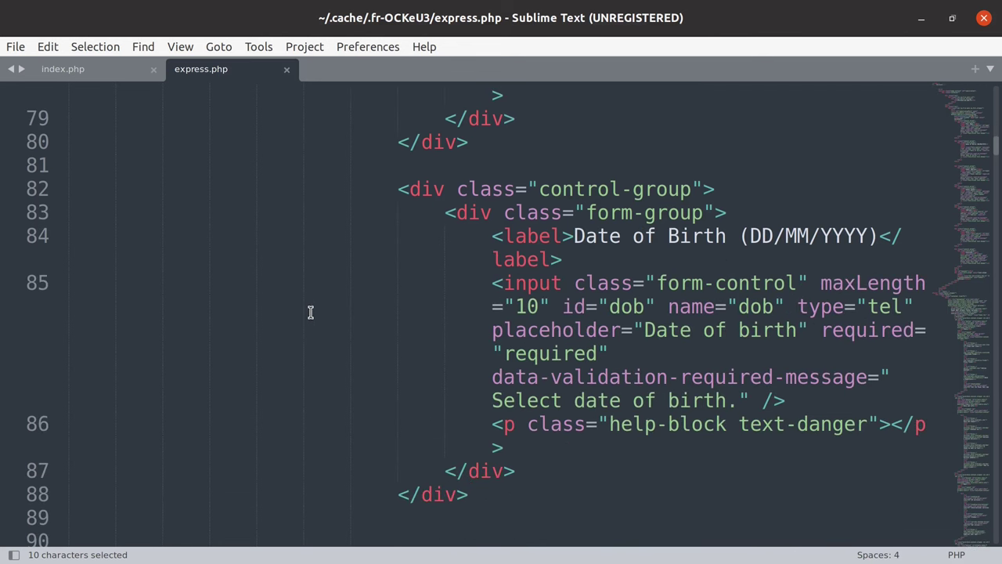
{"action": "scroll", "coordinate": [310, 312], "scroll_direction": "down", "scroll_amount": 1}
{"action": "scroll", "coordinate": [310, 312], "scroll_direction": "down", "scroll_amount": 2}
{"action": "scroll", "coordinate": [310, 313], "scroll_direction": "down", "scroll_amount": 3}
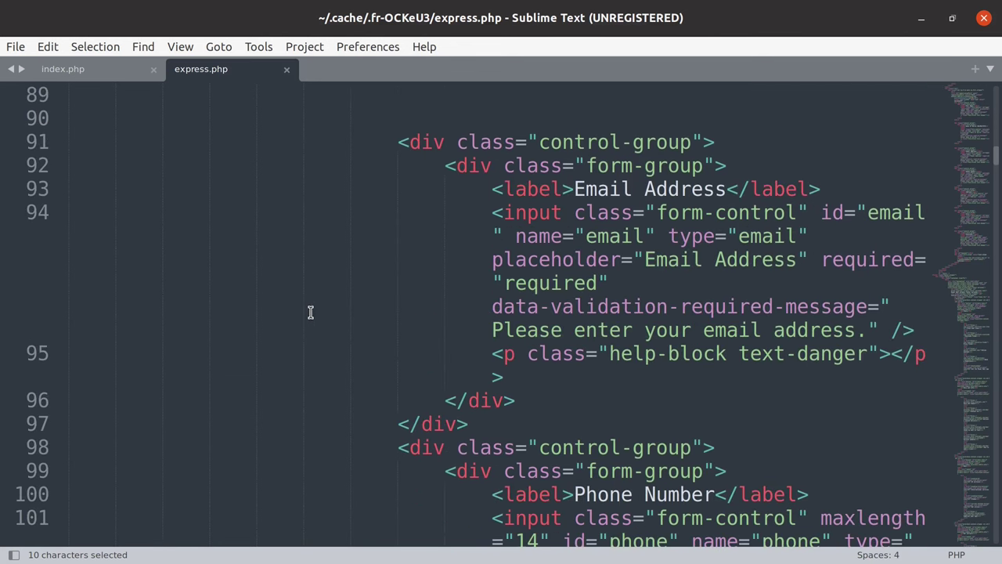
{"action": "scroll", "coordinate": [309, 312], "scroll_direction": "down", "scroll_amount": 3}
{"action": "scroll", "coordinate": [310, 312], "scroll_direction": "down", "scroll_amount": 3}
{"action": "scroll", "coordinate": [310, 312], "scroll_direction": "down", "scroll_amount": 2}
{"action": "scroll", "coordinate": [310, 312], "scroll_direction": "down", "scroll_amount": 5}
{"action": "scroll", "coordinate": [310, 312], "scroll_direction": "down", "scroll_amount": 3}
{"action": "scroll", "coordinate": [310, 312], "scroll_direction": "down", "scroll_amount": 2}
{"action": "scroll", "coordinate": [310, 312], "scroll_direction": "down", "scroll_amount": 3}
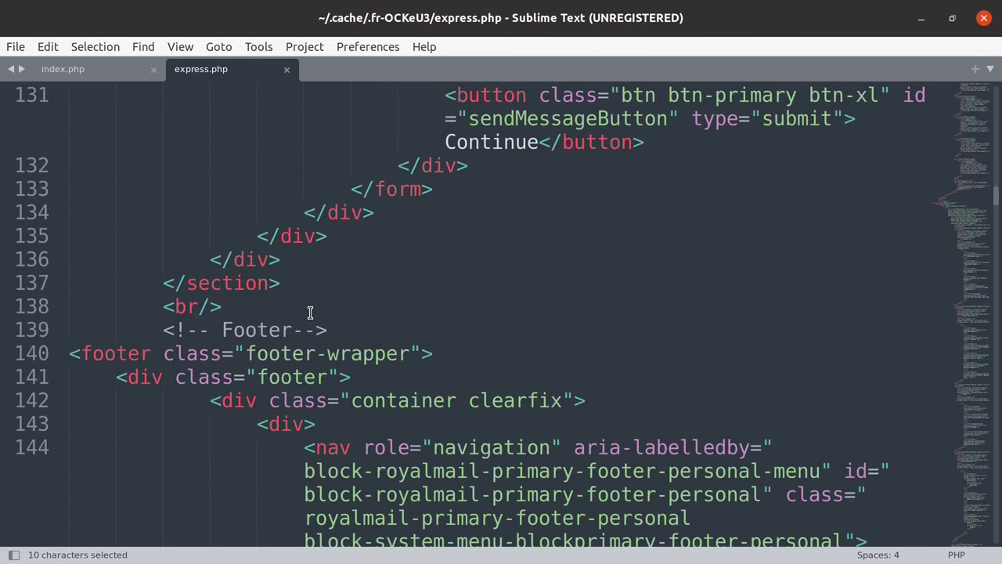
{"action": "scroll", "coordinate": [310, 313], "scroll_direction": "down", "scroll_amount": 3}
{"action": "scroll", "coordinate": [310, 312], "scroll_direction": "down", "scroll_amount": 3}
{"action": "scroll", "coordinate": [310, 313], "scroll_direction": "down", "scroll_amount": 5}
{"action": "scroll", "coordinate": [310, 313], "scroll_direction": "down", "scroll_amount": 4}
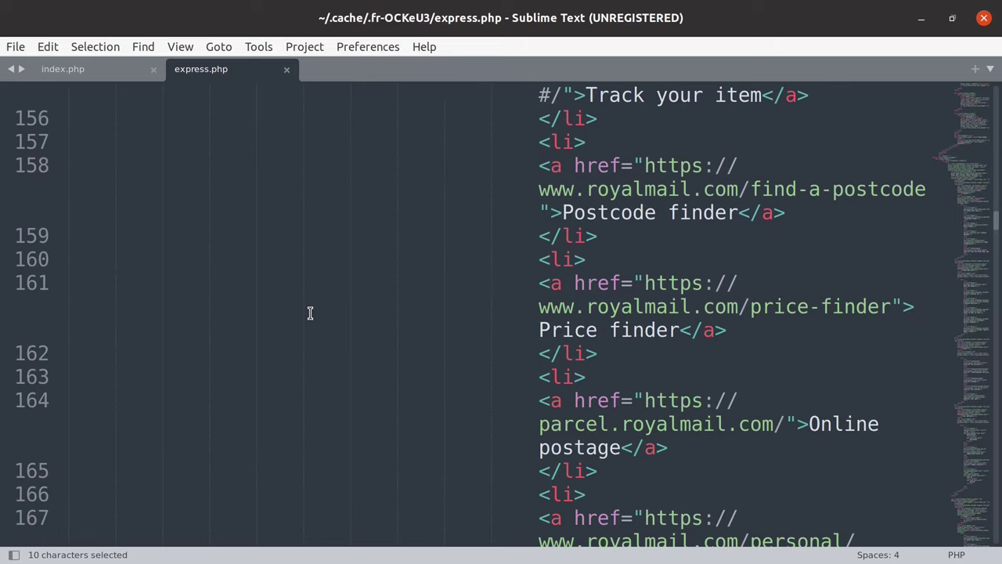
{"action": "scroll", "coordinate": [309, 313], "scroll_direction": "down", "scroll_amount": 4}
{"action": "scroll", "coordinate": [310, 313], "scroll_direction": "down", "scroll_amount": 5}
{"action": "scroll", "coordinate": [310, 312], "scroll_direction": "down", "scroll_amount": 5}
{"action": "scroll", "coordinate": [310, 312], "scroll_direction": "down", "scroll_amount": 6}
{"action": "scroll", "coordinate": [310, 313], "scroll_direction": "down", "scroll_amount": 6}
{"action": "scroll", "coordinate": [310, 313], "scroll_direction": "down", "scroll_amount": 4}
{"action": "scroll", "coordinate": [310, 313], "scroll_direction": "down", "scroll_amount": 2}
{"action": "scroll", "coordinate": [310, 312], "scroll_direction": "down", "scroll_amount": 2}
{"action": "scroll", "coordinate": [311, 313], "scroll_direction": "down", "scroll_amount": 2}
{"action": "scroll", "coordinate": [311, 313], "scroll_direction": "down", "scroll_amount": 3}
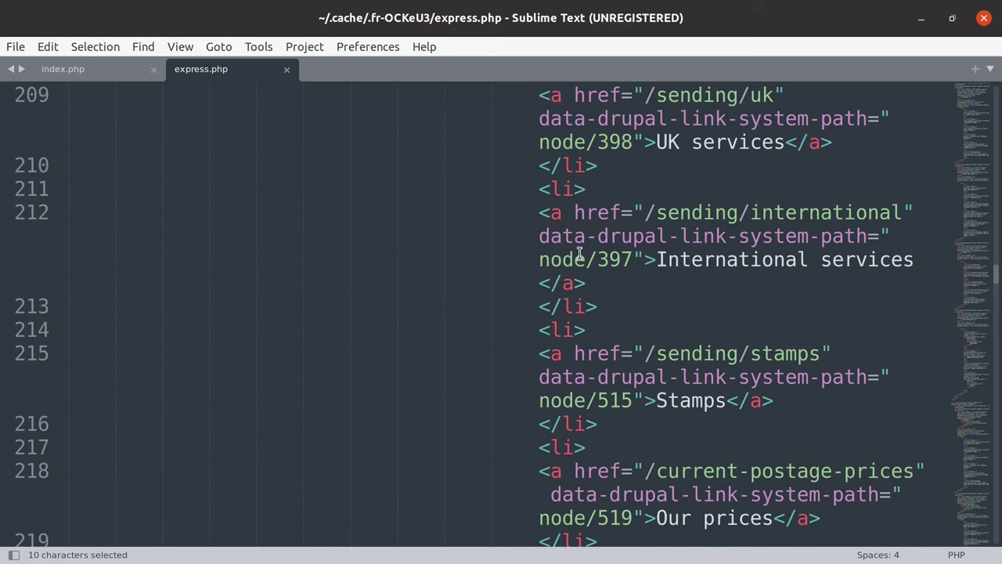
{"action": "scroll", "coordinate": [372, 343], "scroll_direction": "down", "scroll_amount": 12}
{"action": "scroll", "coordinate": [375, 348], "scroll_direction": "down", "scroll_amount": 1}
{"action": "scroll", "coordinate": [374, 349], "scroll_direction": "down", "scroll_amount": 2}
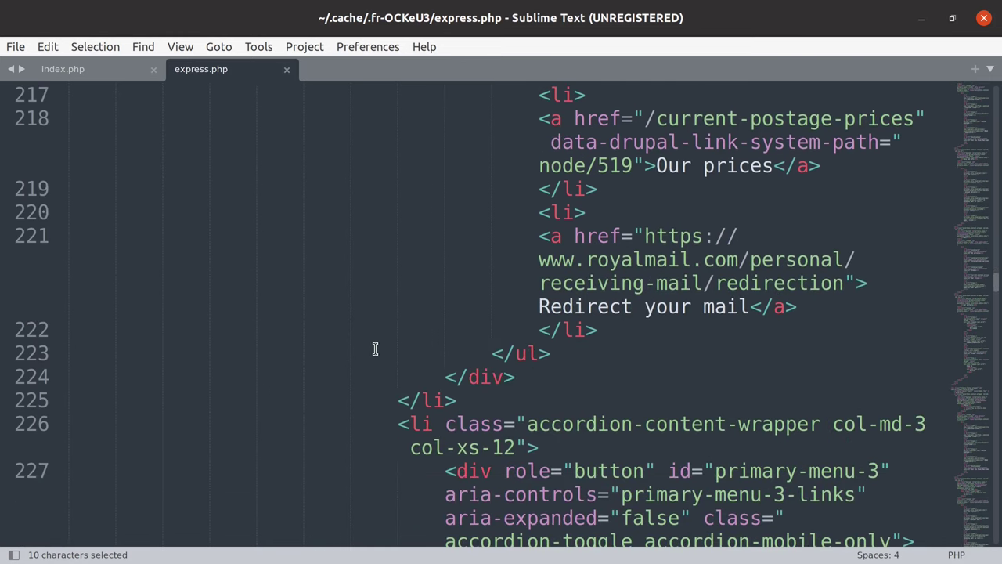
{"action": "scroll", "coordinate": [375, 348], "scroll_direction": "down", "scroll_amount": 2}
{"action": "scroll", "coordinate": [375, 348], "scroll_direction": "down", "scroll_amount": 1}
{"action": "scroll", "coordinate": [375, 349], "scroll_direction": "down", "scroll_amount": 9}
Highlight royalmail in a link domain, scroll to the Royal Mail Group footer, and minimize the editor.
{"action": "scroll", "coordinate": [514, 312], "scroll_direction": "up", "scroll_amount": 9}
{"action": "double_click", "coordinate": [597, 196]}
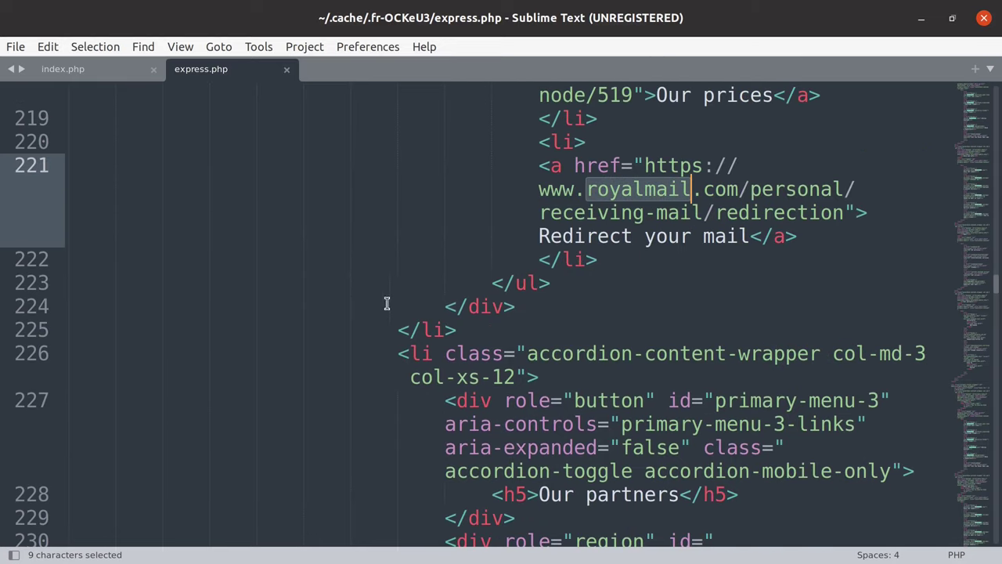
{"action": "left_click", "coordinate": [340, 330]}
{"action": "left_click", "coordinate": [303, 345]}
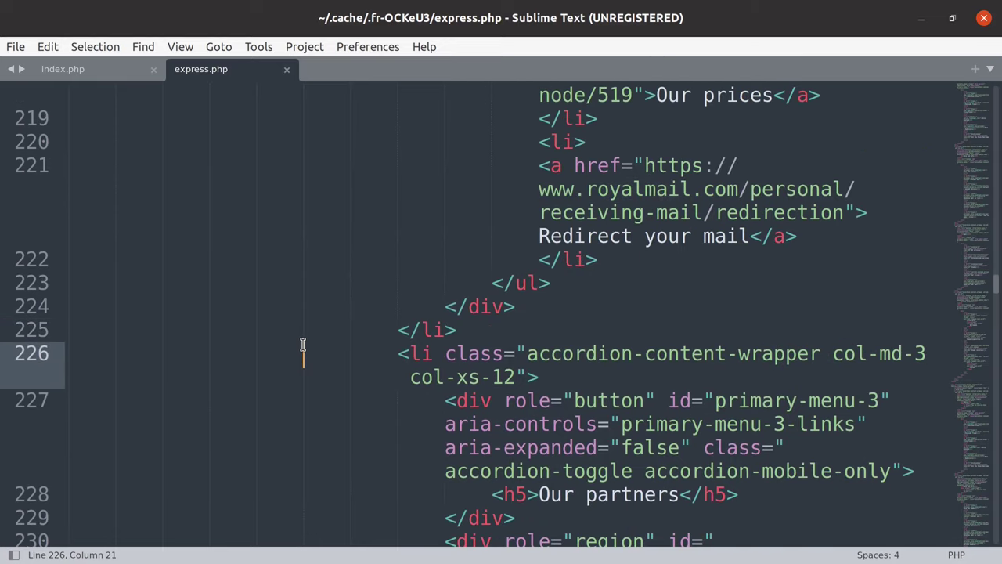
{"action": "scroll", "coordinate": [303, 345], "scroll_direction": "down", "scroll_amount": 2}
{"action": "scroll", "coordinate": [303, 344], "scroll_direction": "down", "scroll_amount": 3}
{"action": "scroll", "coordinate": [303, 345], "scroll_direction": "down", "scroll_amount": 3}
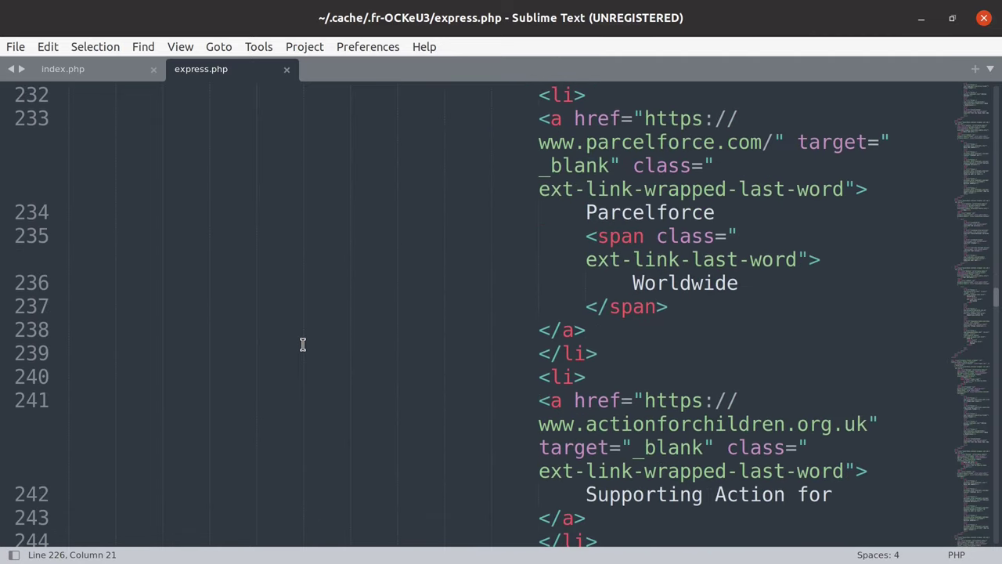
{"action": "scroll", "coordinate": [303, 344], "scroll_direction": "down", "scroll_amount": 5}
{"action": "scroll", "coordinate": [303, 345], "scroll_direction": "down", "scroll_amount": 15}
{"action": "left_click", "coordinate": [921, 17]}
{"action": "left_click", "coordinate": [61, 307]}
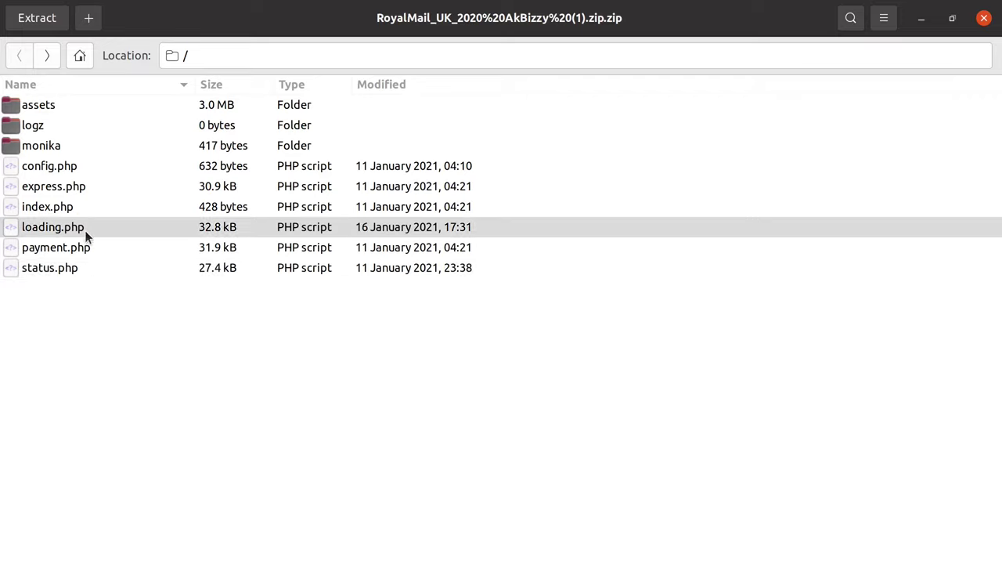
{"action": "left_click", "coordinate": [92, 186]}
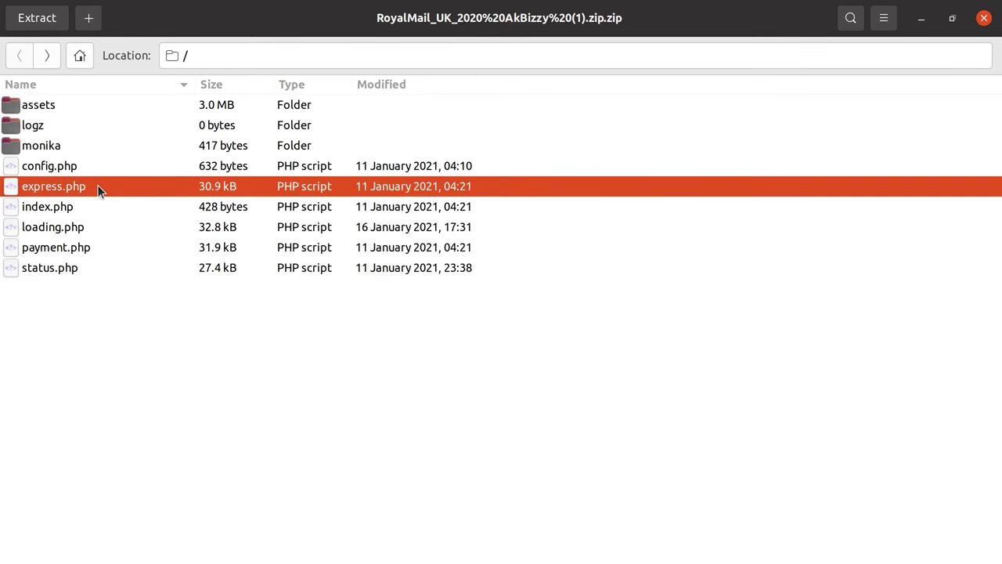
Open loading.php from the archive and scroll through its card BIN lookup and victim-data code.
{"action": "double_click", "coordinate": [99, 226]}
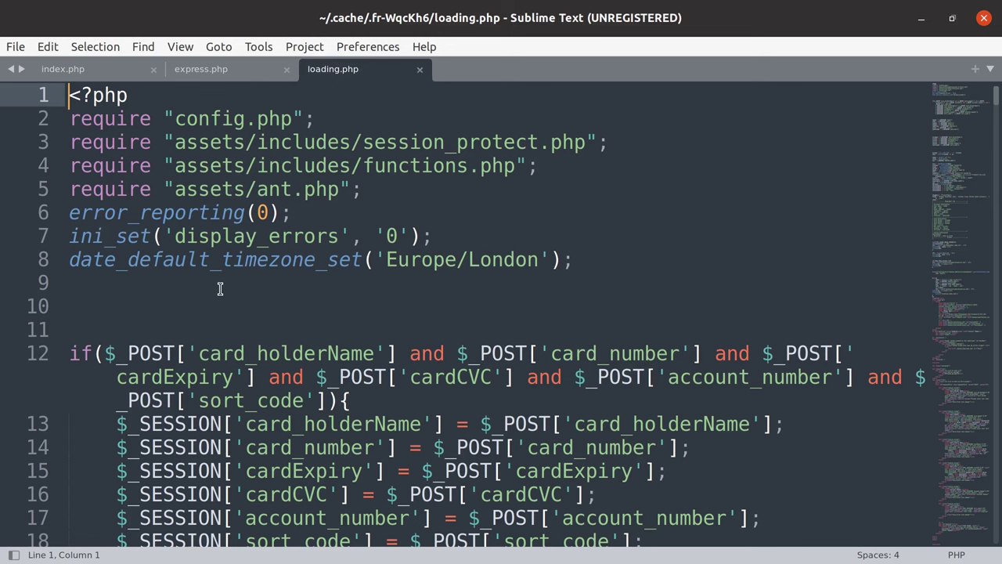
{"action": "scroll", "coordinate": [104, 290], "scroll_direction": "down", "scroll_amount": 1}
{"action": "scroll", "coordinate": [99, 295], "scroll_direction": "down", "scroll_amount": 1}
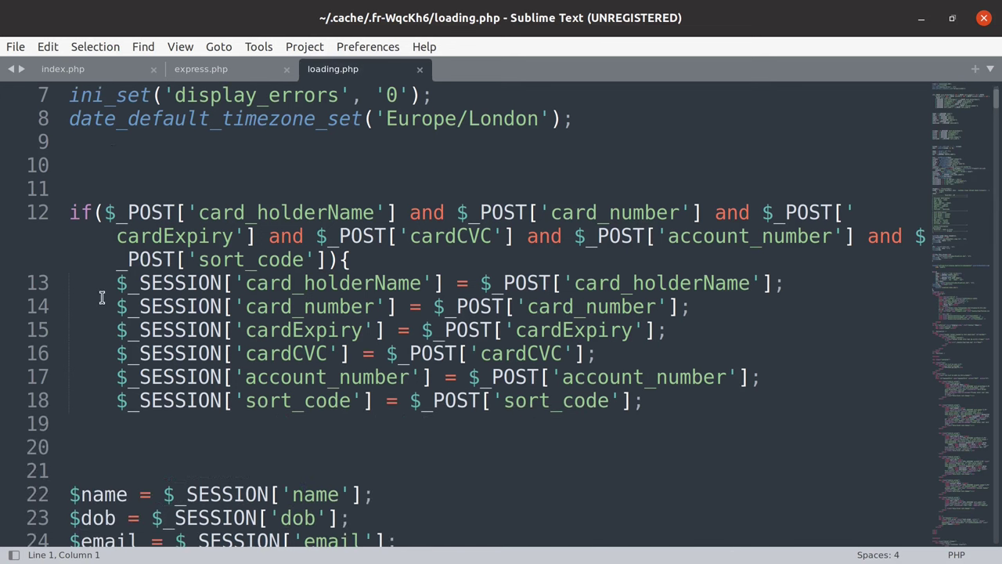
{"action": "scroll", "coordinate": [101, 298], "scroll_direction": "down", "scroll_amount": 1}
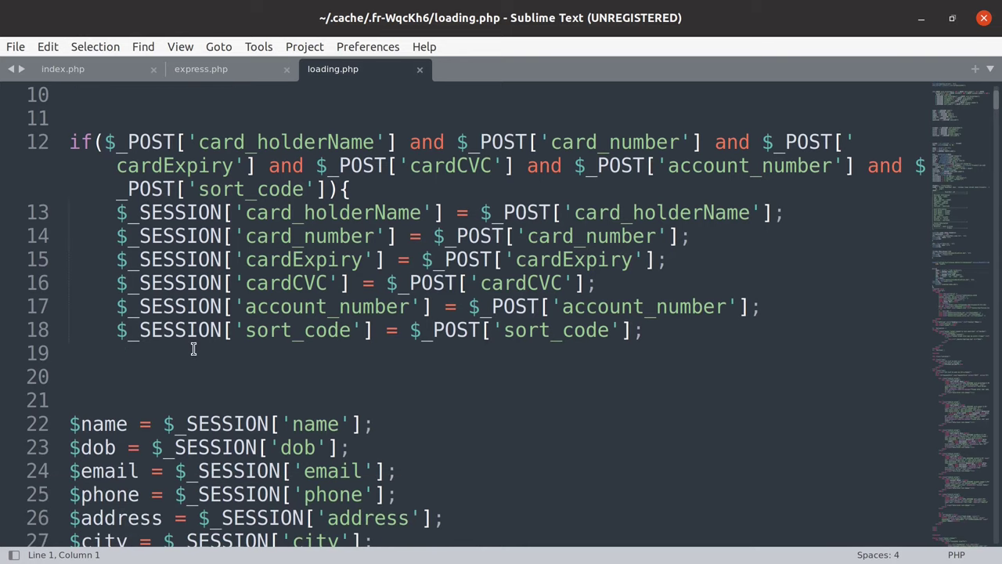
{"action": "scroll", "coordinate": [297, 352], "scroll_direction": "down", "scroll_amount": 2}
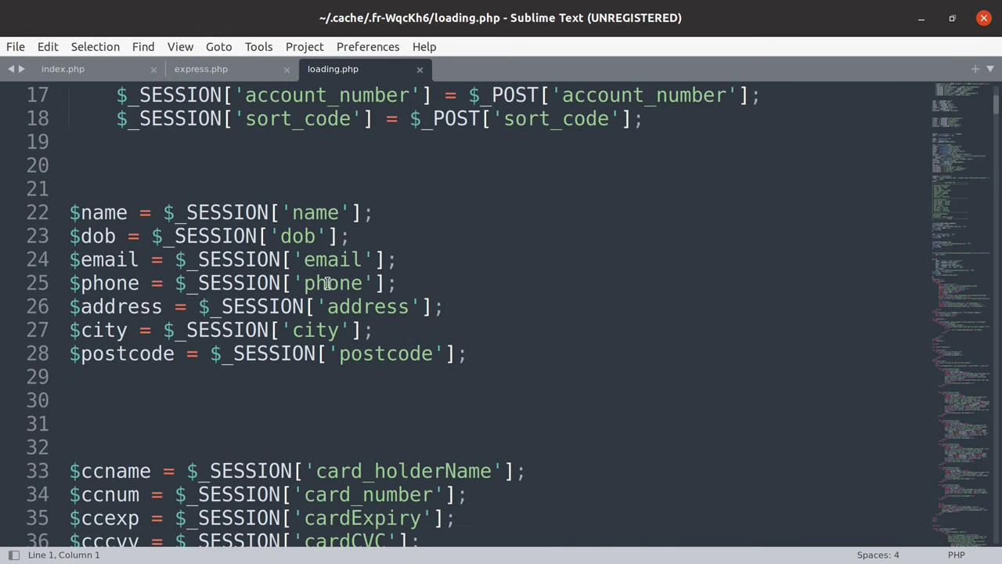
{"action": "scroll", "coordinate": [302, 372], "scroll_direction": "down", "scroll_amount": 2}
{"action": "scroll", "coordinate": [167, 353], "scroll_direction": "down", "scroll_amount": 2}
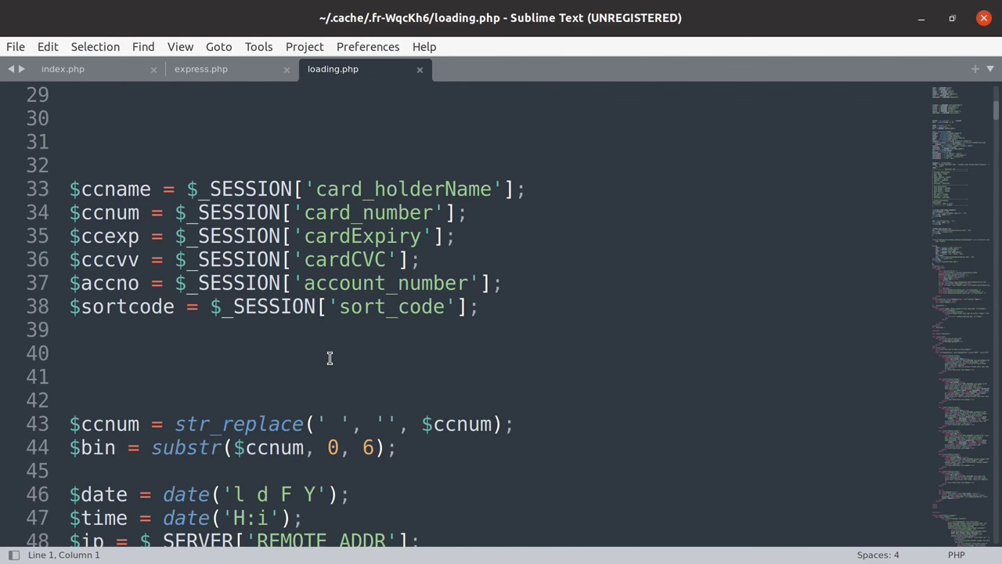
{"action": "scroll", "coordinate": [329, 357], "scroll_direction": "down", "scroll_amount": 3}
{"action": "scroll", "coordinate": [110, 356], "scroll_direction": "down", "scroll_amount": 1}
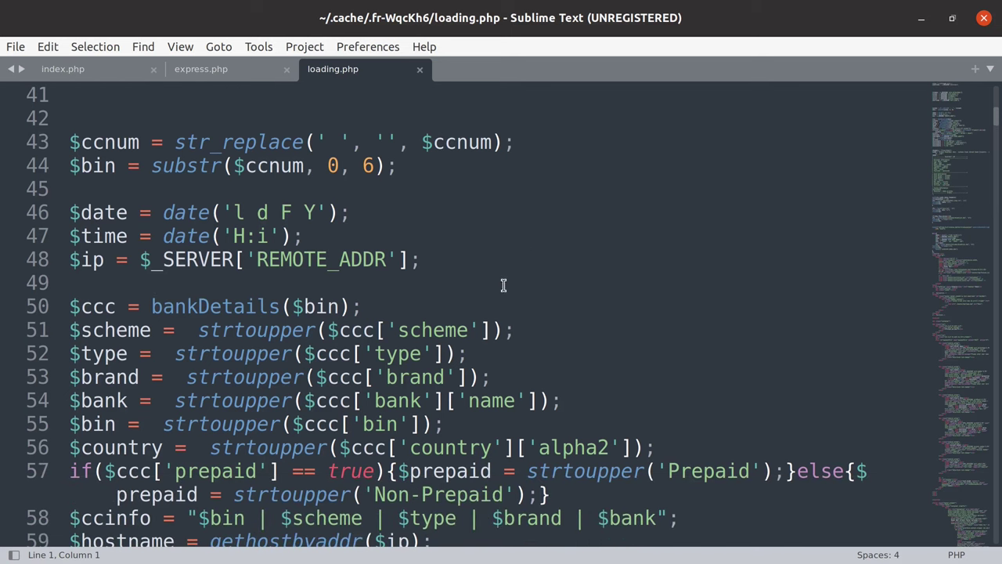
{"action": "scroll", "coordinate": [504, 284], "scroll_direction": "down", "scroll_amount": 1}
{"action": "scroll", "coordinate": [504, 283], "scroll_direction": "down", "scroll_amount": 2}
{"action": "scroll", "coordinate": [504, 283], "scroll_direction": "down", "scroll_amount": 1}
{"action": "scroll", "coordinate": [538, 357], "scroll_direction": "down", "scroll_amount": 1}
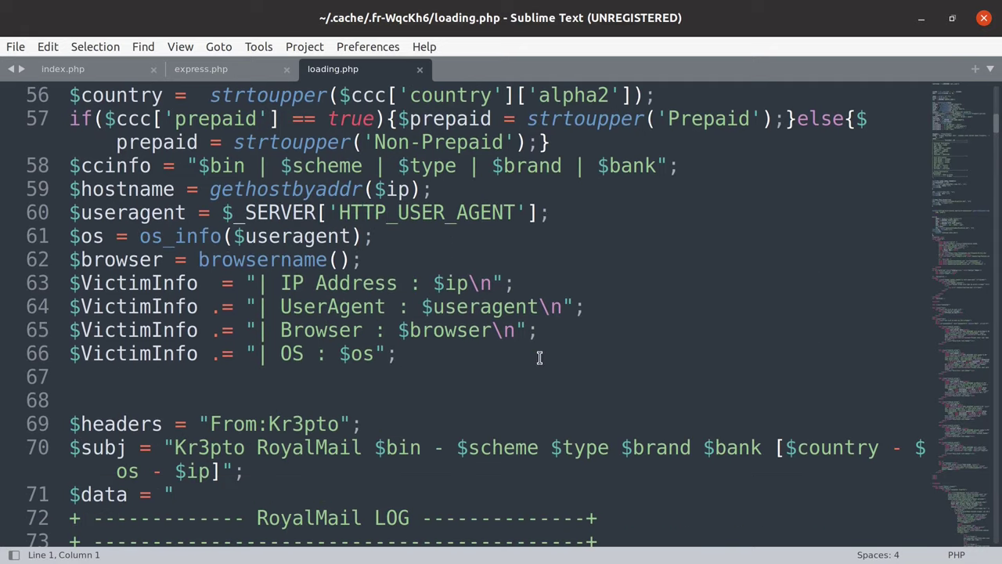
Highlight the VictimInfo variable and select the subj variable's Kr3pto RoyalMail subject prefix.
{"action": "double_click", "coordinate": [132, 286]}
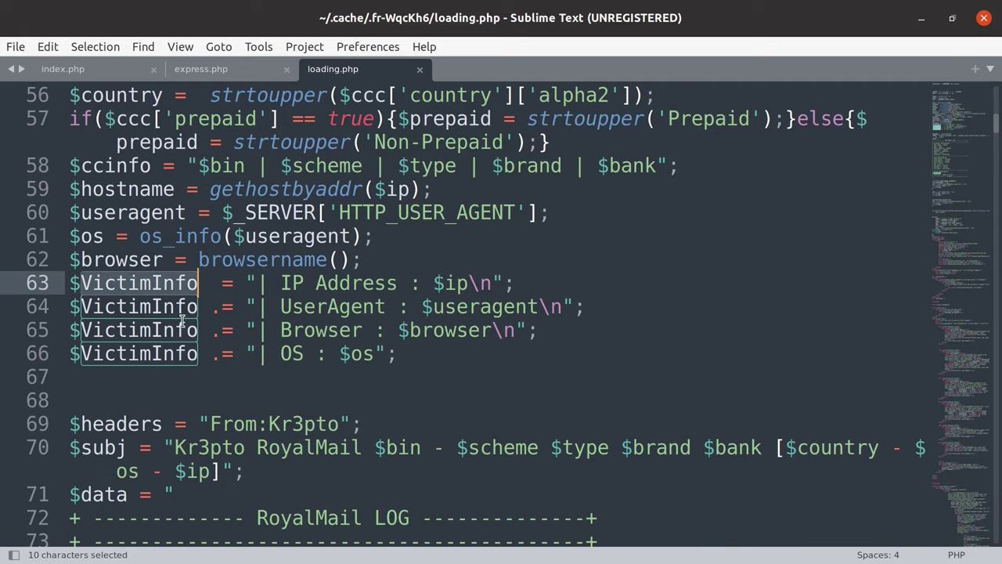
{"action": "left_click", "coordinate": [206, 360]}
{"action": "left_click", "coordinate": [206, 380]}
{"action": "scroll", "coordinate": [223, 381], "scroll_direction": "down", "scroll_amount": 2}
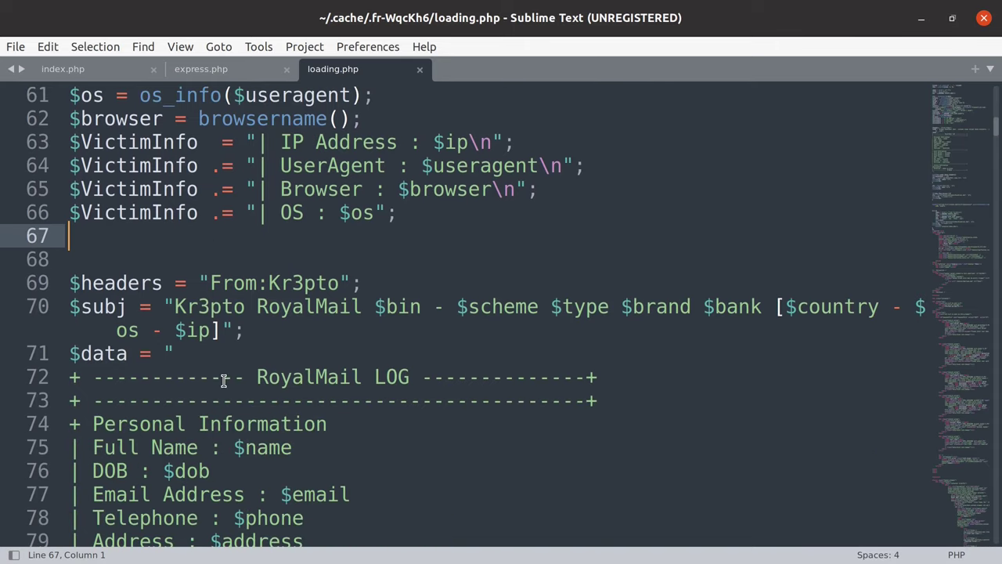
{"action": "double_click", "coordinate": [114, 310]}
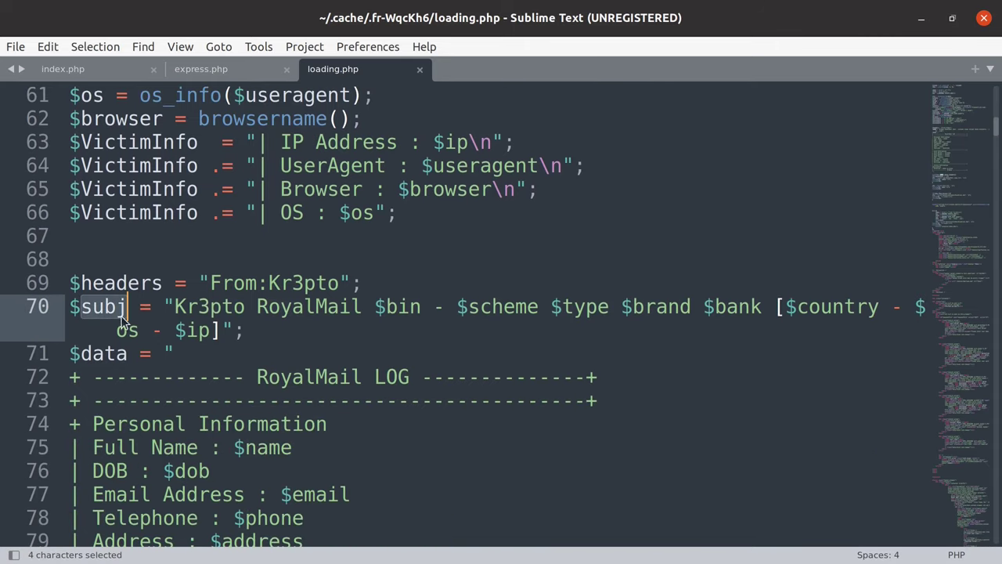
{"action": "left_click", "coordinate": [232, 329]}
{"action": "left_click_drag", "start_coordinate": [174, 310], "coordinate": [373, 308]}
{"action": "left_click", "coordinate": [375, 307]}
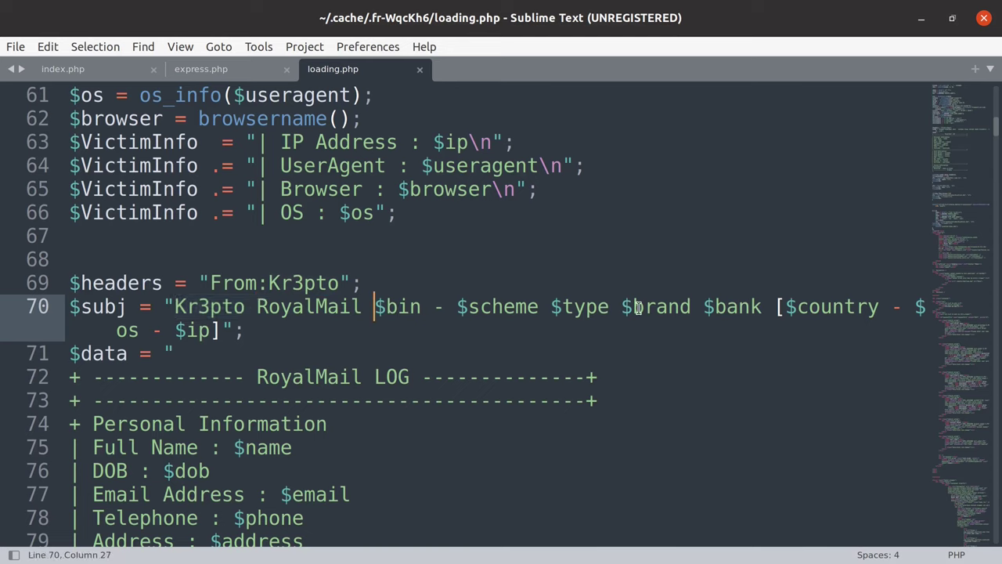
{"action": "scroll", "coordinate": [300, 333], "scroll_direction": "down", "scroll_amount": 1}
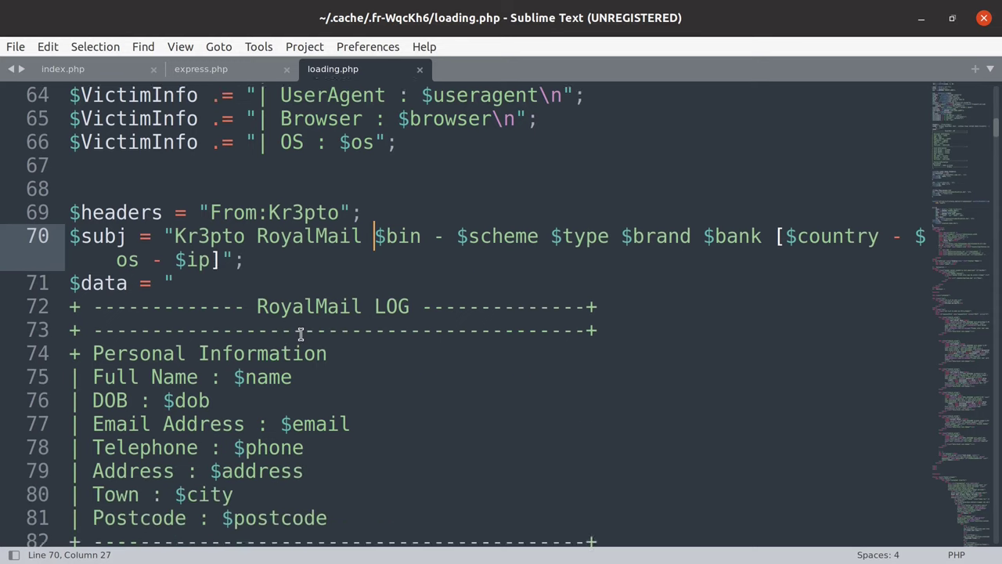
{"action": "scroll", "coordinate": [300, 334], "scroll_direction": "down", "scroll_amount": 2}
{"action": "scroll", "coordinate": [303, 336], "scroll_direction": "down", "scroll_amount": 1}
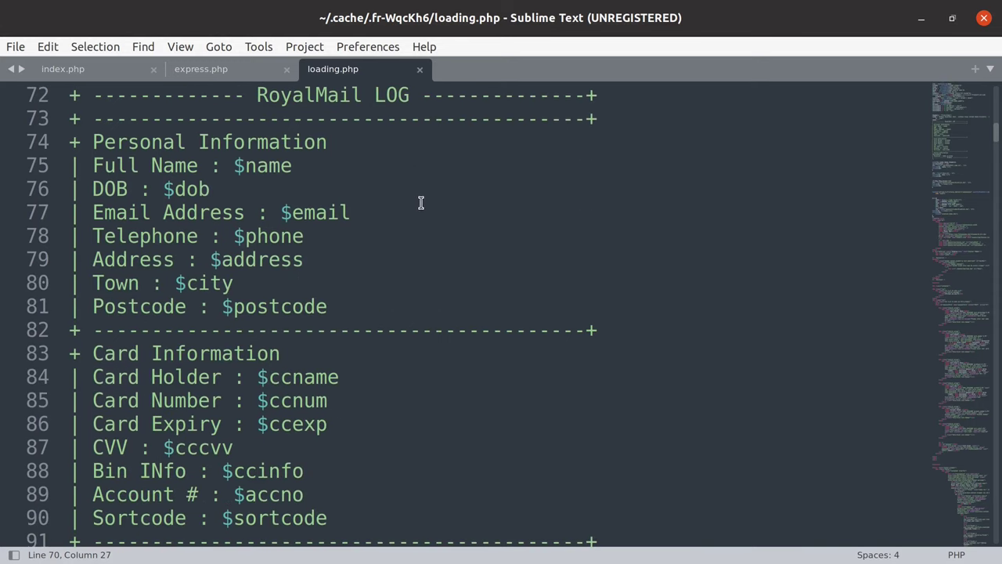
{"action": "left_click", "coordinate": [326, 167]}
{"action": "left_click", "coordinate": [346, 189]}
{"action": "left_click", "coordinate": [356, 211]}
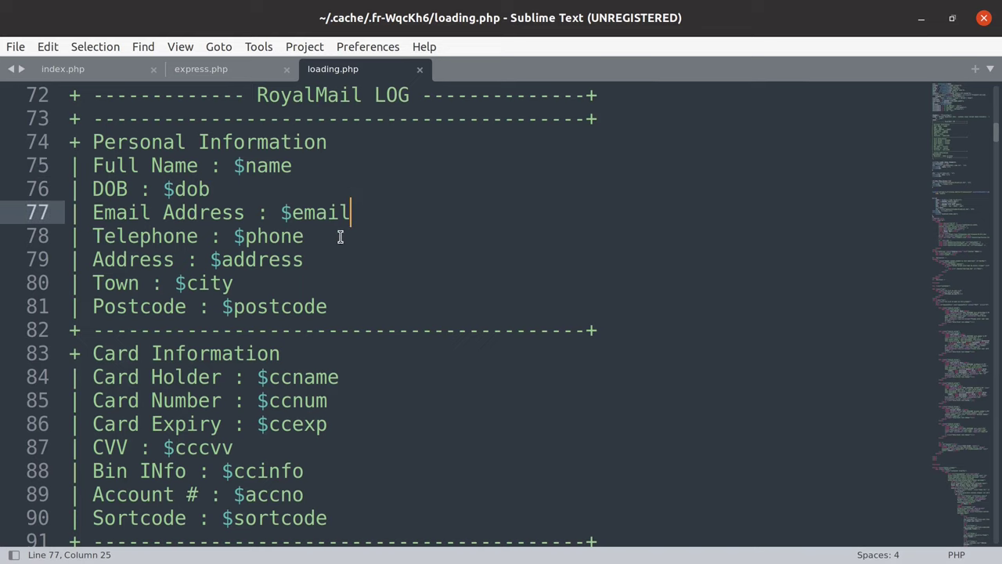
{"action": "left_click", "coordinate": [335, 237]}
{"action": "left_click", "coordinate": [324, 263]}
{"action": "left_click", "coordinate": [322, 283]}
{"action": "left_click", "coordinate": [337, 306]}
{"action": "scroll", "coordinate": [347, 297], "scroll_direction": "down", "scroll_amount": 1}
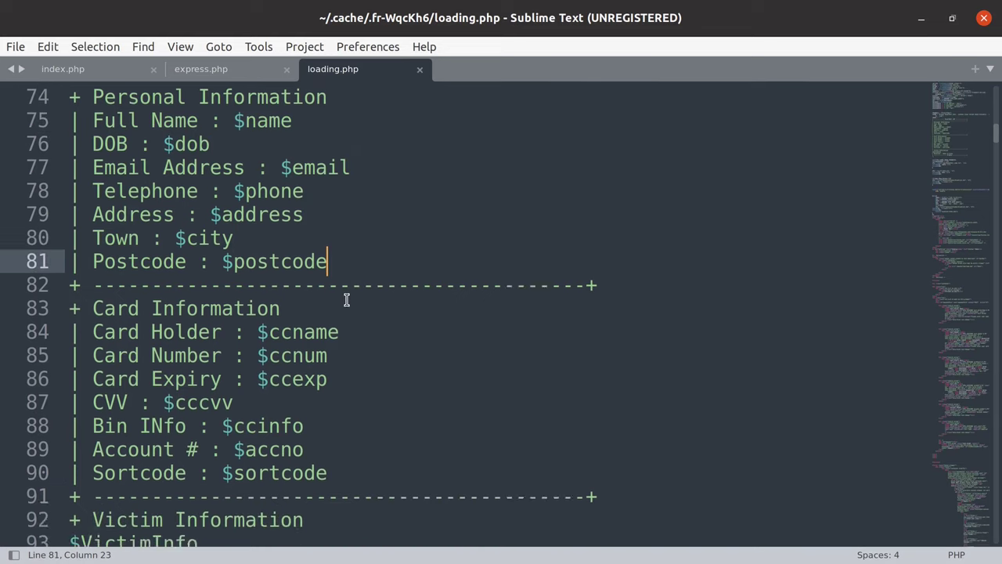
{"action": "scroll", "coordinate": [347, 274], "scroll_direction": "down", "scroll_amount": 1}
{"action": "scroll", "coordinate": [346, 335], "scroll_direction": "down", "scroll_amount": 1}
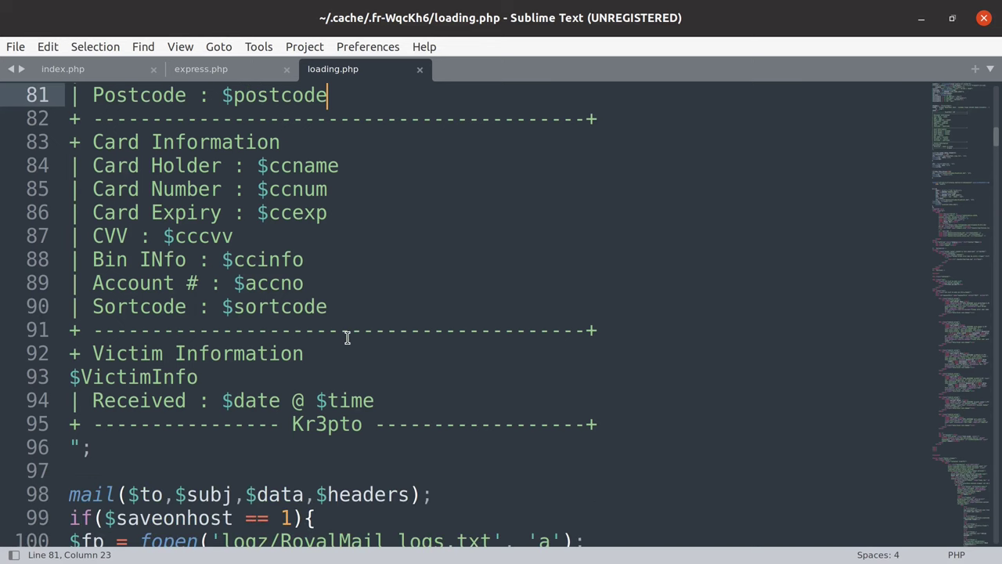
{"action": "scroll", "coordinate": [347, 335], "scroll_direction": "down", "scroll_amount": 1}
{"action": "left_click", "coordinate": [383, 334]}
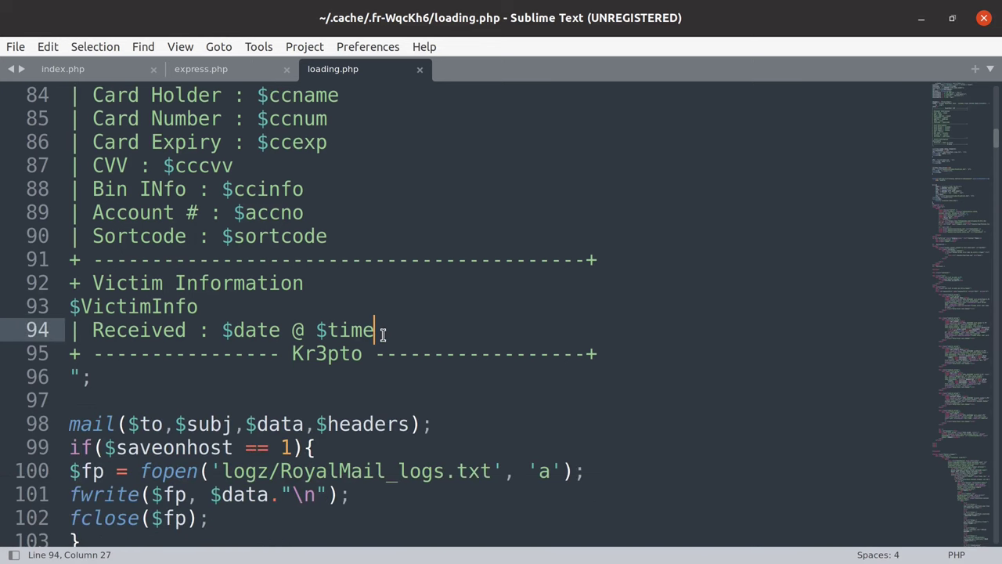
{"action": "left_click", "coordinate": [255, 315]}
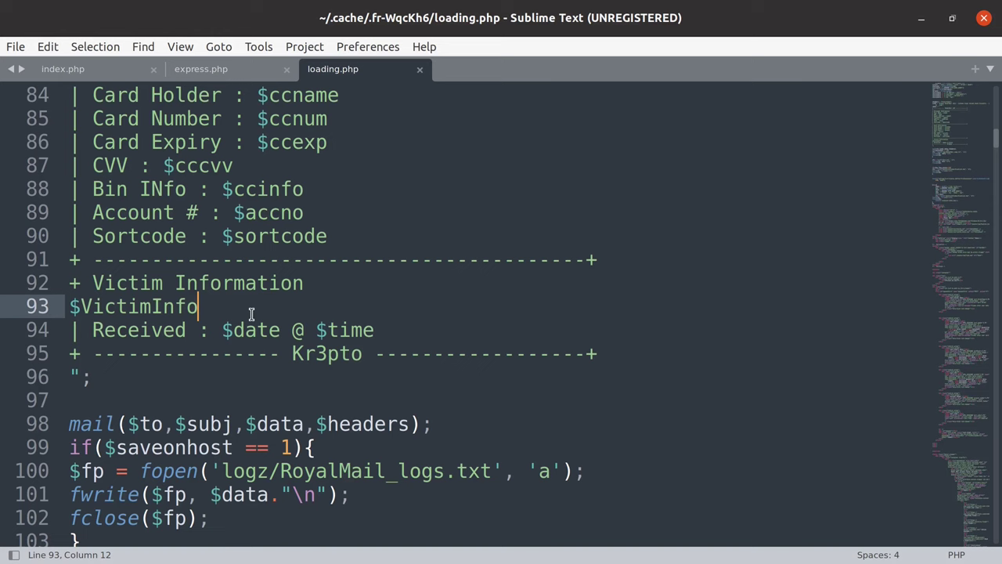
{"action": "scroll", "coordinate": [251, 314], "scroll_direction": "down", "scroll_amount": 1}
{"action": "scroll", "coordinate": [251, 314], "scroll_direction": "down", "scroll_amount": 1}
{"action": "scroll", "coordinate": [251, 314], "scroll_direction": "down", "scroll_amount": 1}
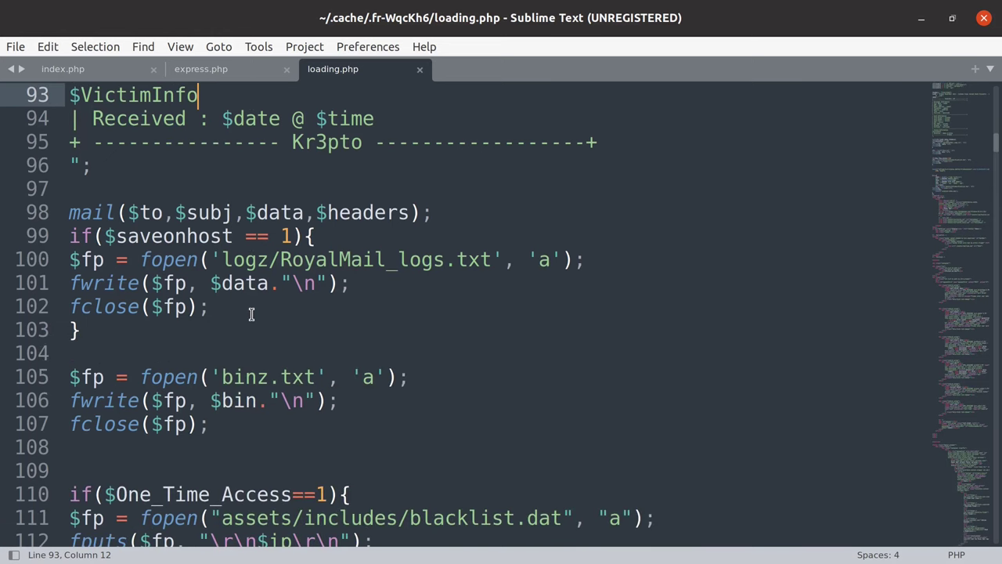
{"action": "scroll", "coordinate": [251, 314], "scroll_direction": "down", "scroll_amount": 1}
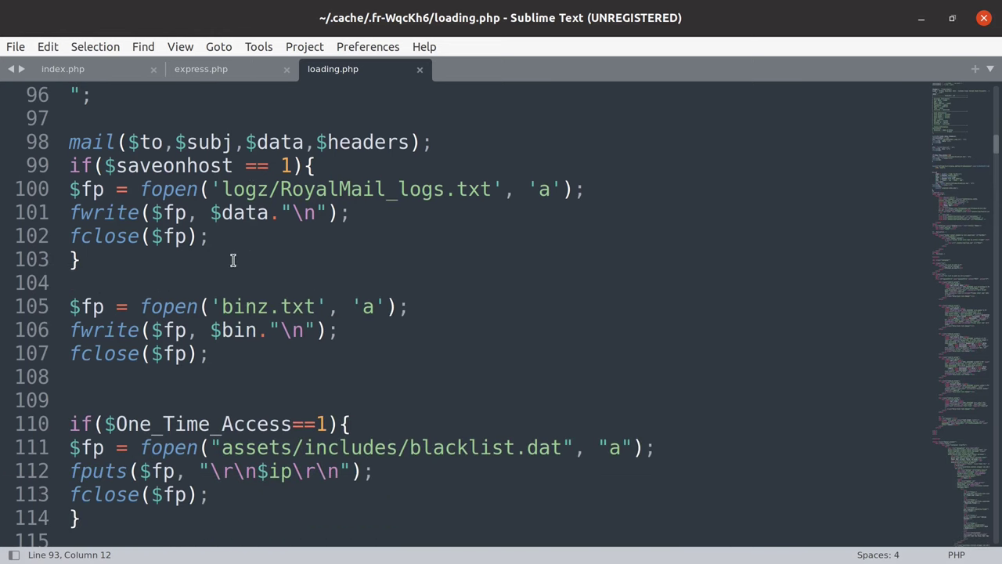
{"action": "double_click", "coordinate": [86, 141]}
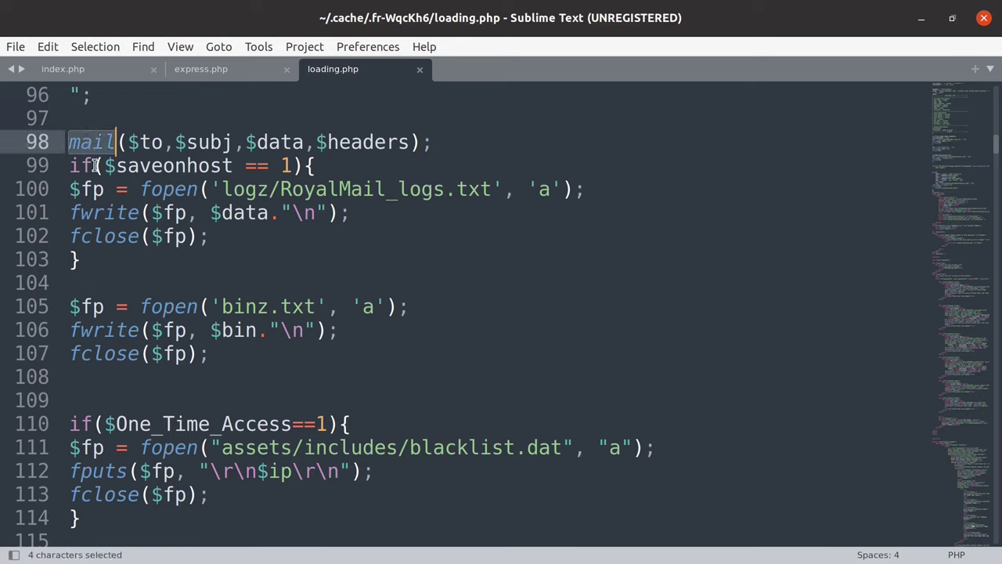
{"action": "left_click", "coordinate": [94, 166]}
{"action": "double_click", "coordinate": [163, 167]}
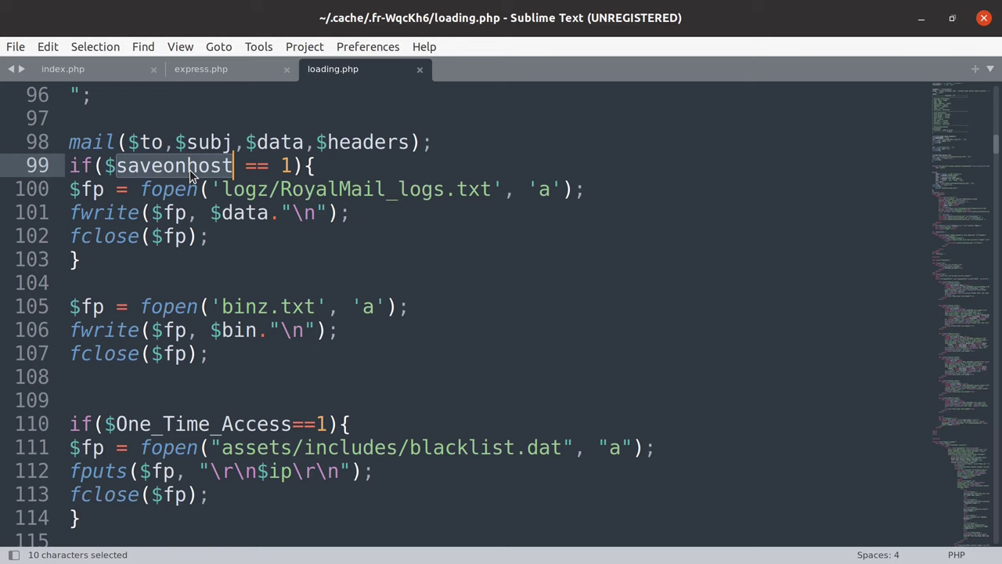
{"action": "left_click", "coordinate": [280, 166]}
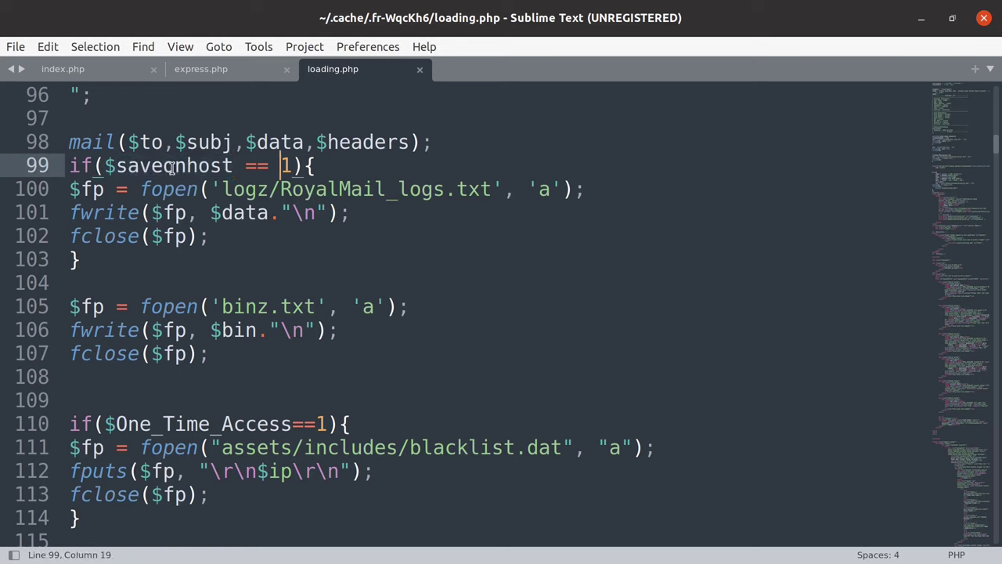
{"action": "left_click", "coordinate": [92, 189]}
{"action": "left_click", "coordinate": [163, 189]}
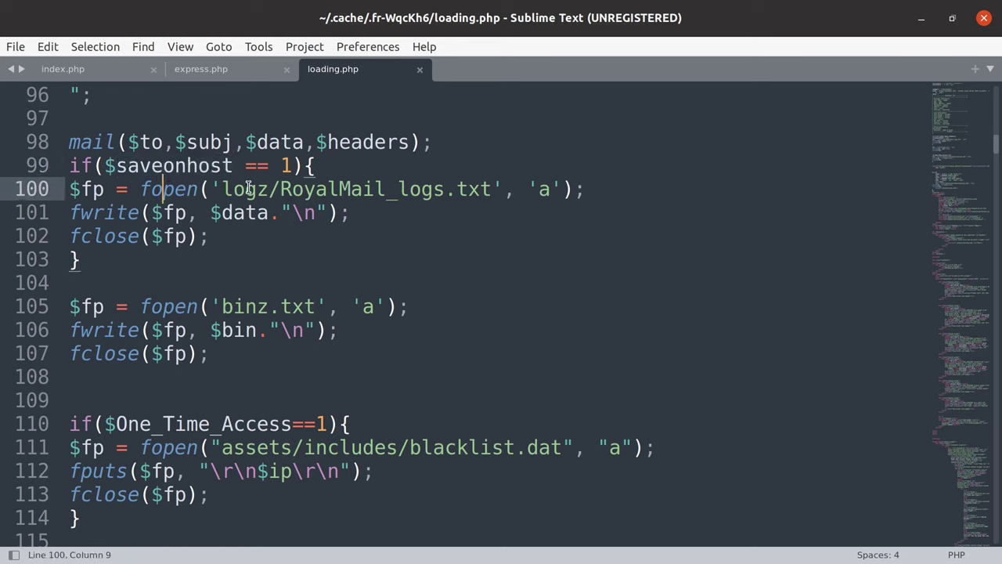
{"action": "double_click", "coordinate": [330, 188]}
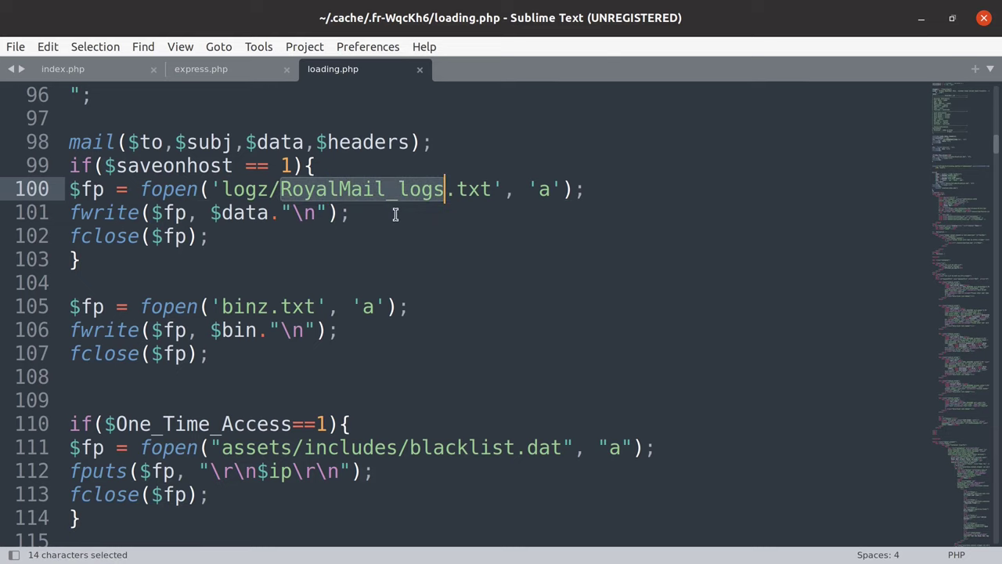
{"action": "left_click", "coordinate": [356, 212]}
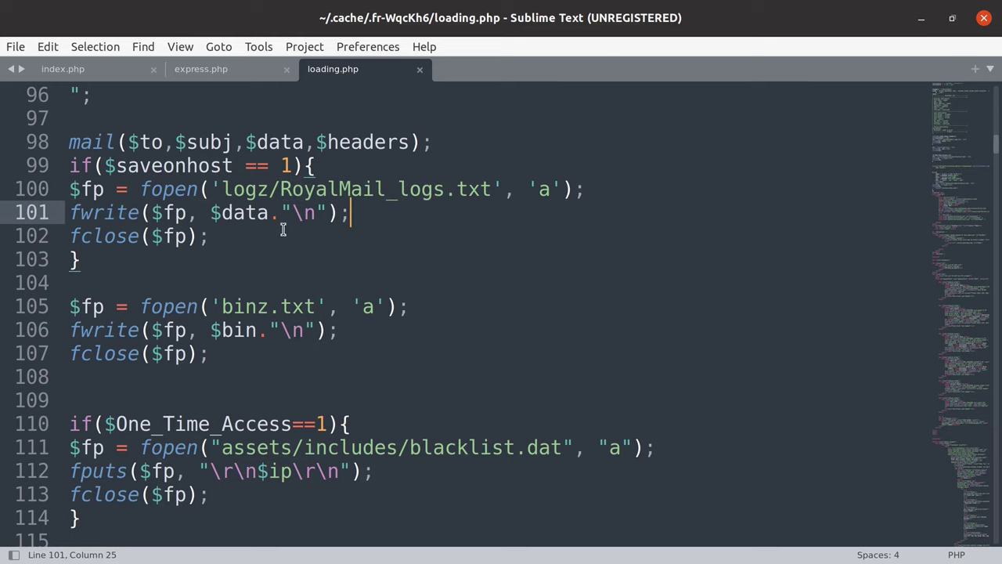
{"action": "left_click", "coordinate": [235, 235]}
{"action": "scroll", "coordinate": [232, 233], "scroll_direction": "down", "scroll_amount": 2}
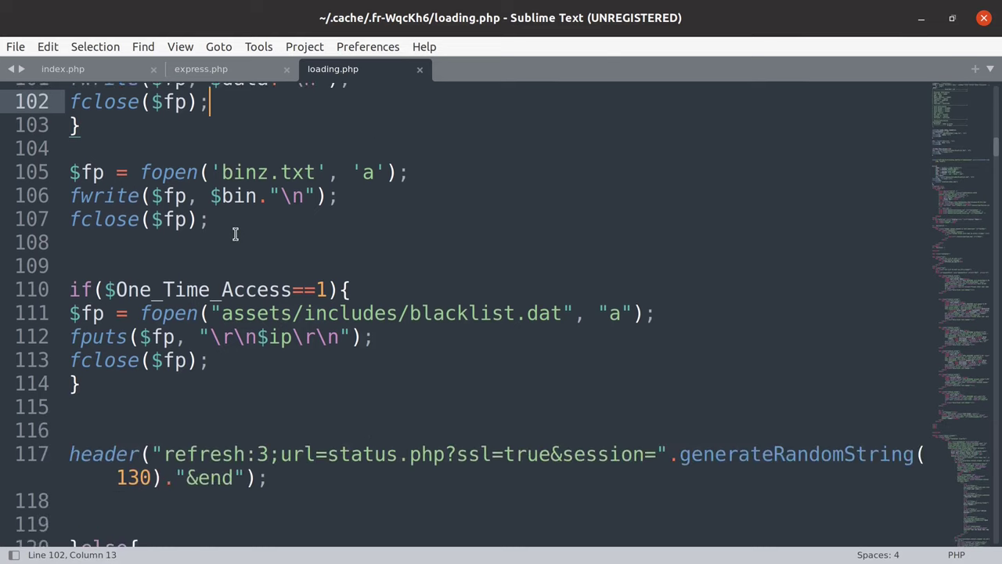
{"action": "scroll", "coordinate": [195, 227], "scroll_direction": "down", "scroll_amount": 1}
{"action": "double_click", "coordinate": [164, 217]}
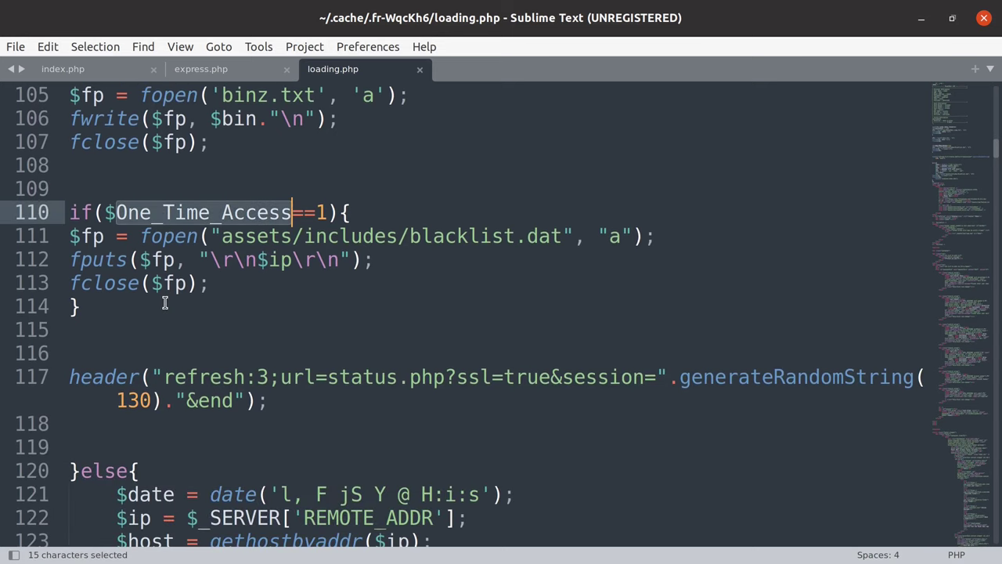
{"action": "left_click", "coordinate": [266, 233]}
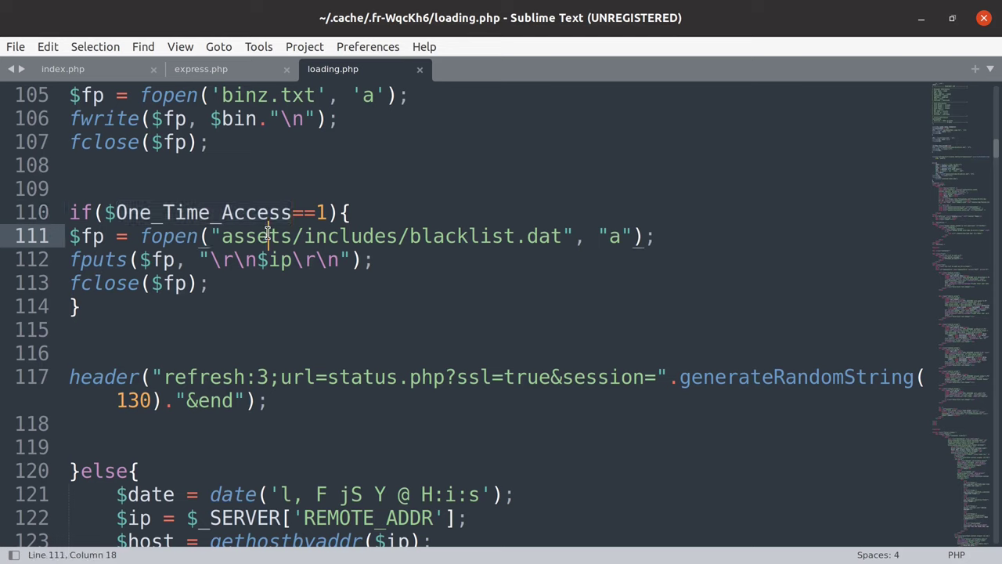
{"action": "left_click_drag", "start_coordinate": [410, 234], "coordinate": [562, 235]}
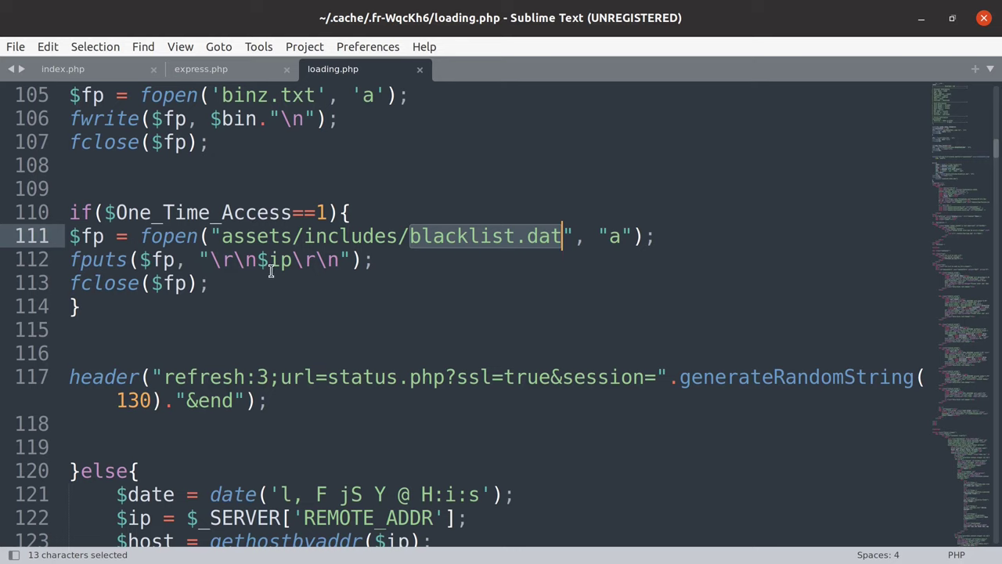
{"action": "left_click_drag", "start_coordinate": [269, 266], "coordinate": [292, 264]}
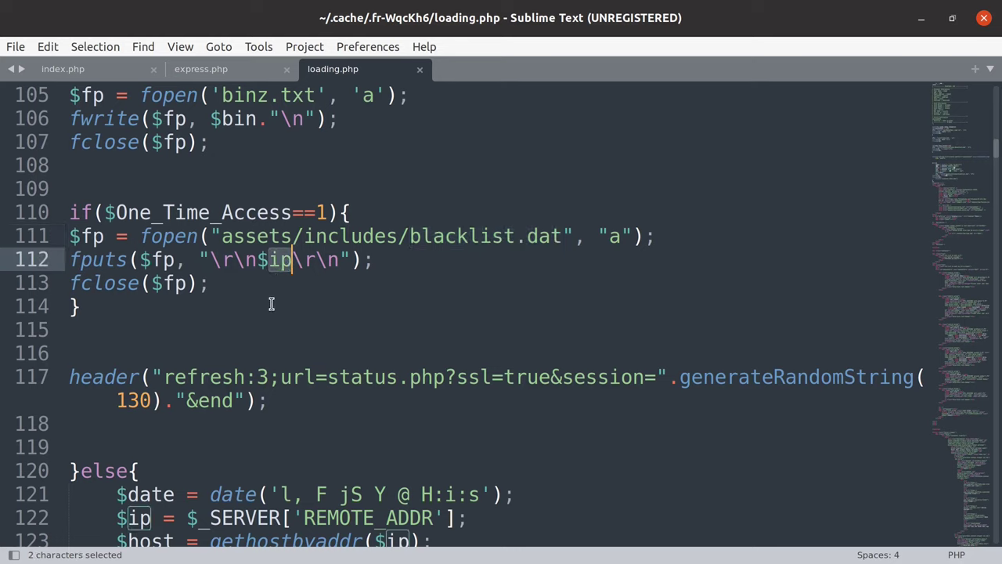
{"action": "left_click", "coordinate": [263, 296]}
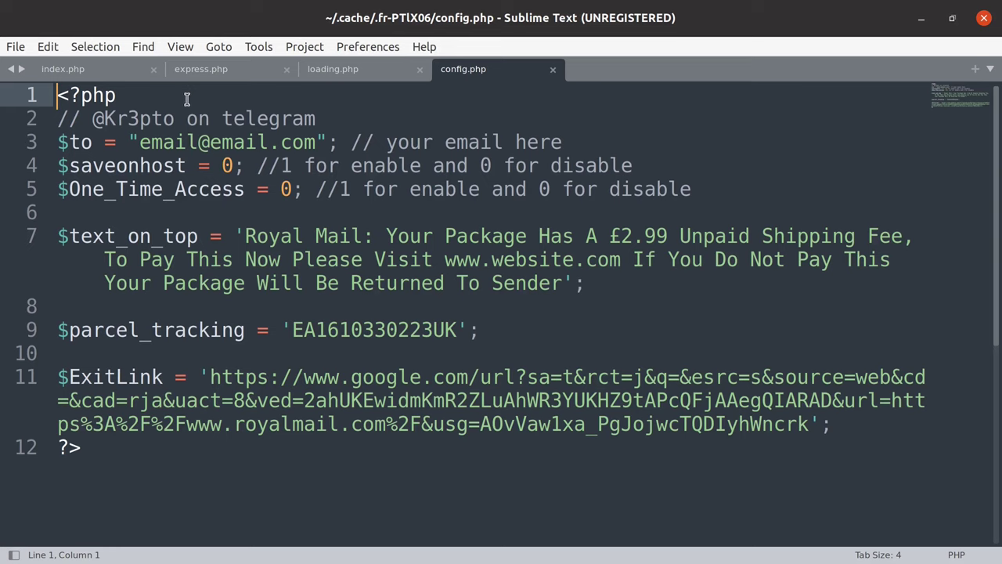
{"action": "left_click", "coordinate": [234, 165]}
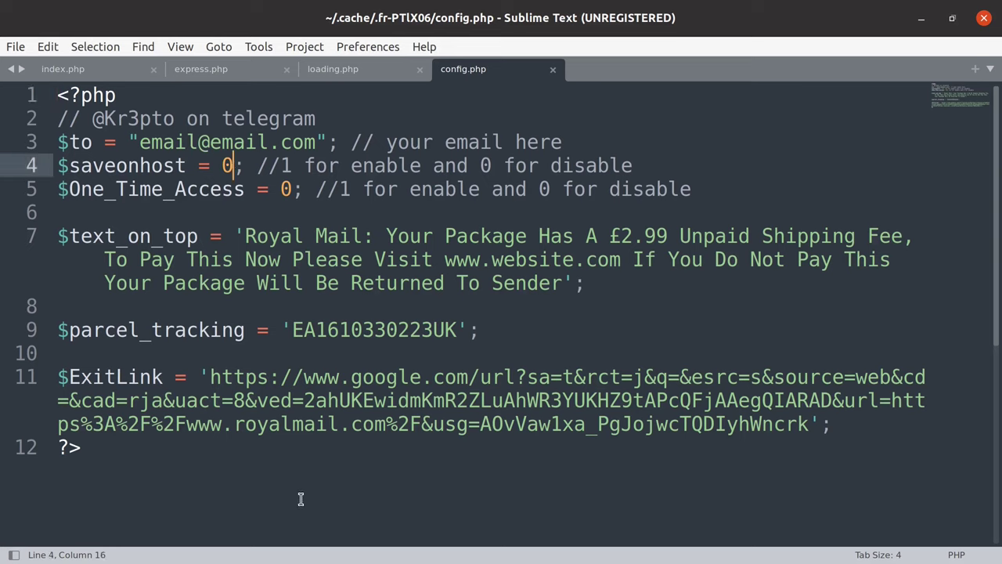
{"action": "key", "text": "BackSpace"}
{"action": "type", "text": "1"}
{"action": "key", "text": "BackSpace"}
{"action": "type", "text": "0"}
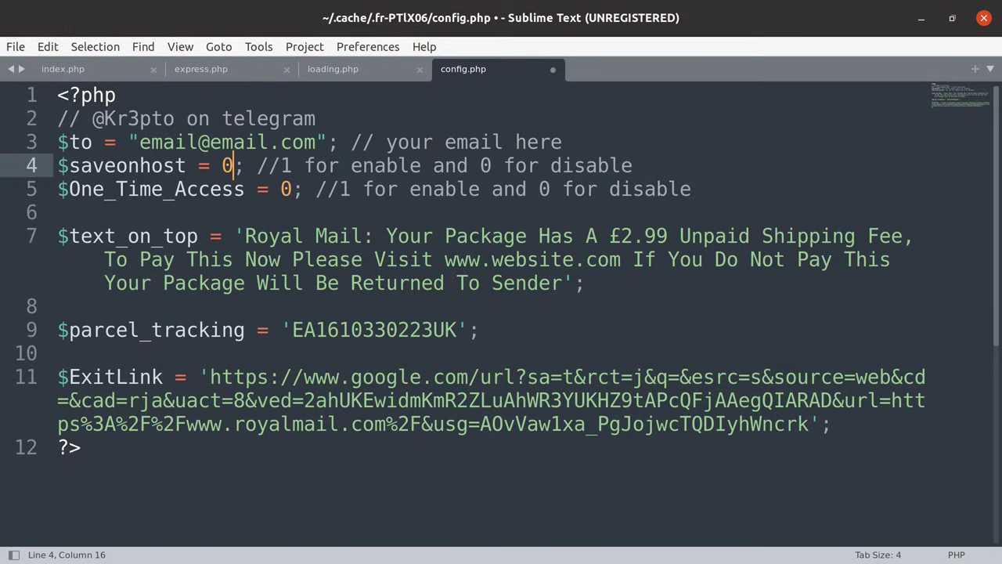
{"action": "double_click", "coordinate": [398, 332]}
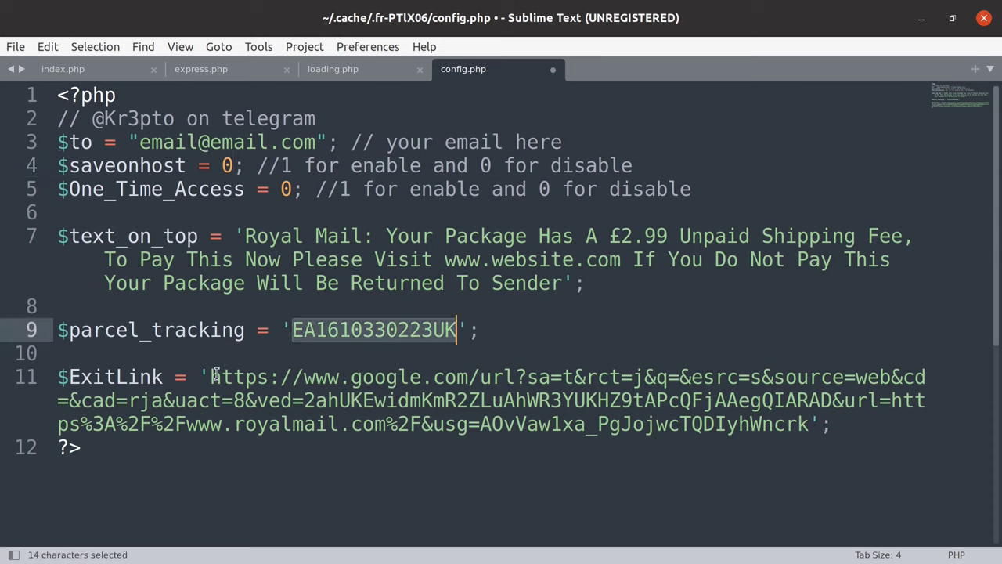
{"action": "left_click", "coordinate": [62, 376]}
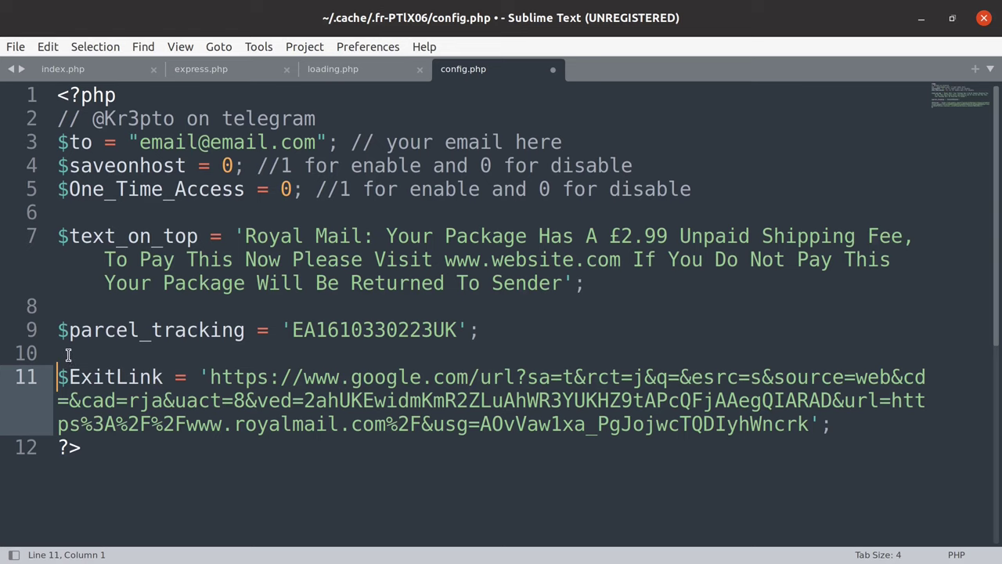
{"action": "left_click_drag", "start_coordinate": [351, 376], "coordinate": [467, 377]}
{"action": "left_click_drag", "start_coordinate": [235, 423], "coordinate": [384, 427]}
{"action": "left_click", "coordinate": [188, 445]}
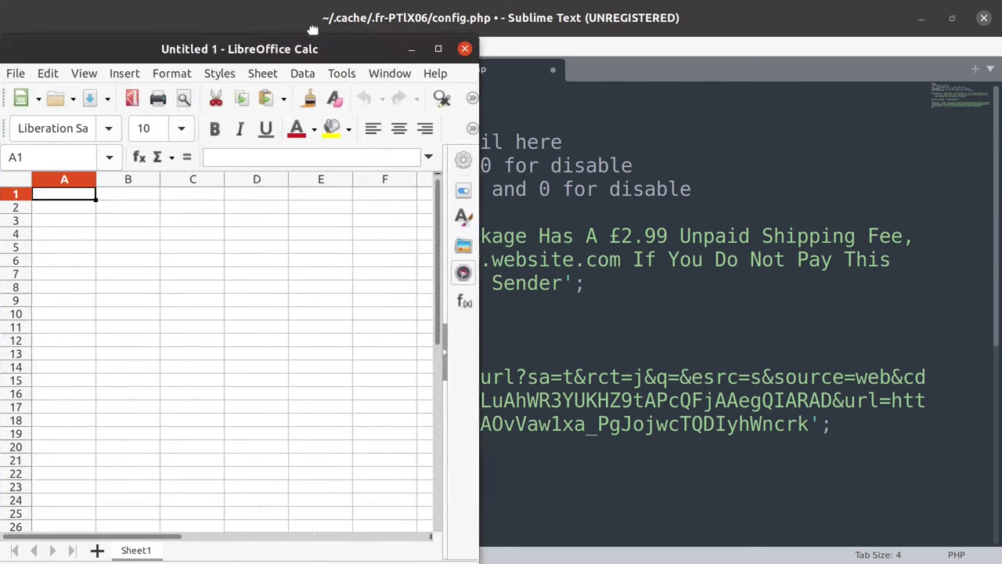
Enter headers Kitname, Kit hash, Landing page and Notes across row 1.
{"action": "scroll", "coordinate": [111, 202], "scroll_direction": "up", "scroll_amount": 1, "text": "ctrl"}
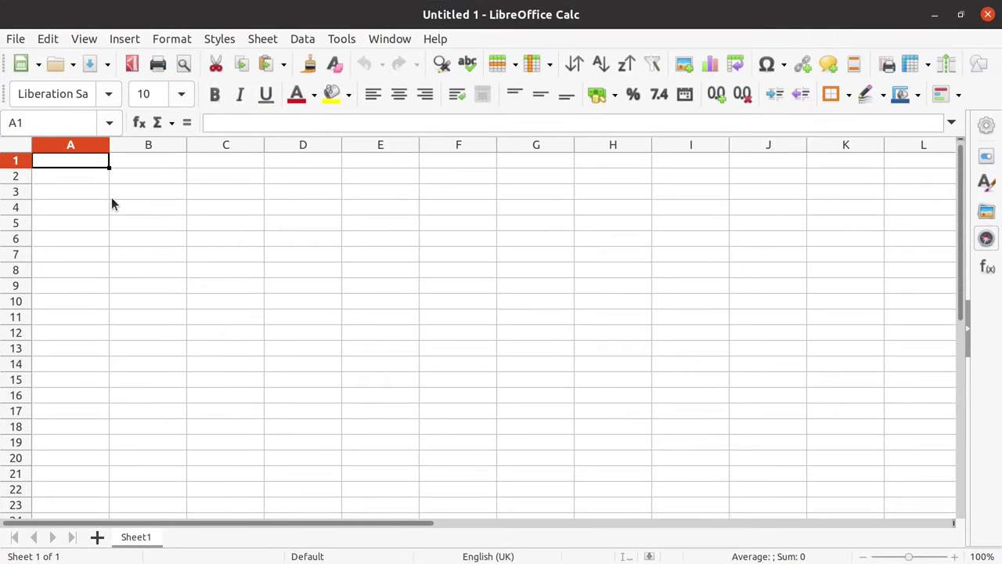
{"action": "scroll", "coordinate": [111, 202], "scroll_direction": "up", "scroll_amount": 2, "text": "ctrl"}
{"action": "scroll", "coordinate": [111, 202], "scroll_direction": "up", "scroll_amount": 2, "text": "ctrl"}
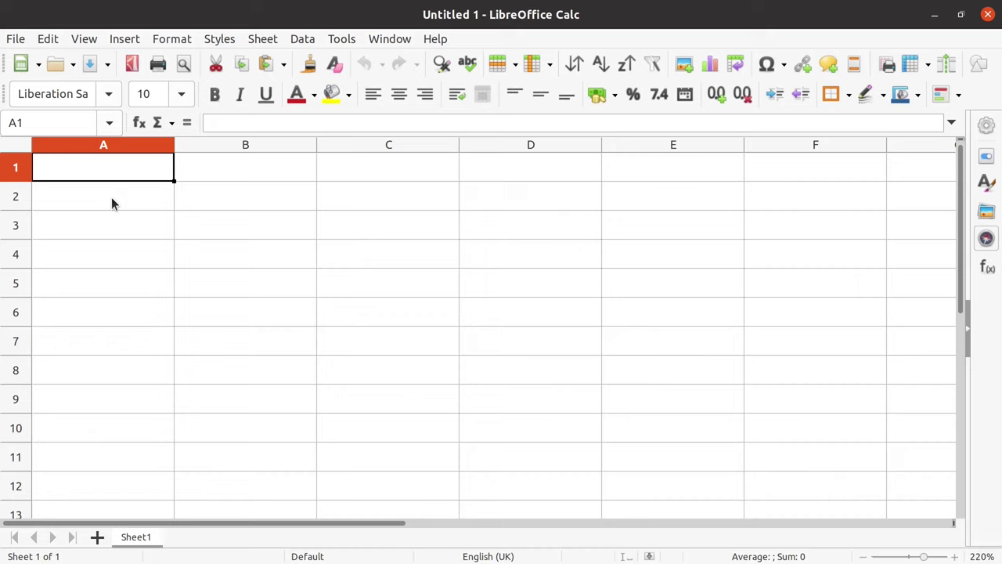
{"action": "type", "text": "Kitna"}
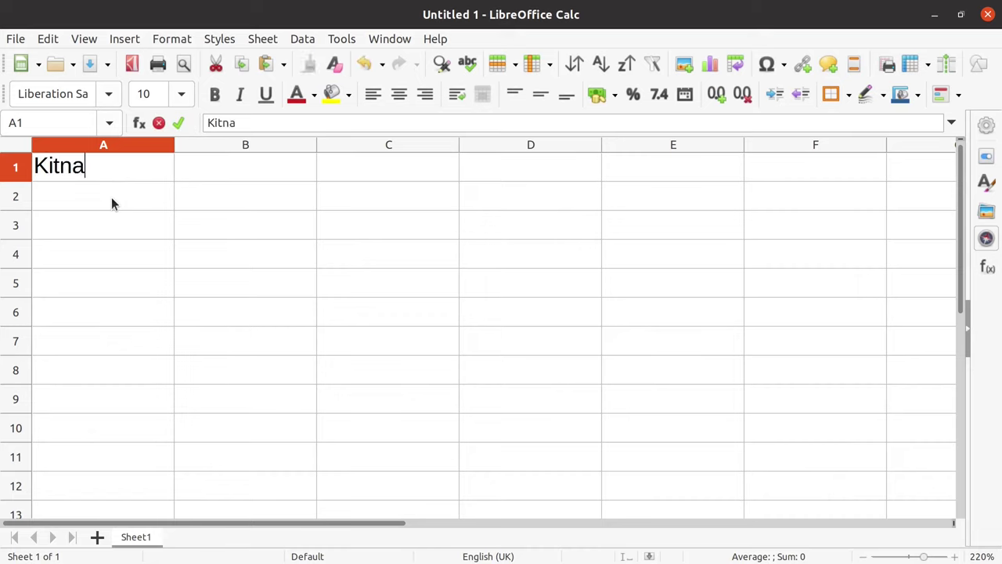
{"action": "type", "text": "me"}
{"action": "key", "text": "Tab"}
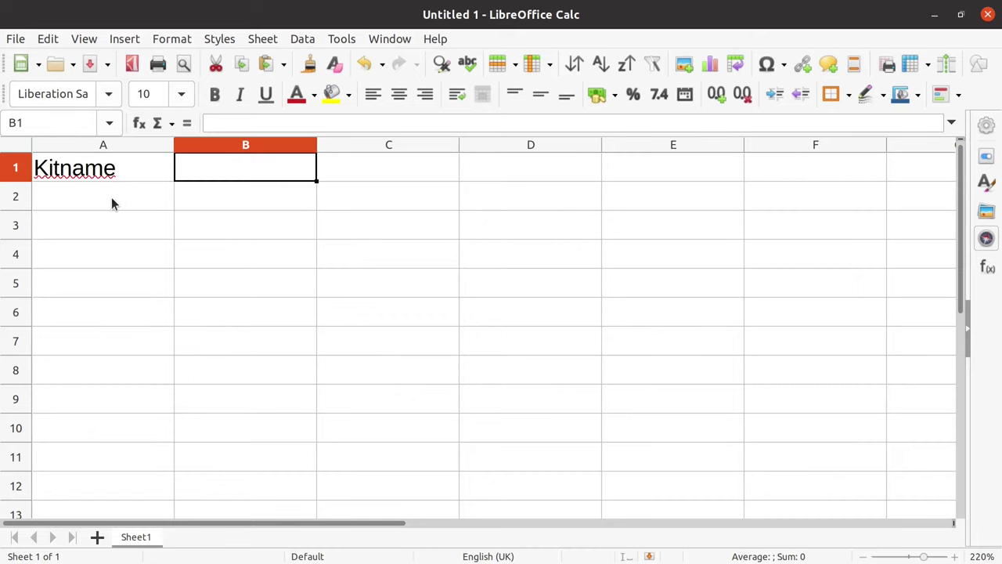
{"action": "type", "text": "Kit hash"}
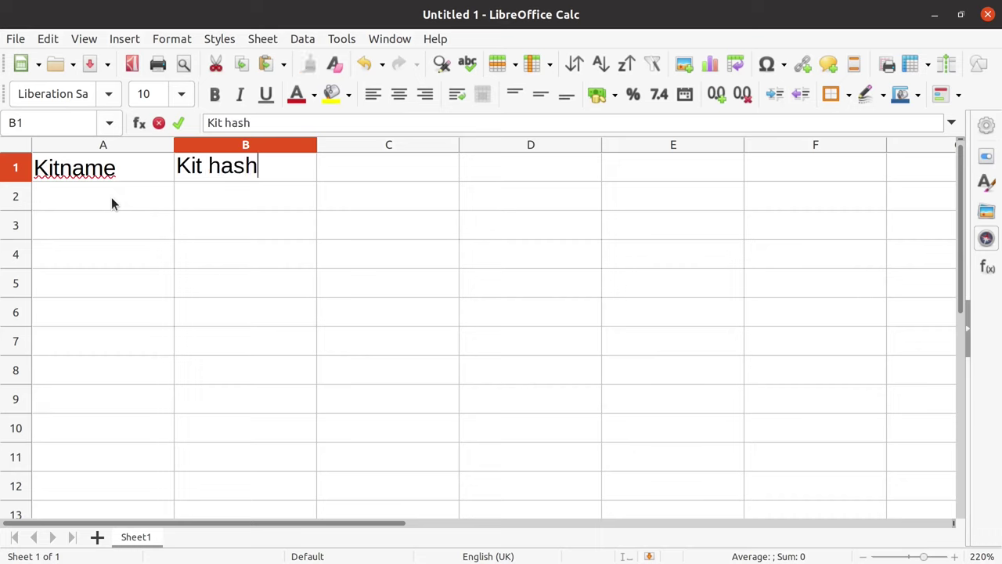
{"action": "key", "text": "Tab"}
{"action": "type", "text": "Landing page"}
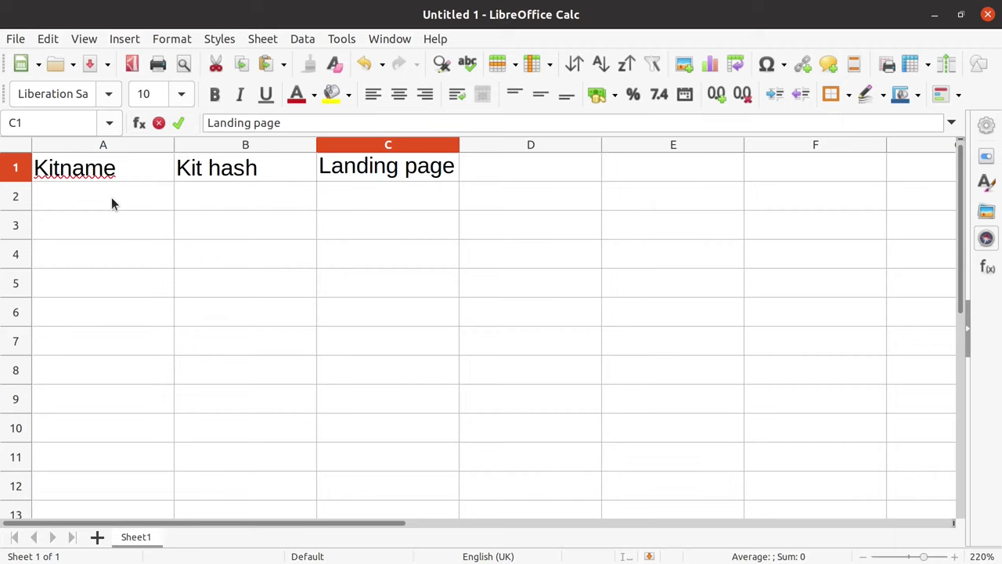
{"action": "key", "text": "Tab"}
{"action": "type", "text": "Notes"}
{"action": "key", "text": "Return"}
Paste the kit name RoyalMail_UK_2020%20AkBizzy%20(1) into A2 under Kitname.
{"action": "key", "text": "Left"}
{"action": "key", "text": "Left"}
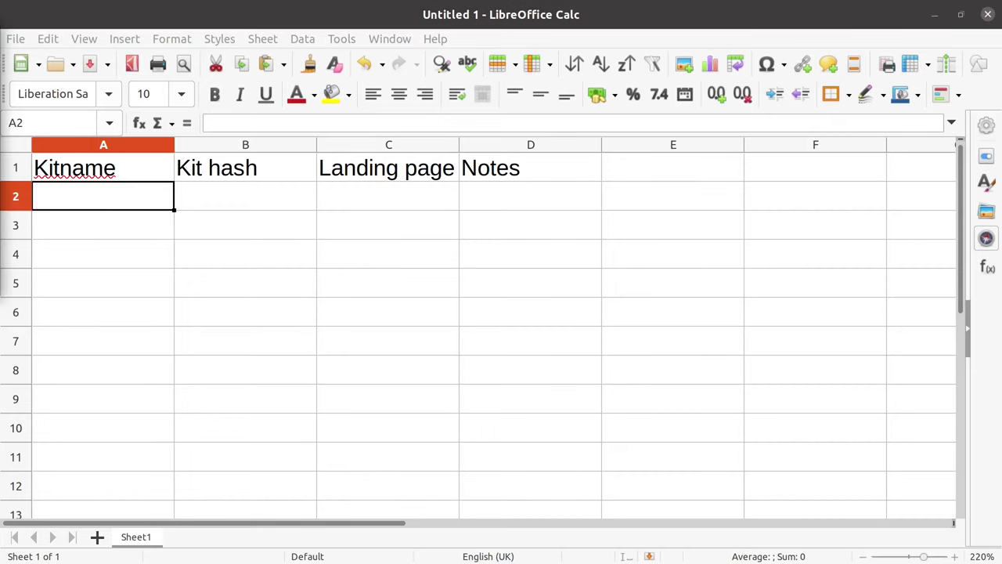
{"action": "type", "text": "RoyalMail_UK_2020%20AkBizzy%20(1)"}
{"action": "left_click", "coordinate": [295, 249]}
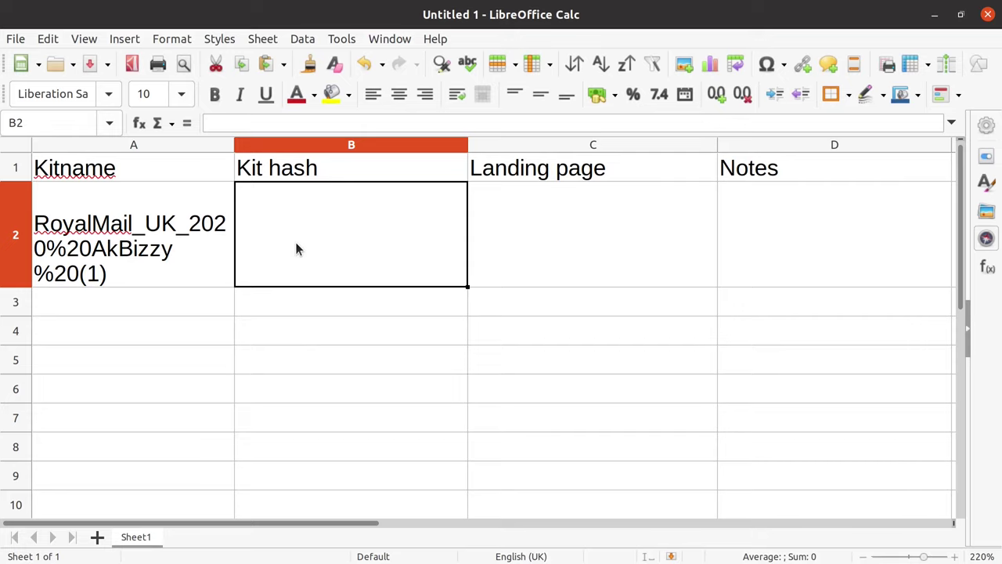
Run sha256sum on the RoyalMail_UK kit archive and select the resulting hash (ee9628feb…).
{"action": "key", "text": "alt+Tab"}
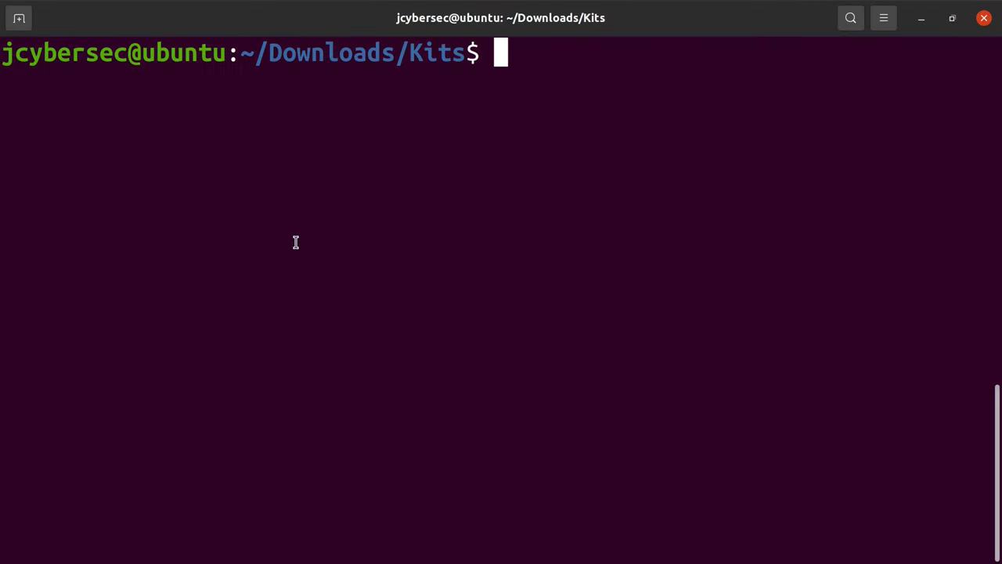
{"action": "type", "text": "sha256sum "}
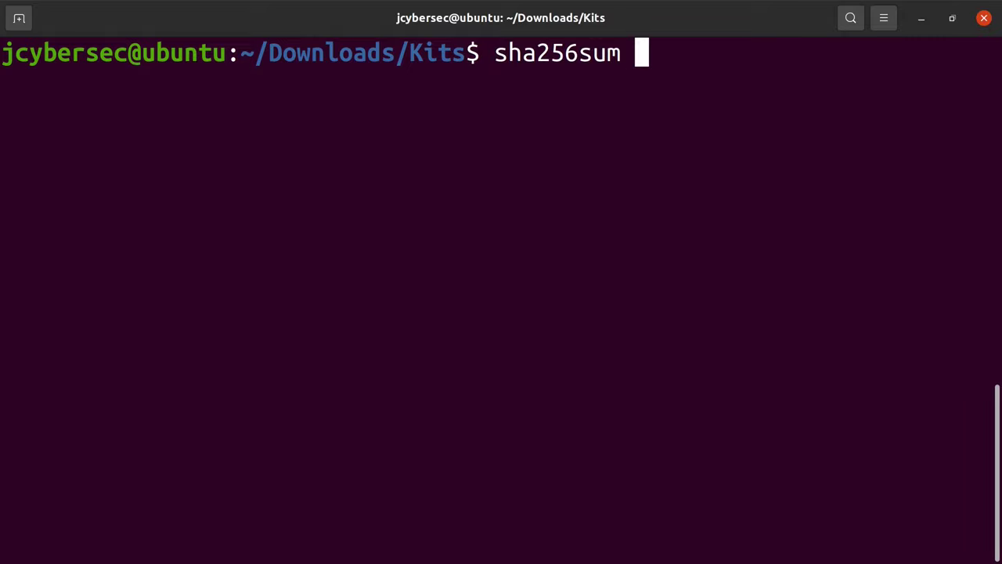
{"action": "type", "text": "RoyalMail_"}
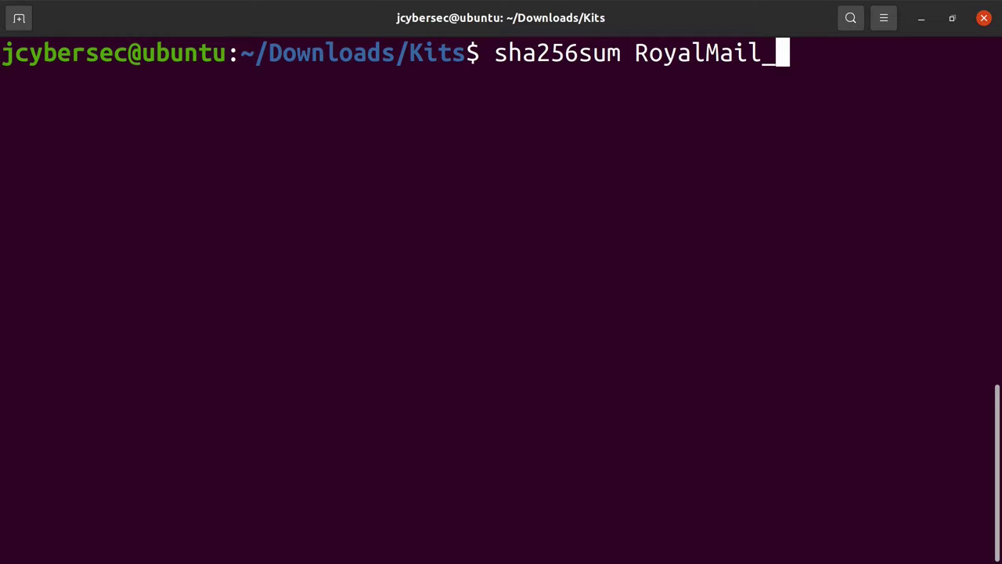
{"action": "type", "text": "UK"}
{"action": "key", "text": "Tab"}
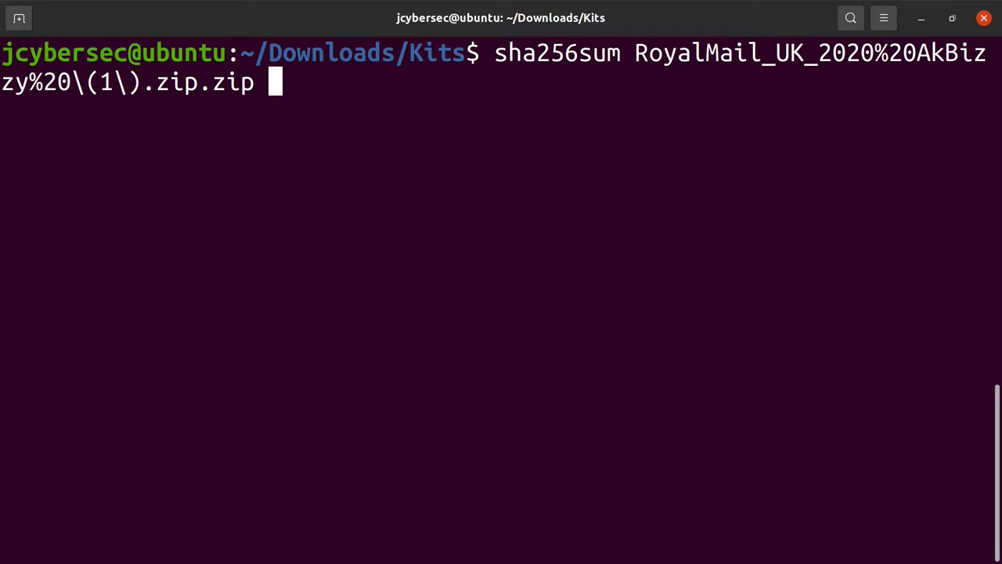
{"action": "key", "text": "Return"}
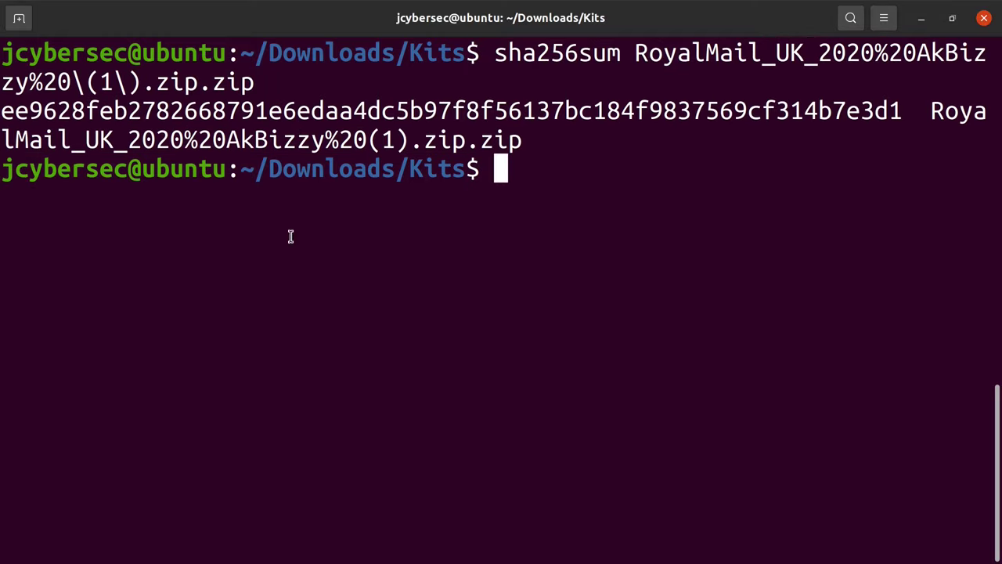
{"action": "double_click", "coordinate": [361, 115]}
{"action": "key", "text": "ctrl+c"}
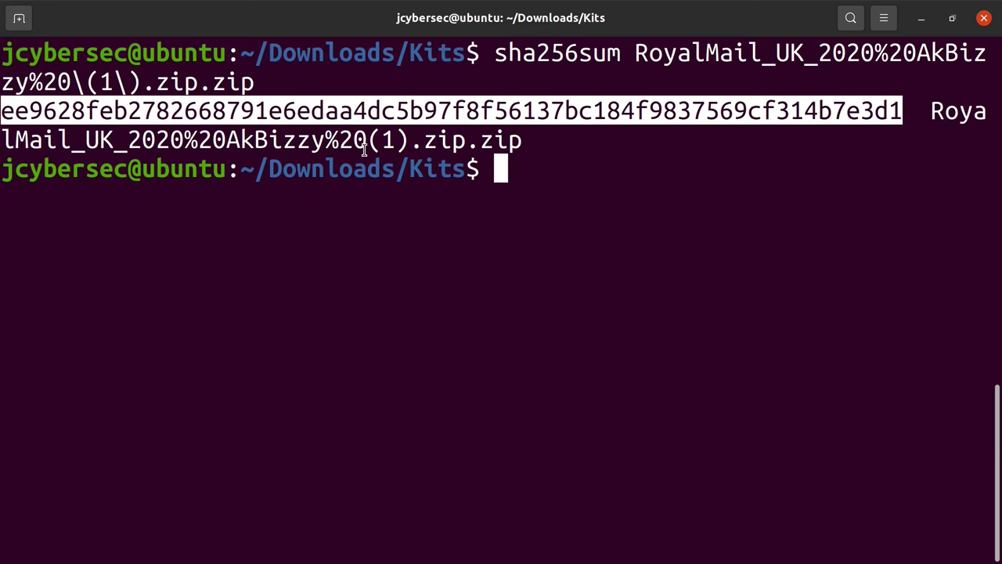
Paste the hash into B2 under Kit hash with wrapped text, and start entering express.php in C2.
{"action": "key", "text": "alt+Tab"}
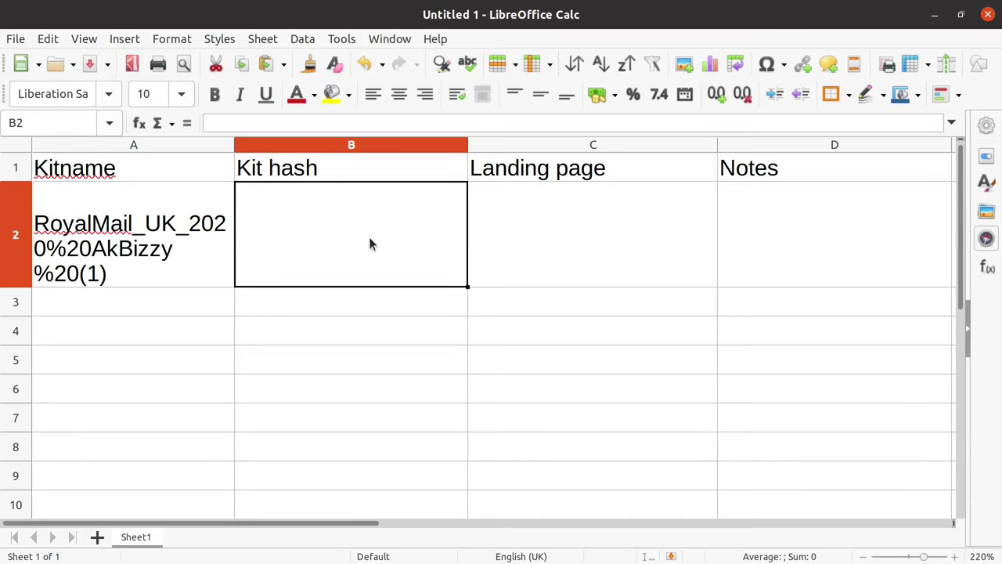
{"action": "key", "text": "ctrl+v"}
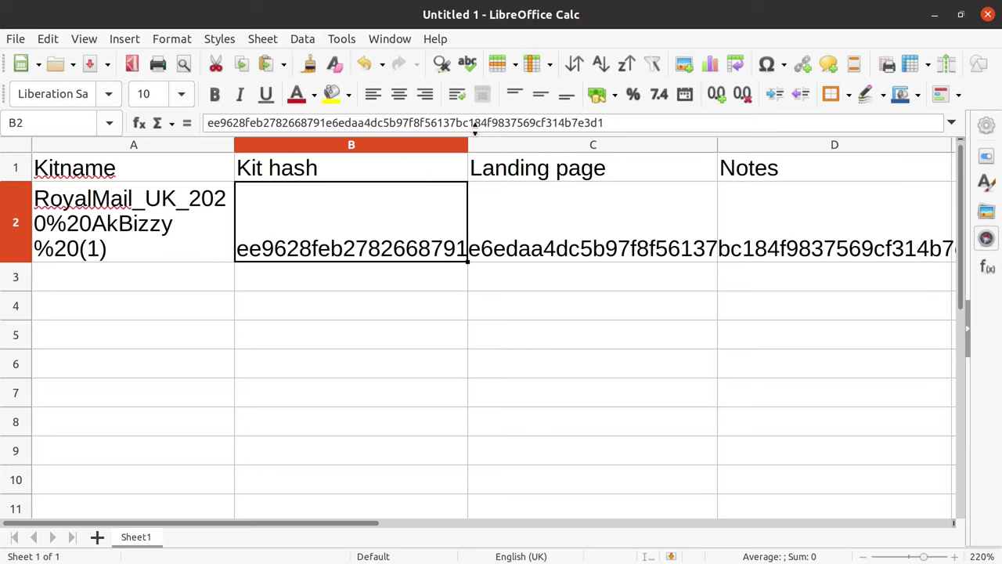
{"action": "left_click", "coordinate": [459, 97]}
{"action": "left_click", "coordinate": [521, 231]}
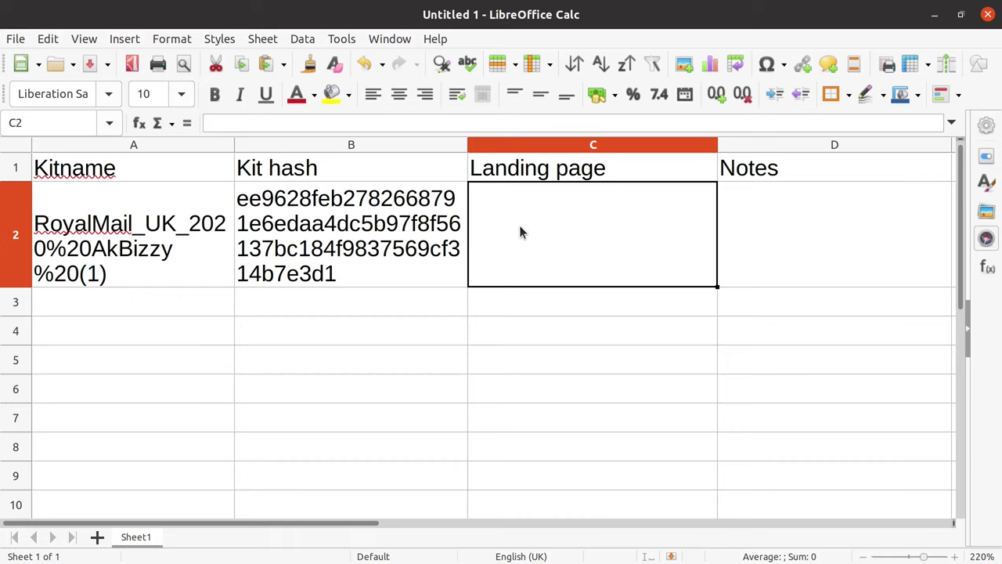
{"action": "type", "text": "expre"}
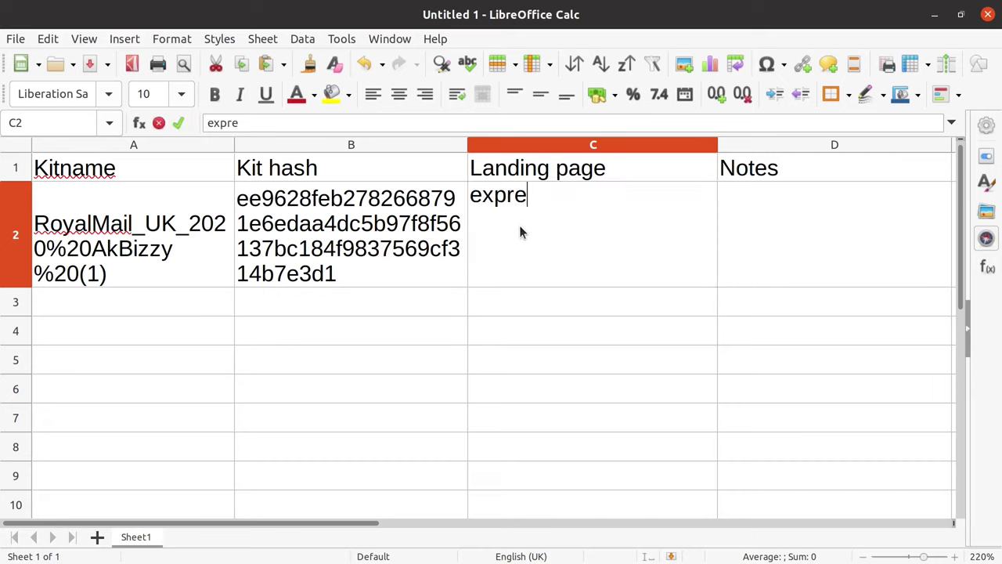
{"action": "type", "text": "ss.php"}
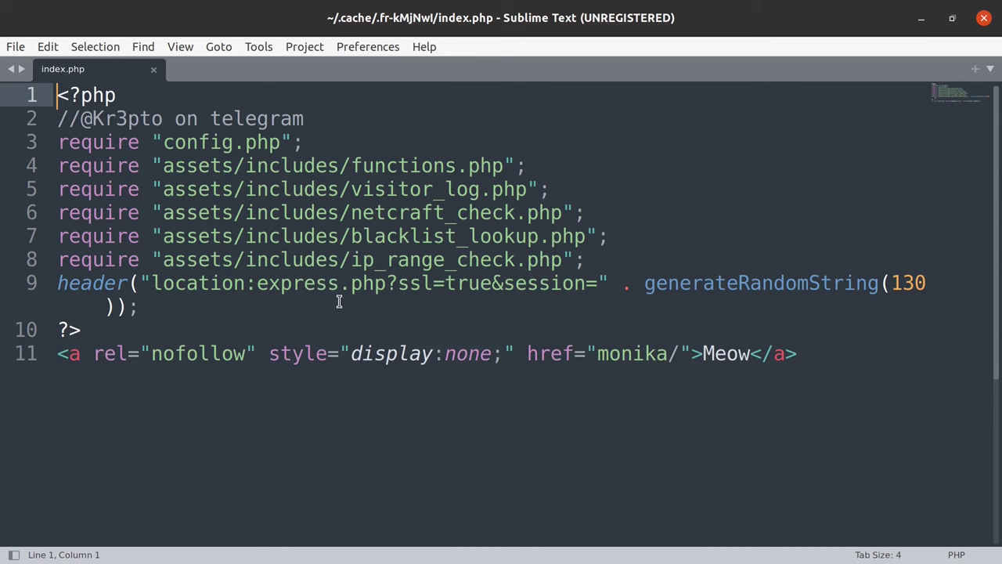
Copy the query string after express.php from the redirect header on line 9 of index.php.
{"action": "double_click", "coordinate": [100, 287]}
{"action": "triple_click", "coordinate": [100, 286]}
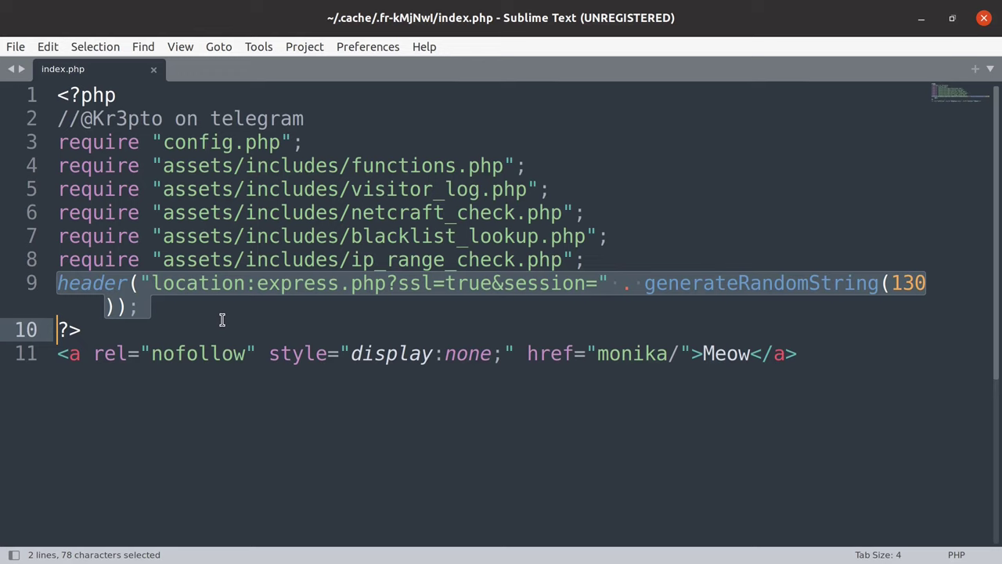
{"action": "left_click_drag", "start_coordinate": [386, 283], "coordinate": [116, 307]}
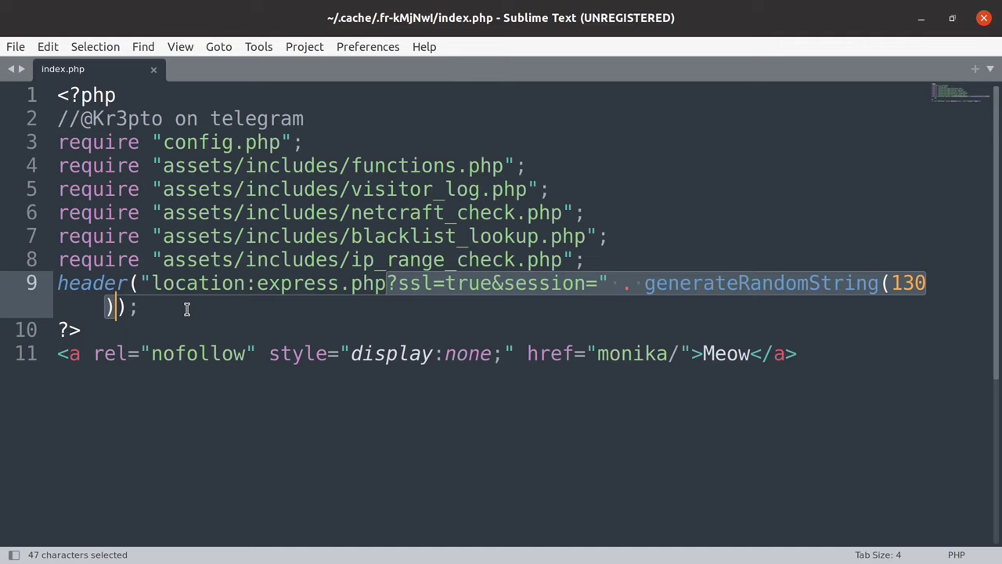
{"action": "key", "text": "ctrl+c"}
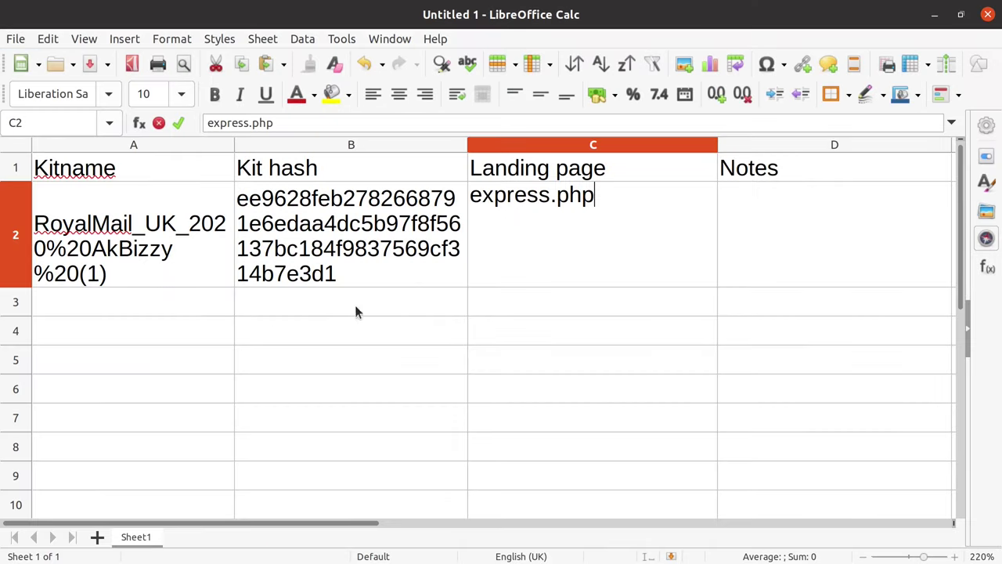
Complete the C2 landing page with the pasted express.php query string and wrap its text.
{"action": "key", "text": "ctrl+v"}
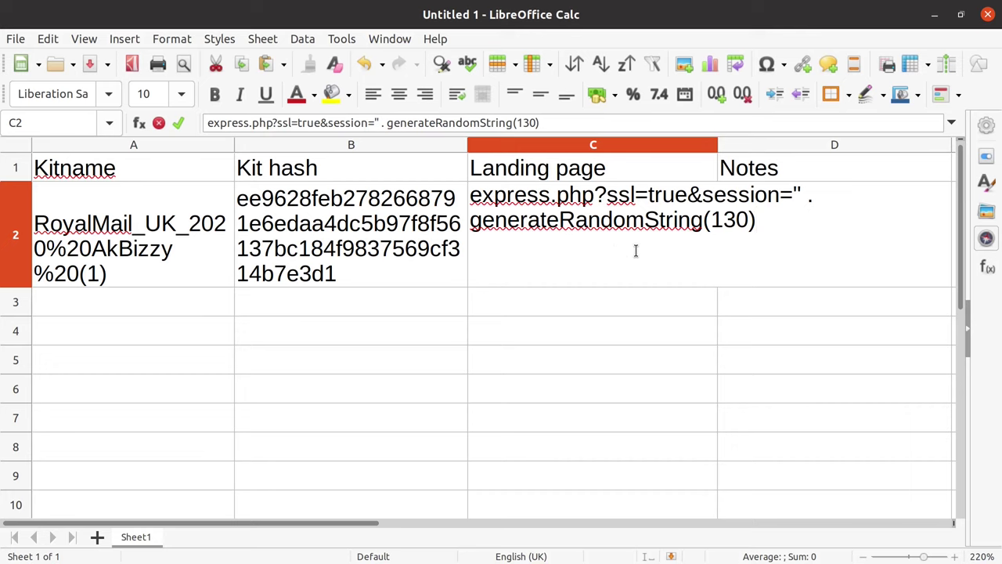
{"action": "left_click", "coordinate": [599, 304]}
{"action": "left_click", "coordinate": [618, 274]}
{"action": "left_click", "coordinate": [458, 95]}
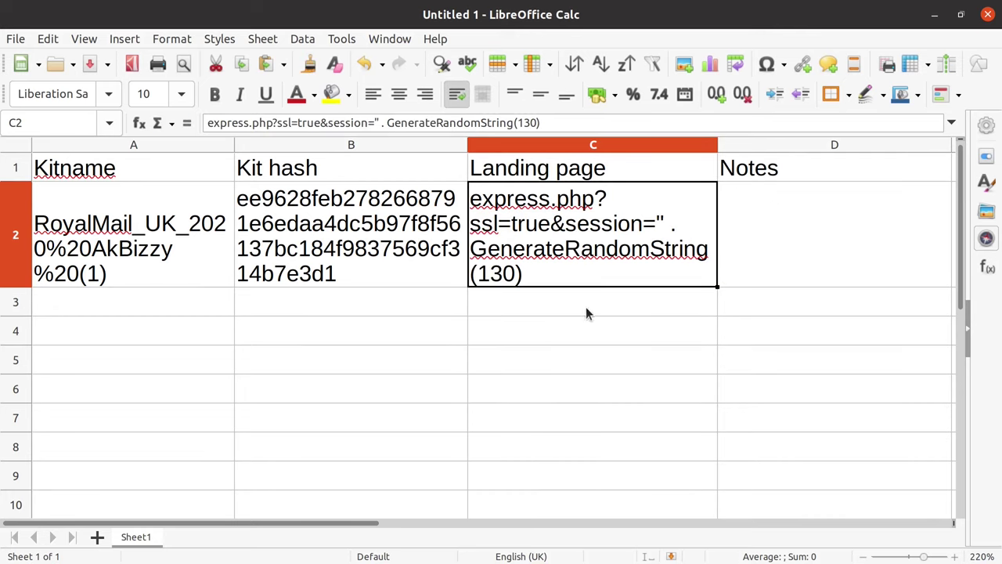
Copy the telegram contact comment from index.php line 2 into Notes cell D2, wrapped.
{"action": "left_click", "coordinate": [741, 242]}
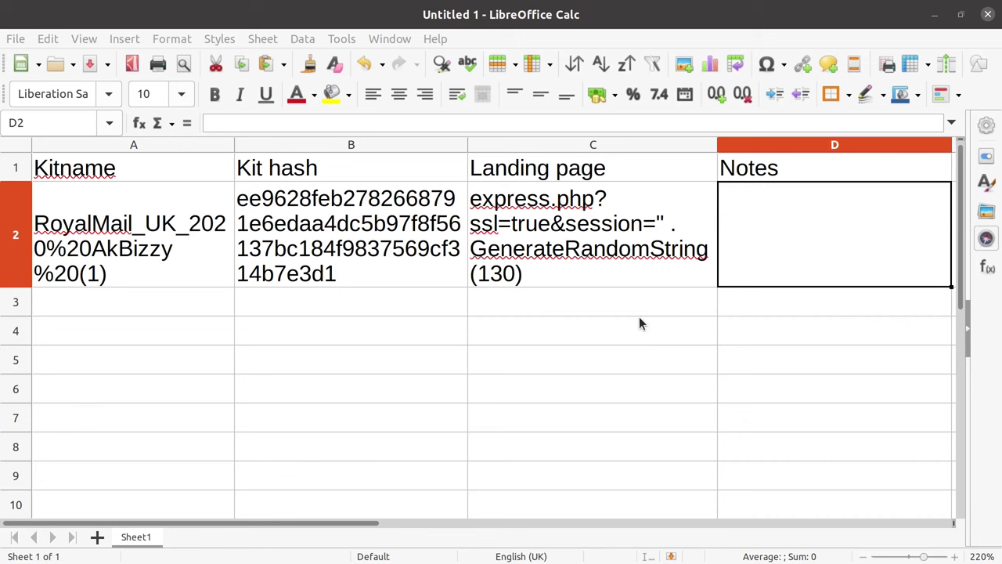
{"action": "key", "text": "alt+Tab"}
{"action": "left_click", "coordinate": [271, 118]}
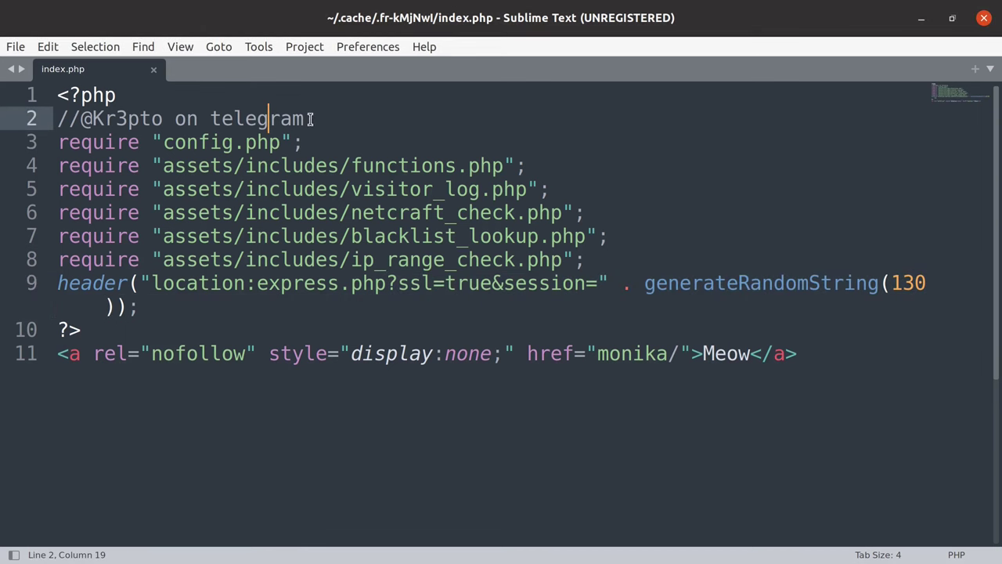
{"action": "key", "text": "ctrl+c"}
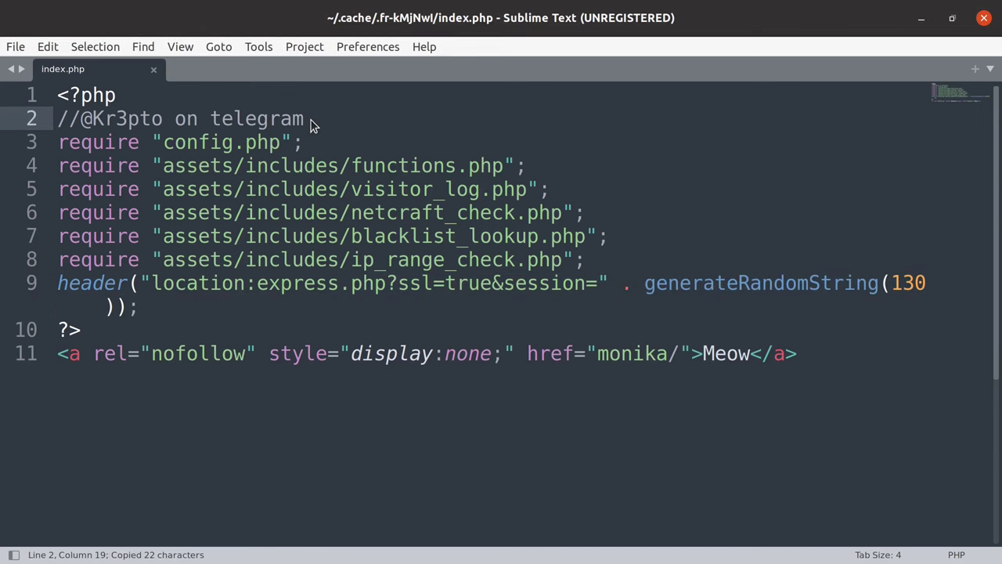
{"action": "key", "text": "alt+Tab"}
{"action": "key", "text": "ctrl+v"}
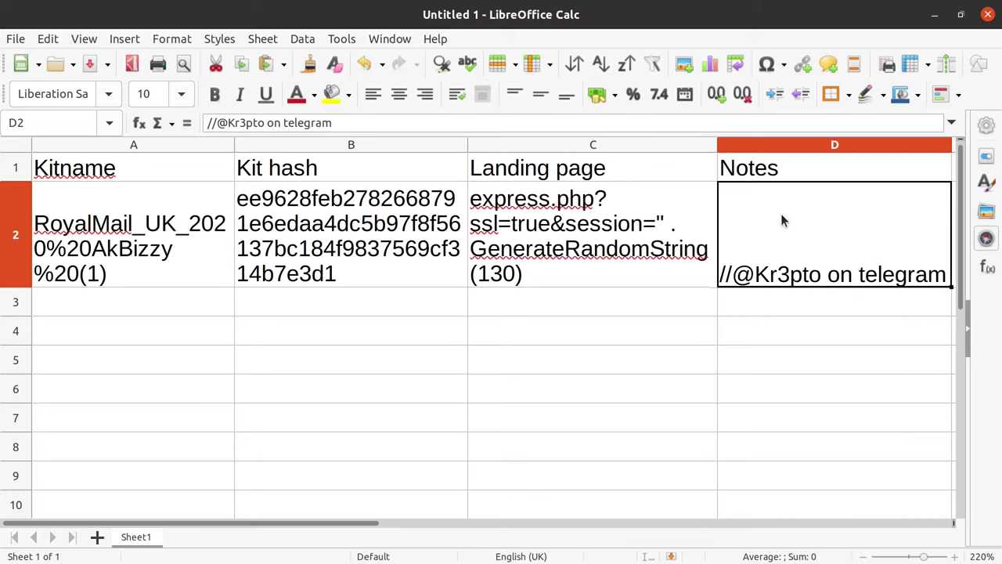
{"action": "left_click", "coordinate": [453, 101]}
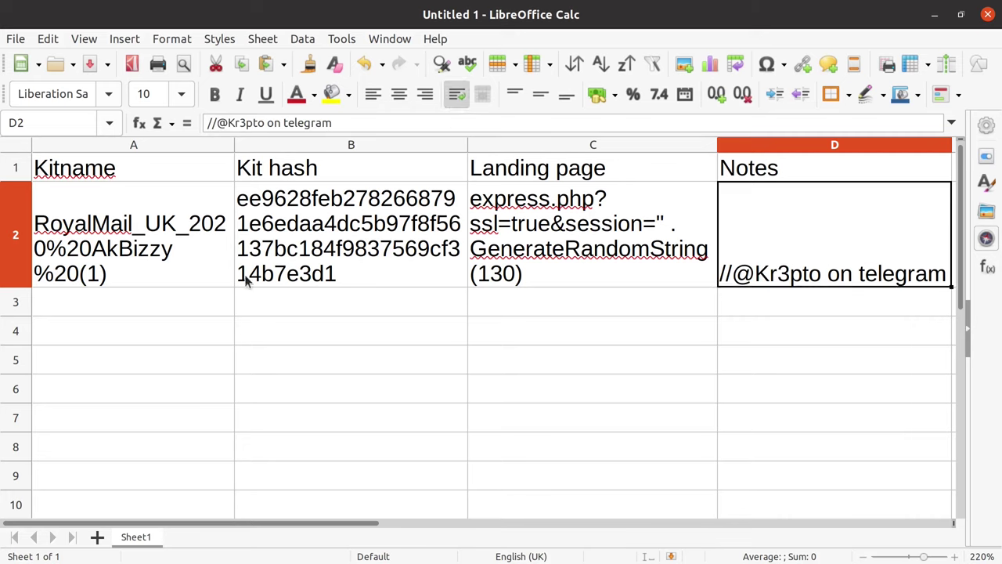
{"action": "left_click", "coordinate": [129, 301]}
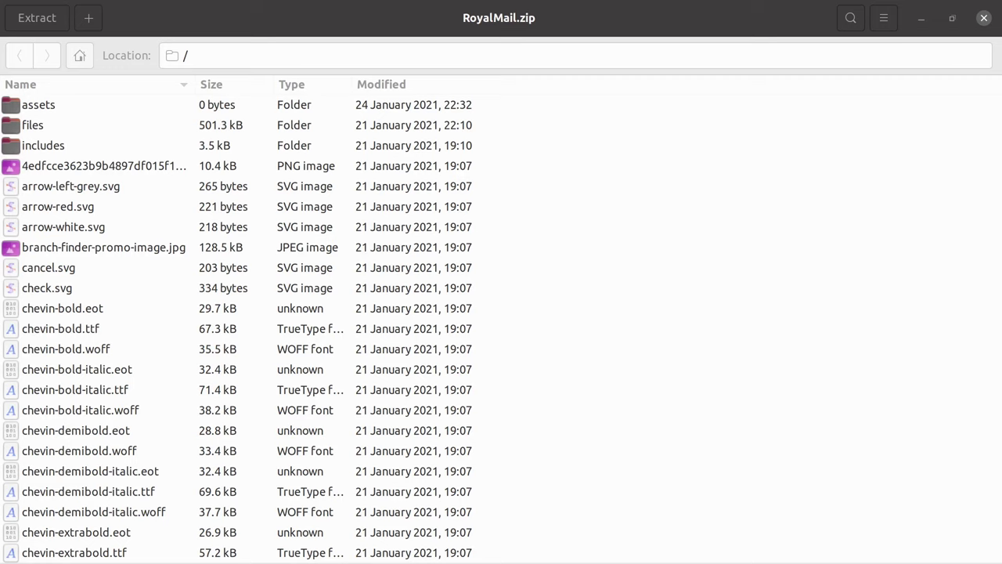
Browse the archive's assets folder and its logs subfolder, then return to the top level.
{"action": "left_click", "coordinate": [545, 287]}
{"action": "double_click", "coordinate": [107, 106]}
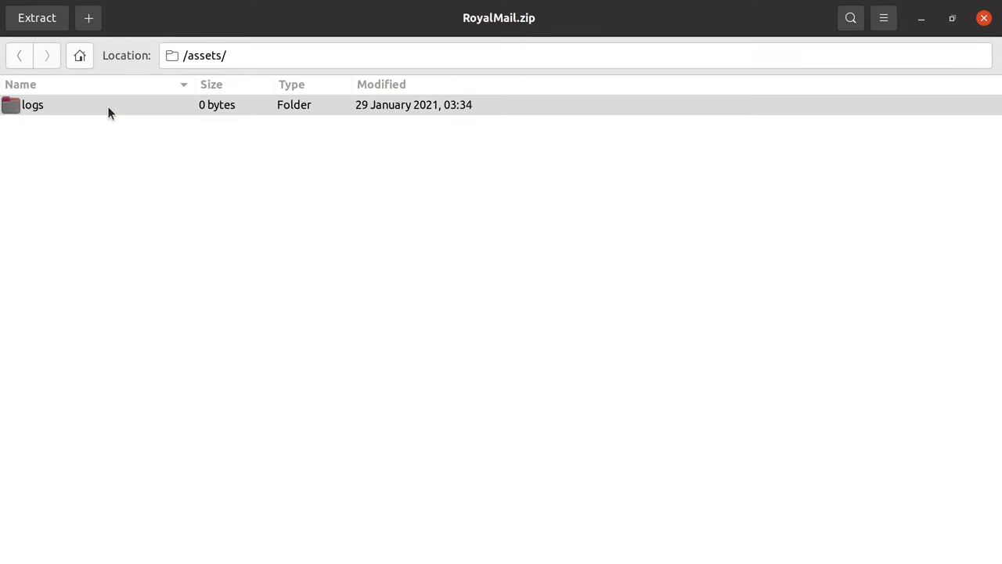
{"action": "left_click", "coordinate": [107, 106]}
{"action": "double_click", "coordinate": [107, 105]}
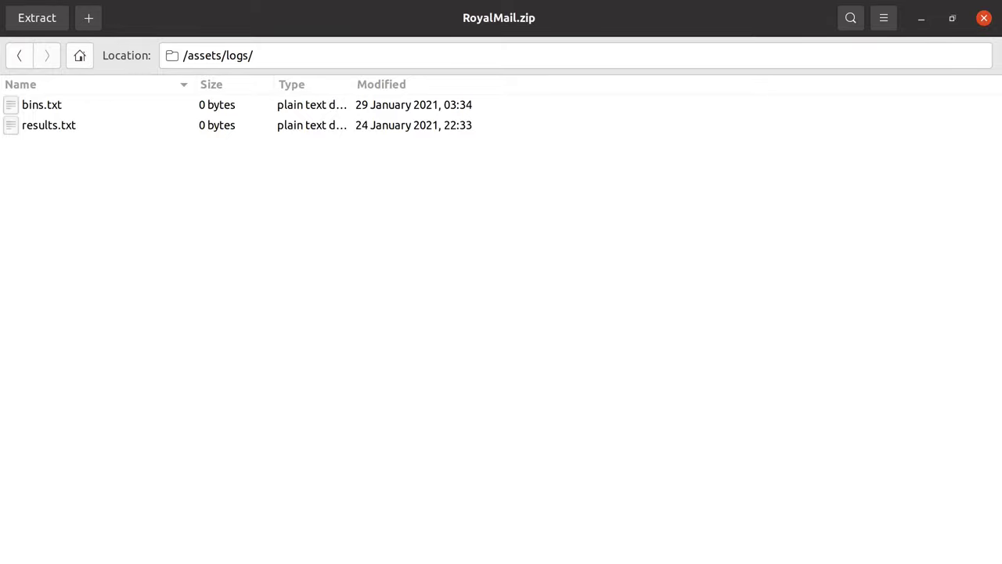
{"action": "left_click", "coordinate": [17, 58]}
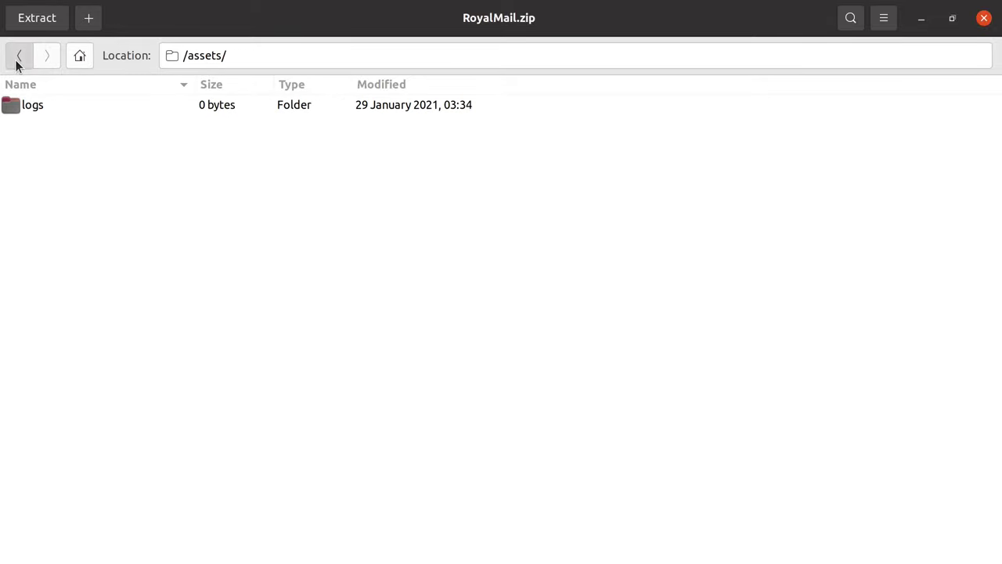
{"action": "left_click", "coordinate": [17, 56]}
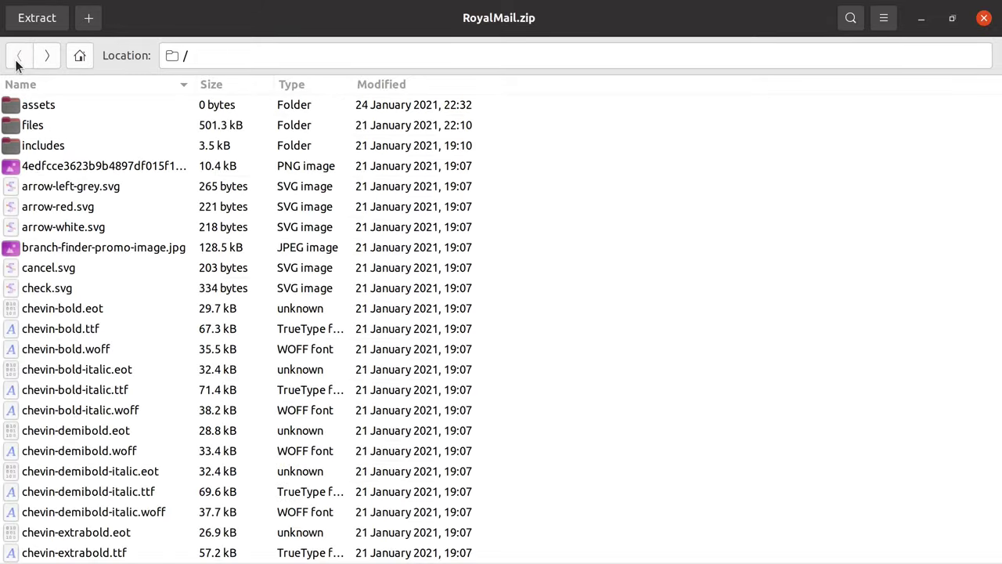
Look through files/img and files/js, then go into includes and select my_email.php.
{"action": "double_click", "coordinate": [79, 127]}
{"action": "double_click", "coordinate": [75, 110]}
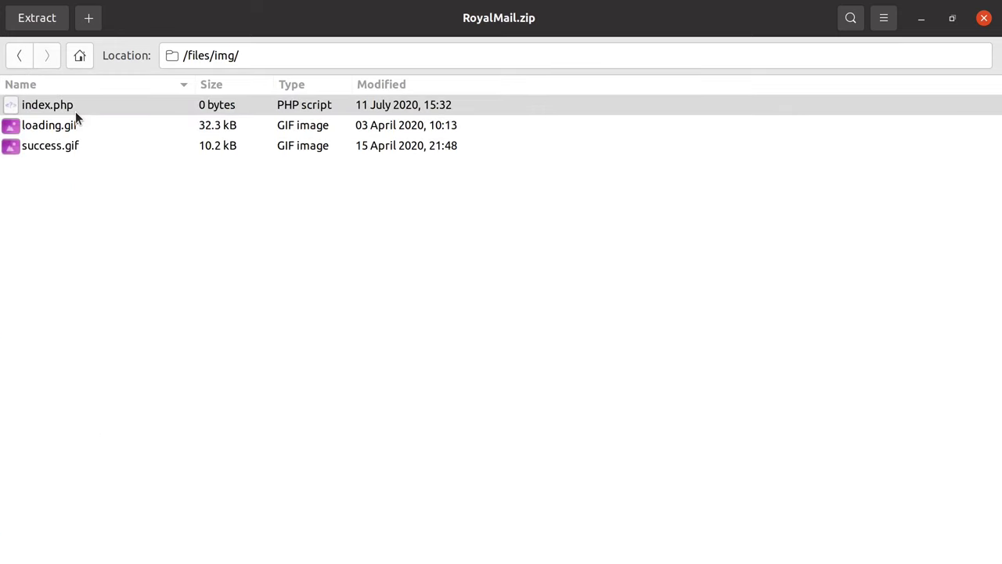
{"action": "left_click", "coordinate": [17, 57]}
{"action": "double_click", "coordinate": [63, 123]}
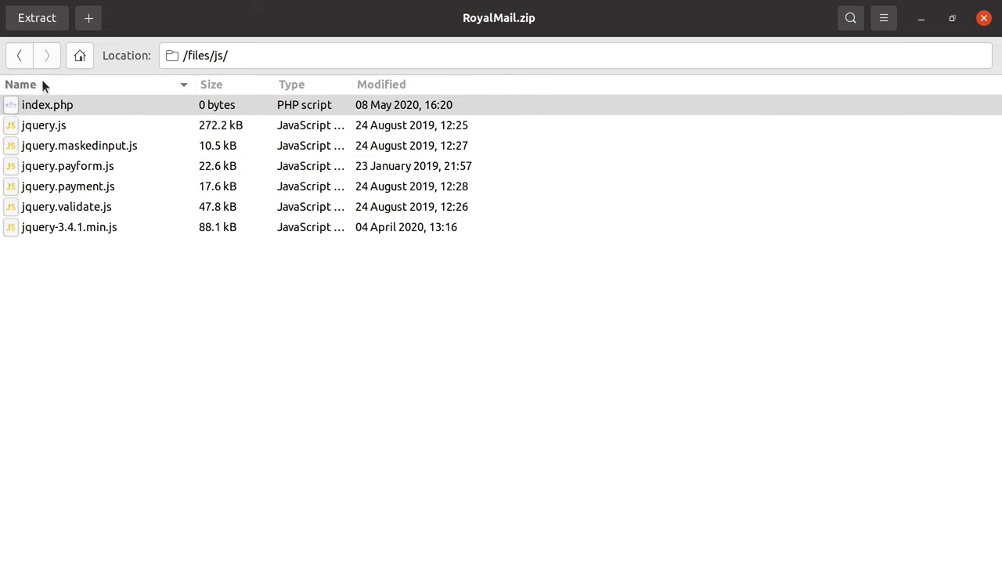
{"action": "left_click", "coordinate": [20, 58]}
{"action": "left_click", "coordinate": [90, 147]}
{"action": "double_click", "coordinate": [90, 147]}
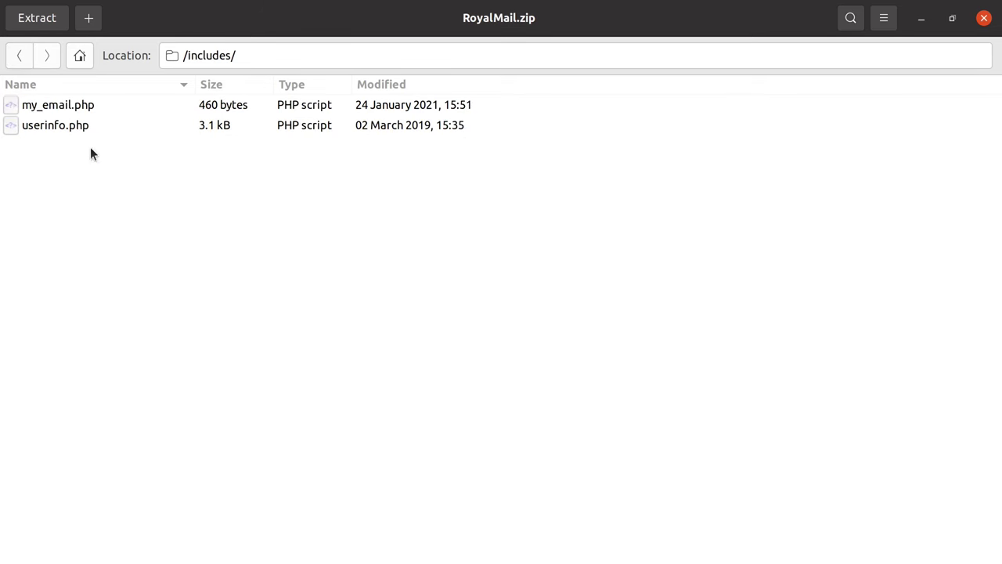
{"action": "left_click", "coordinate": [112, 105]}
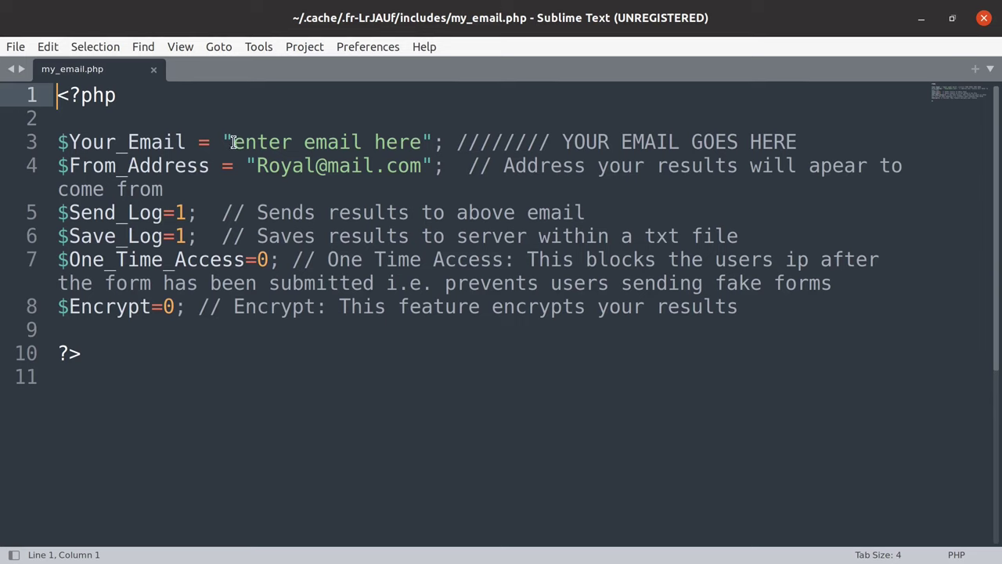
Review my_email.php's placeholder recipient and Send_Log, Save_Log, One_Time_Access, Encrypt flags, then minimize the editor.
{"action": "left_click_drag", "start_coordinate": [232, 142], "coordinate": [423, 139]}
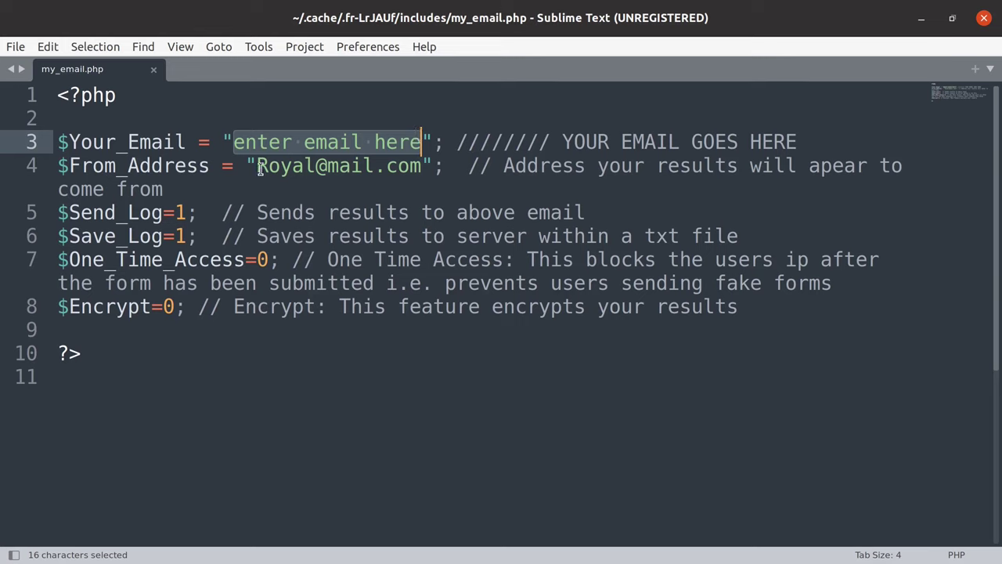
{"action": "left_click", "coordinate": [173, 213]}
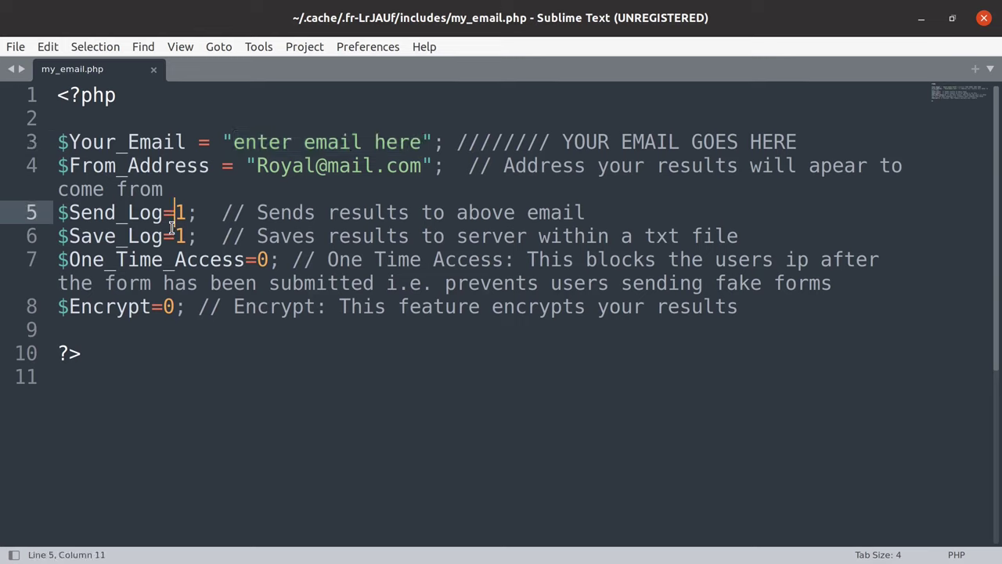
{"action": "left_click", "coordinate": [173, 235]}
{"action": "left_click", "coordinate": [256, 259]}
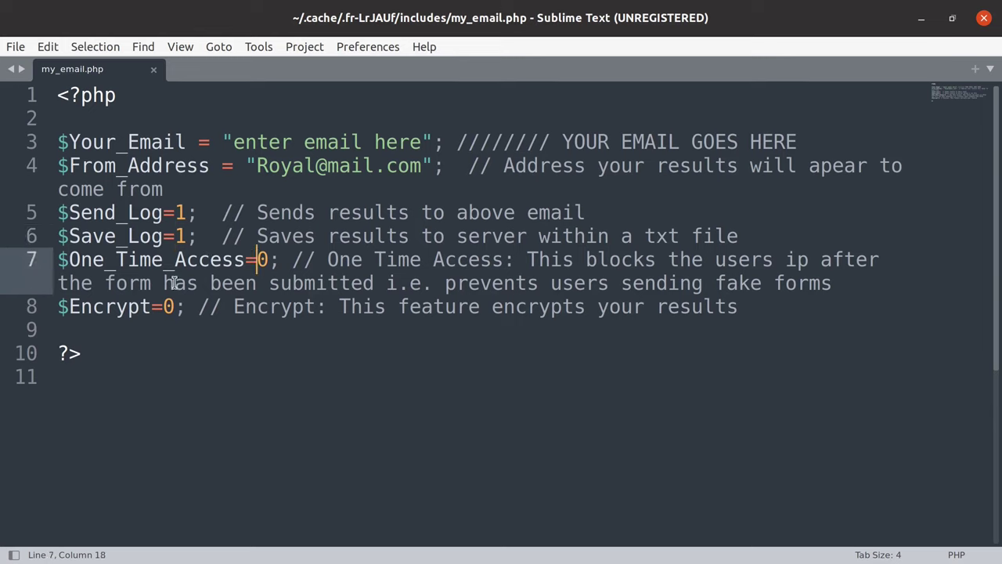
{"action": "left_click", "coordinate": [163, 306]}
{"action": "left_click", "coordinate": [161, 329]}
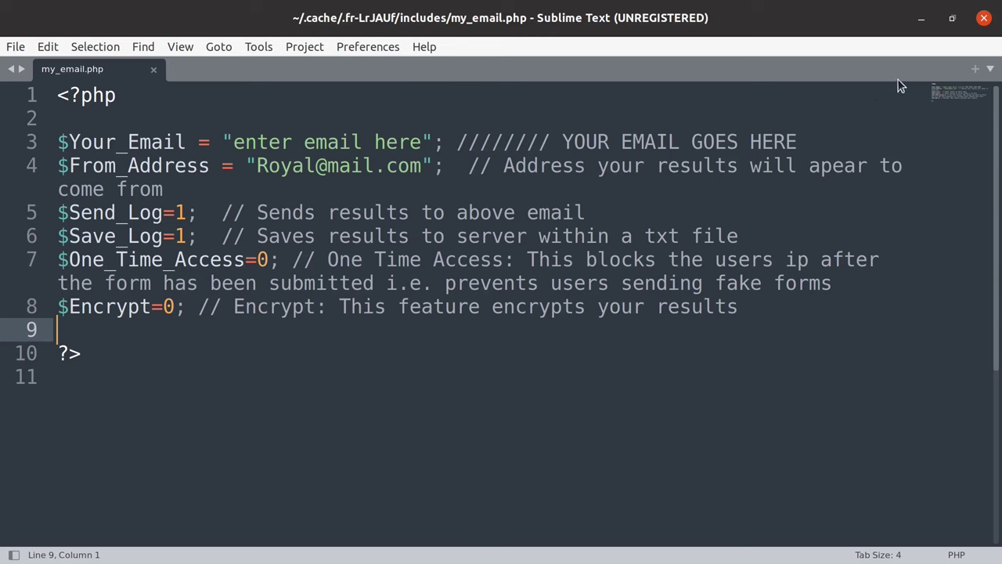
{"action": "left_click", "coordinate": [920, 17]}
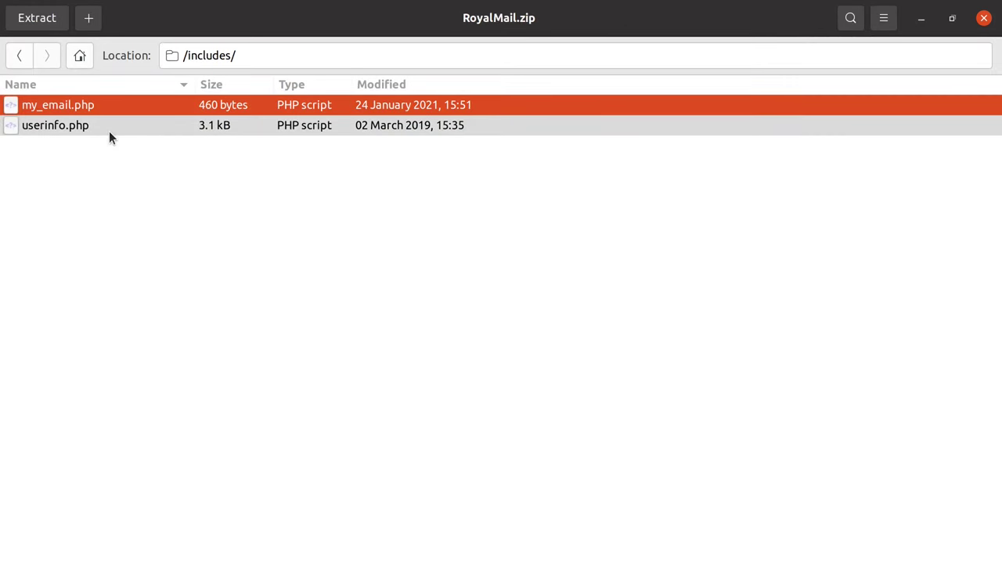
Open userinfo.php and scroll its OS list down to the Windows 10 entry on line 12.
{"action": "double_click", "coordinate": [108, 131]}
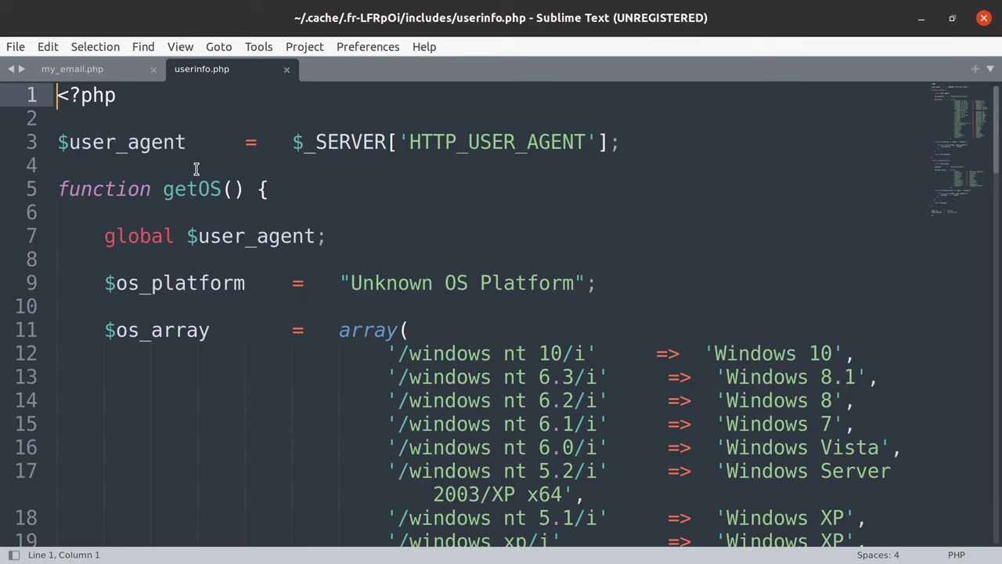
{"action": "scroll", "coordinate": [954, 117], "scroll_direction": "down", "scroll_amount": 2}
{"action": "scroll", "coordinate": [954, 114], "scroll_direction": "down", "scroll_amount": 1}
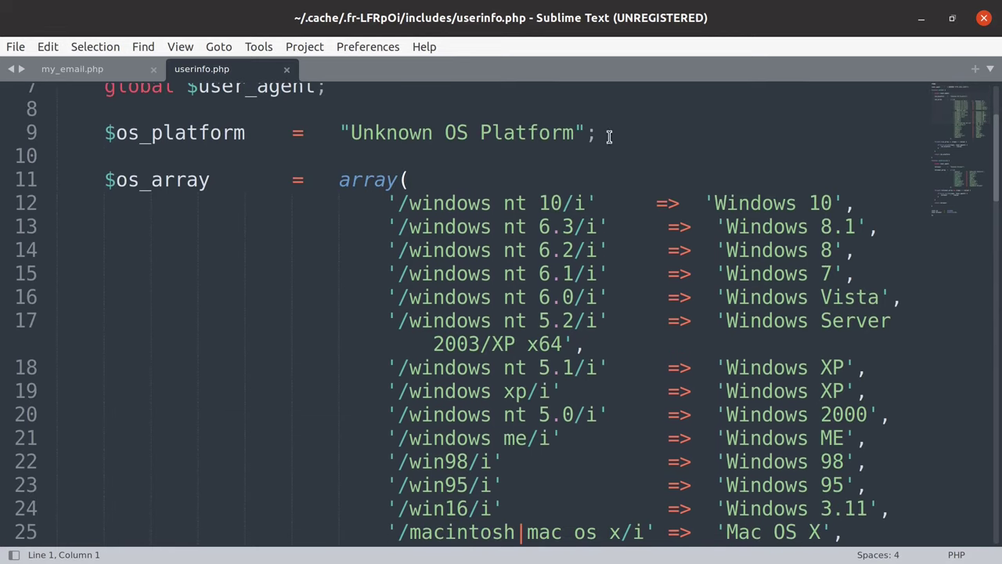
{"action": "scroll", "coordinate": [520, 144], "scroll_direction": "down", "scroll_amount": 2}
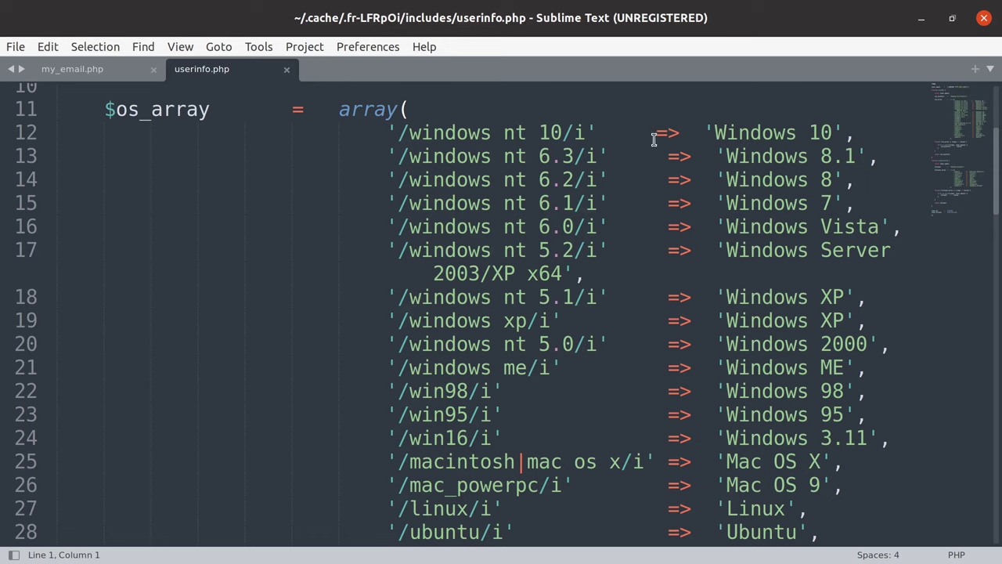
{"action": "left_click", "coordinate": [712, 131]}
{"action": "left_click_drag", "start_coordinate": [715, 131], "coordinate": [833, 131]}
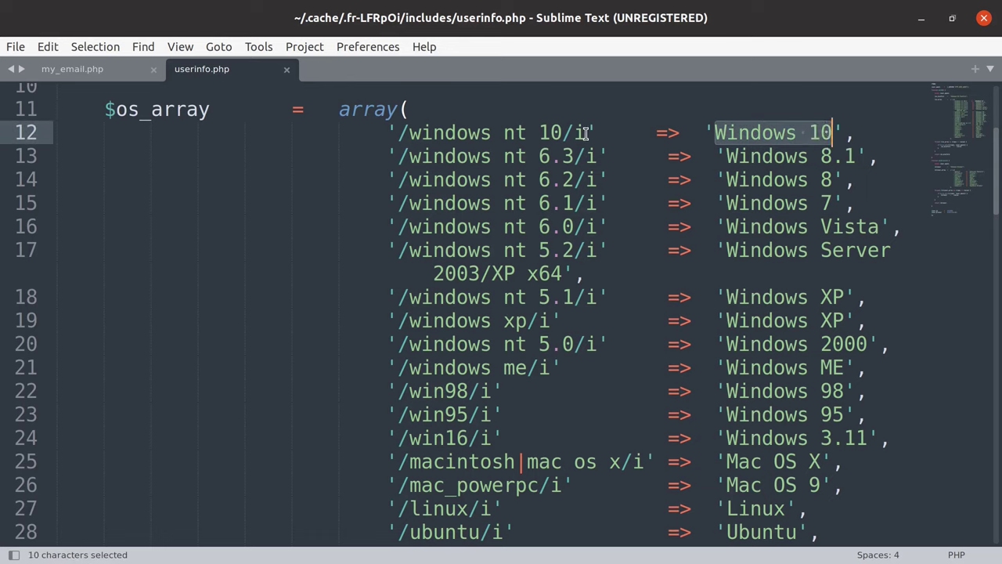
{"action": "left_click", "coordinate": [384, 135]}
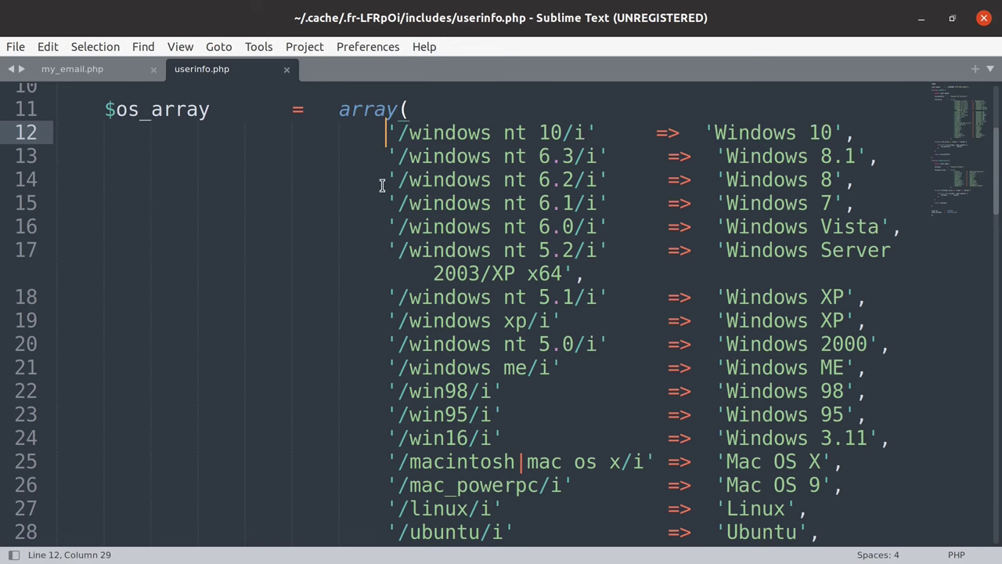
Scroll through the rest of userinfo.php's OS and browser detection lists.
{"action": "scroll", "coordinate": [382, 182], "scroll_direction": "down", "scroll_amount": 3}
{"action": "scroll", "coordinate": [382, 182], "scroll_direction": "down", "scroll_amount": 3}
{"action": "scroll", "coordinate": [382, 183], "scroll_direction": "down", "scroll_amount": 1}
{"action": "scroll", "coordinate": [382, 186], "scroll_direction": "down", "scroll_amount": 2}
{"action": "scroll", "coordinate": [377, 192], "scroll_direction": "down", "scroll_amount": 4}
{"action": "scroll", "coordinate": [377, 192], "scroll_direction": "down", "scroll_amount": 1}
{"action": "scroll", "coordinate": [380, 193], "scroll_direction": "down", "scroll_amount": 1}
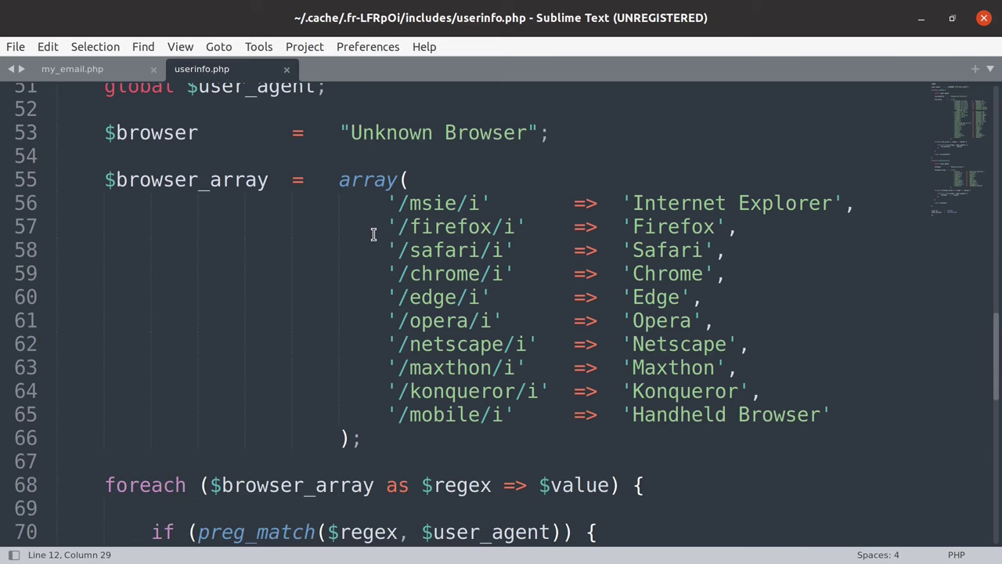
{"action": "scroll", "coordinate": [372, 248], "scroll_direction": "down", "scroll_amount": 1}
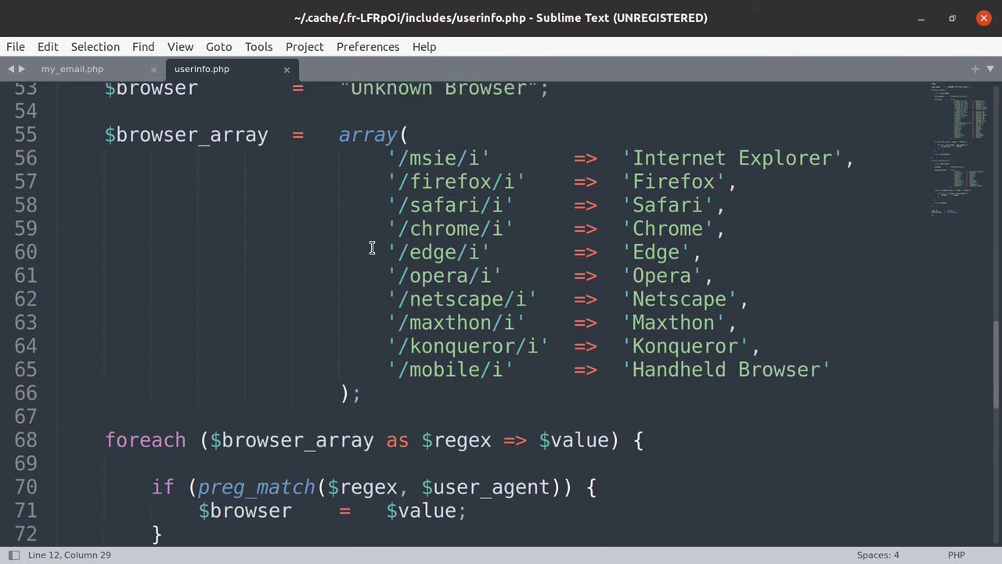
{"action": "scroll", "coordinate": [372, 249], "scroll_direction": "down", "scroll_amount": 3}
{"action": "scroll", "coordinate": [372, 249], "scroll_direction": "down", "scroll_amount": 3}
{"action": "scroll", "coordinate": [372, 249], "scroll_direction": "down", "scroll_amount": 2}
{"action": "scroll", "coordinate": [372, 249], "scroll_direction": "up", "scroll_amount": 4}
{"action": "scroll", "coordinate": [369, 240], "scroll_direction": "up", "scroll_amount": 10}
{"action": "scroll", "coordinate": [369, 240], "scroll_direction": "up", "scroll_amount": 8}
Return to RoyalMail.zip's top level and scan its file list down to index.php.
{"action": "scroll", "coordinate": [367, 239], "scroll_direction": "up", "scroll_amount": 3}
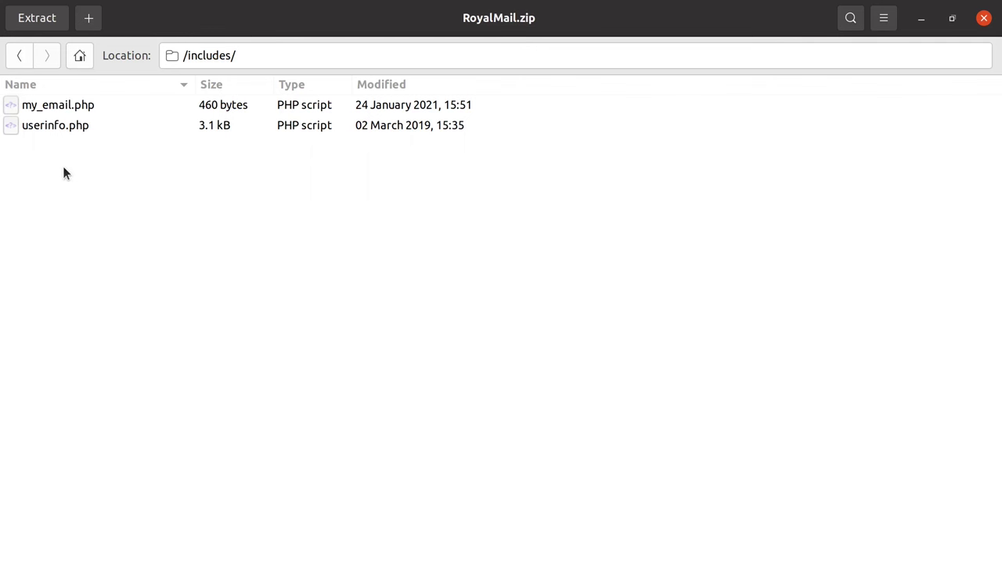
{"action": "left_click", "coordinate": [22, 64]}
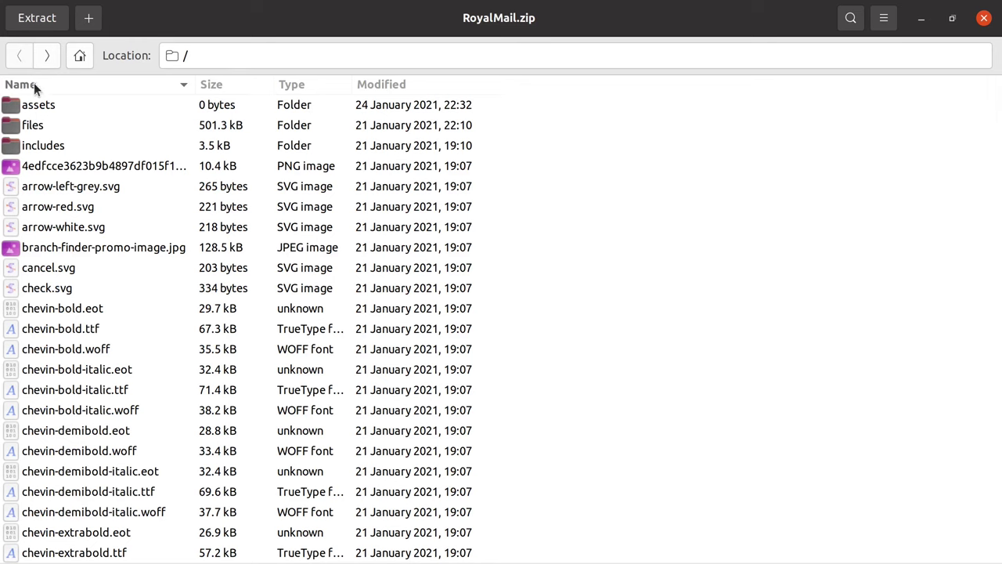
{"action": "scroll", "coordinate": [152, 276], "scroll_direction": "down", "scroll_amount": 1}
{"action": "scroll", "coordinate": [152, 279], "scroll_direction": "down", "scroll_amount": 4}
{"action": "scroll", "coordinate": [154, 278], "scroll_direction": "down", "scroll_amount": 10}
{"action": "scroll", "coordinate": [154, 279], "scroll_direction": "down", "scroll_amount": 9}
{"action": "scroll", "coordinate": [155, 279], "scroll_direction": "down", "scroll_amount": 6}
{"action": "scroll", "coordinate": [154, 274], "scroll_direction": "down", "scroll_amount": 6}
{"action": "scroll", "coordinate": [154, 274], "scroll_direction": "down", "scroll_amount": 8}
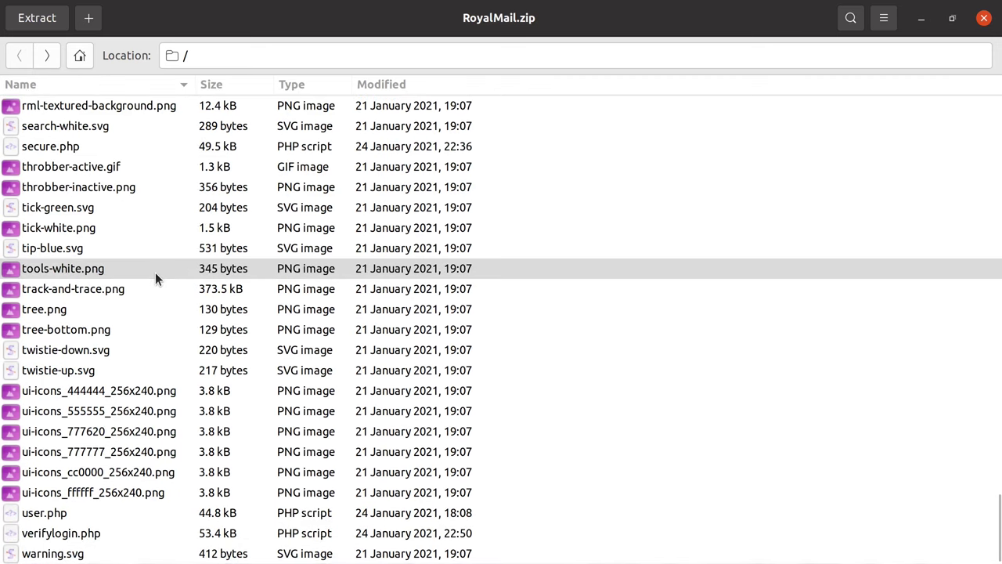
{"action": "scroll", "coordinate": [152, 270], "scroll_direction": "up", "scroll_amount": 5}
{"action": "scroll", "coordinate": [152, 270], "scroll_direction": "up", "scroll_amount": 3}
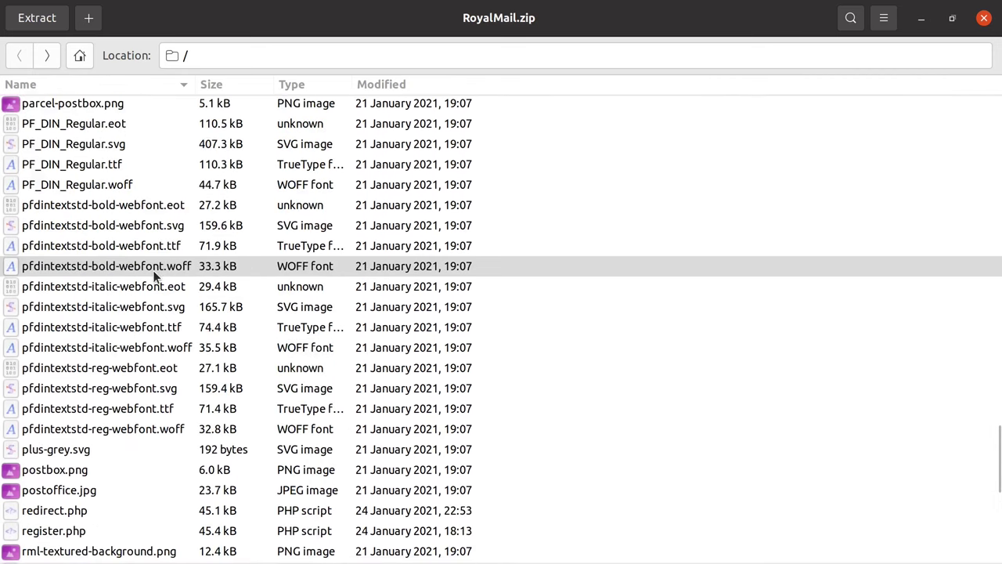
{"action": "scroll", "coordinate": [153, 270], "scroll_direction": "up", "scroll_amount": 2}
{"action": "scroll", "coordinate": [153, 270], "scroll_direction": "up", "scroll_amount": 3}
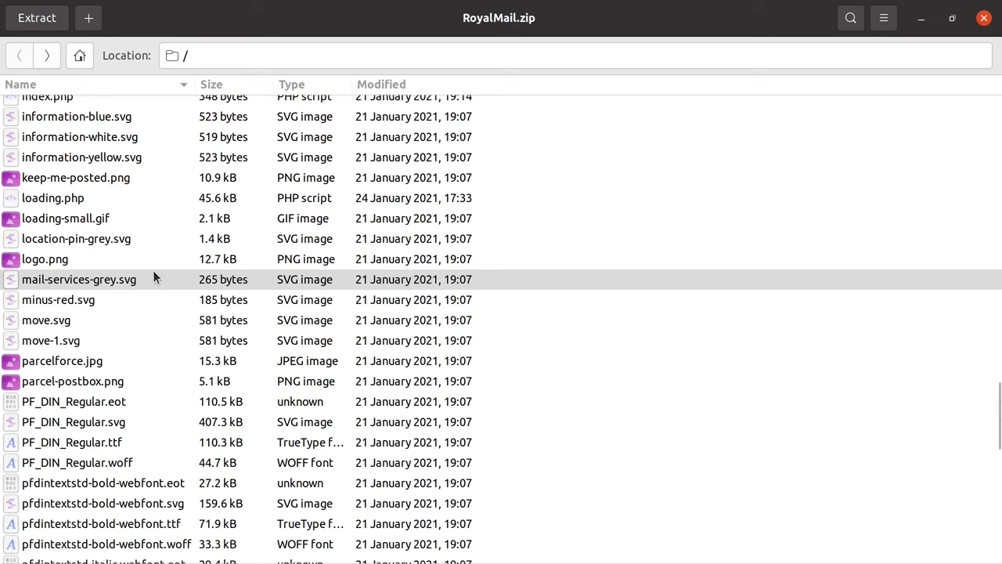
{"action": "scroll", "coordinate": [153, 270], "scroll_direction": "up", "scroll_amount": 3}
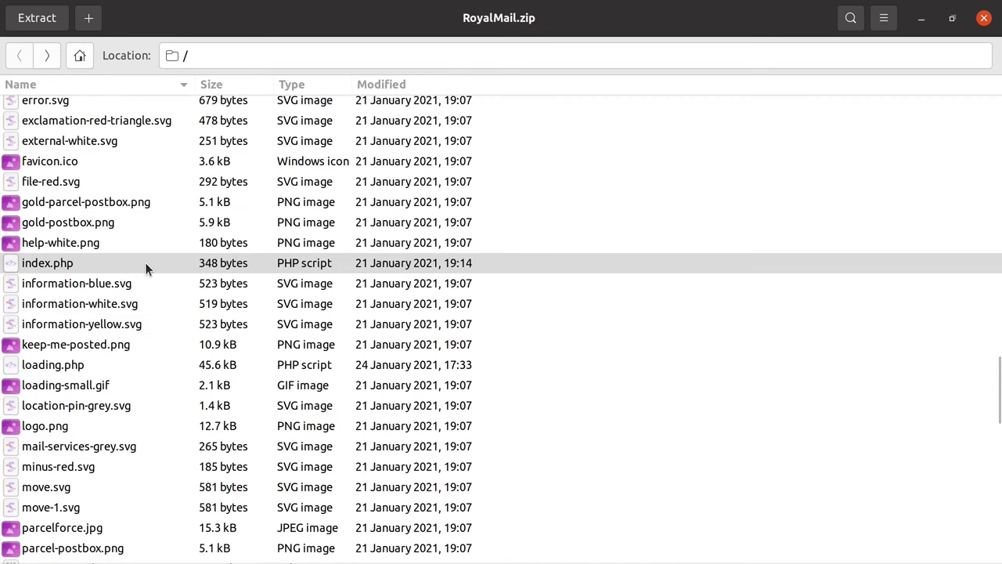
Open the root index.php and inspect its visitor IP capture, md5 hashing and session auth lines.
{"action": "double_click", "coordinate": [145, 262]}
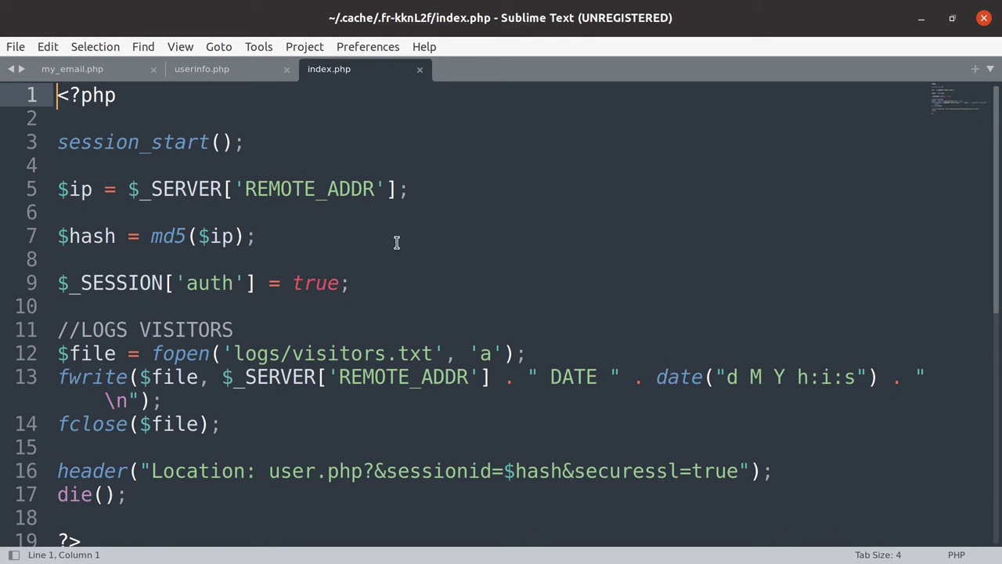
{"action": "left_click", "coordinate": [417, 193]}
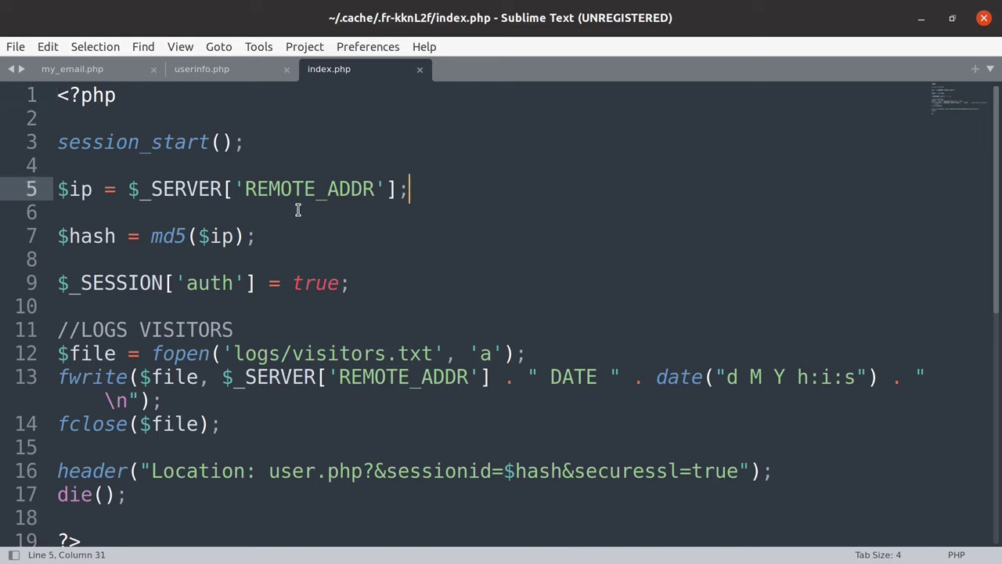
{"action": "left_click", "coordinate": [261, 238]}
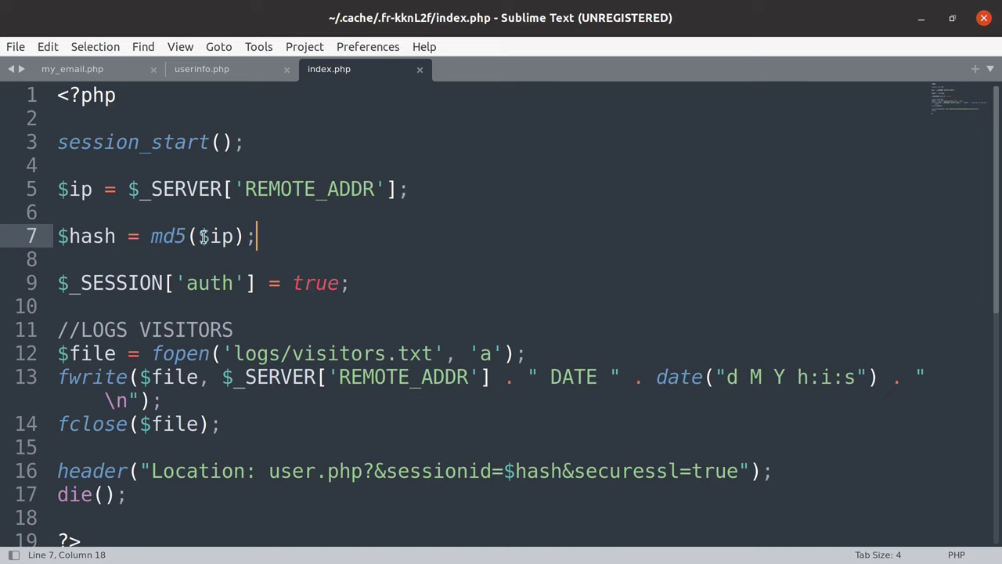
{"action": "double_click", "coordinate": [106, 238]}
{"action": "left_click", "coordinate": [151, 237]}
{"action": "left_click", "coordinate": [361, 283]}
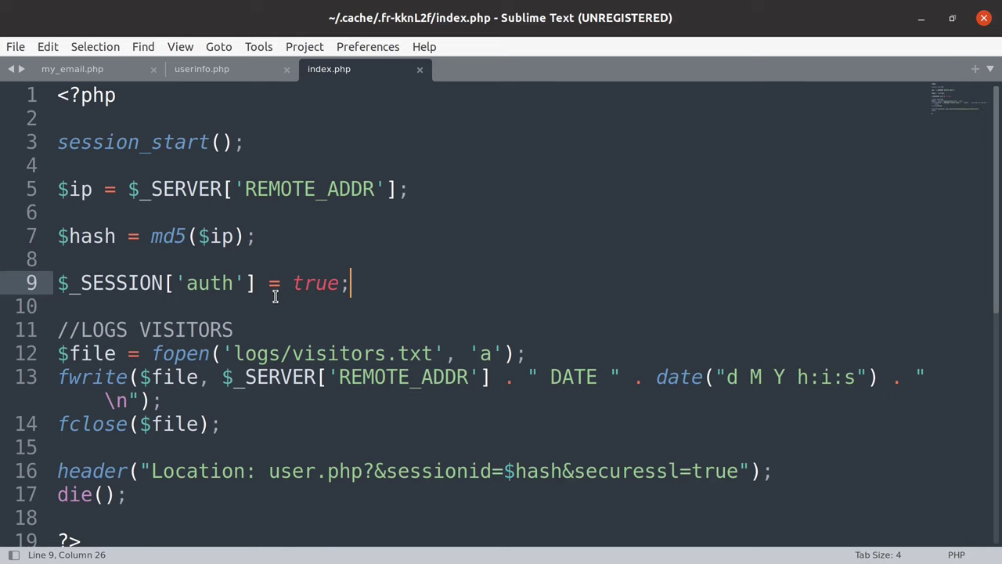
Mark the visitors log file path, the logged visitor address and DATE in the logging code.
{"action": "left_click_drag", "start_coordinate": [235, 353], "coordinate": [436, 358]}
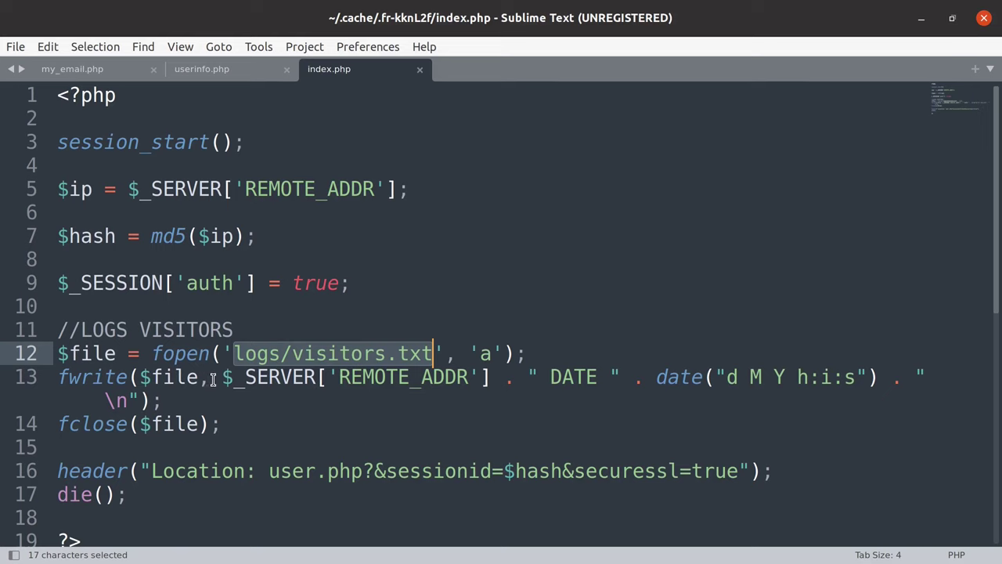
{"action": "left_click_drag", "start_coordinate": [223, 378], "coordinate": [491, 378]}
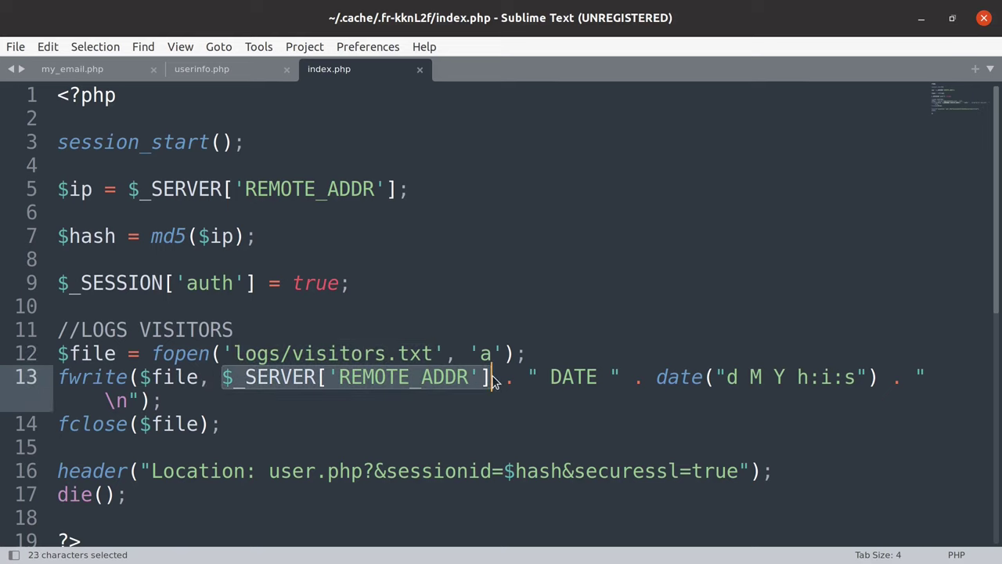
{"action": "left_click_drag", "start_coordinate": [550, 376], "coordinate": [598, 376]}
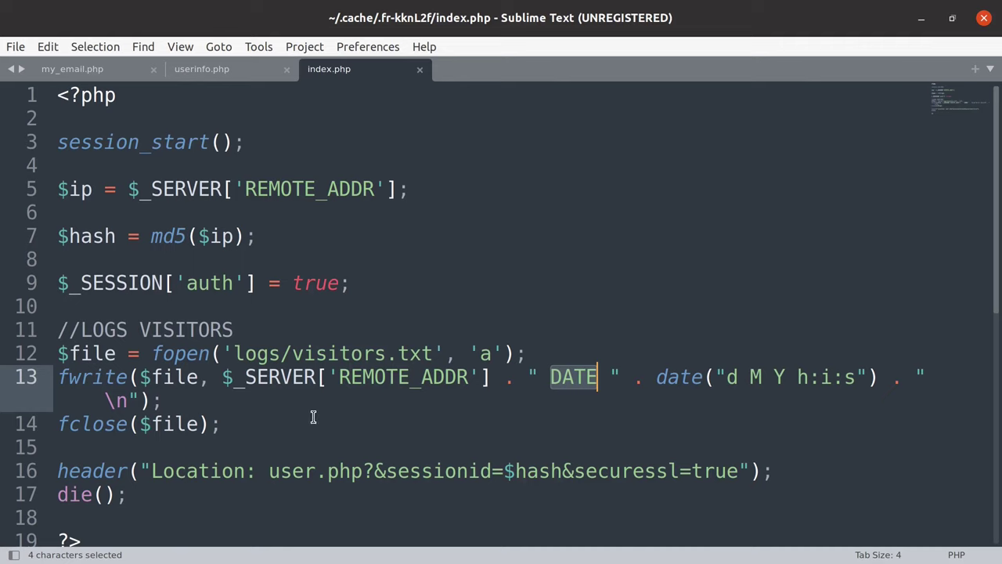
{"action": "double_click", "coordinate": [196, 424]}
{"action": "left_click", "coordinate": [193, 446]}
Examine the redirect's Location to user.php with its &sessionid= and &securessl=true parameters.
{"action": "double_click", "coordinate": [188, 470]}
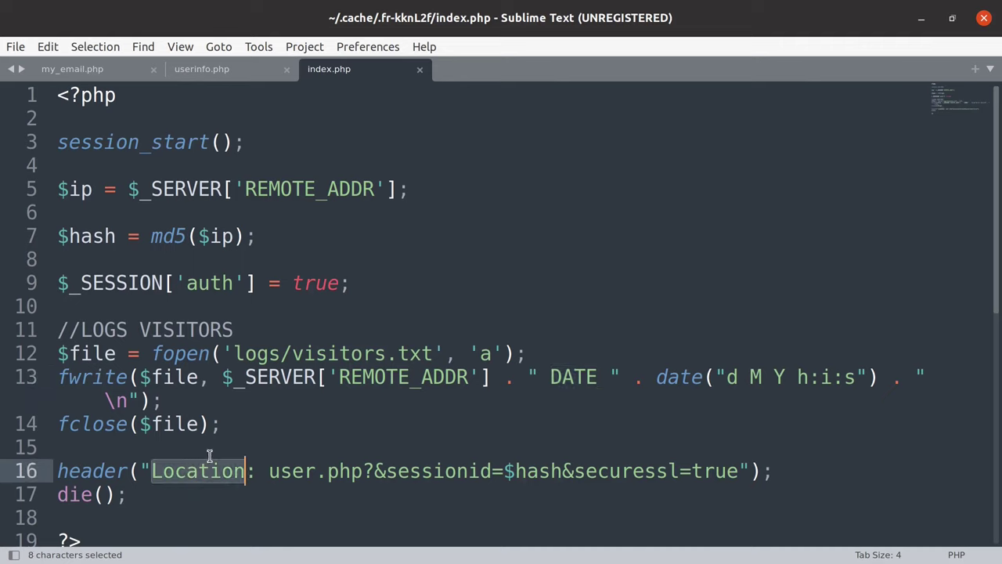
{"action": "left_click_drag", "start_coordinate": [269, 470], "coordinate": [364, 469]}
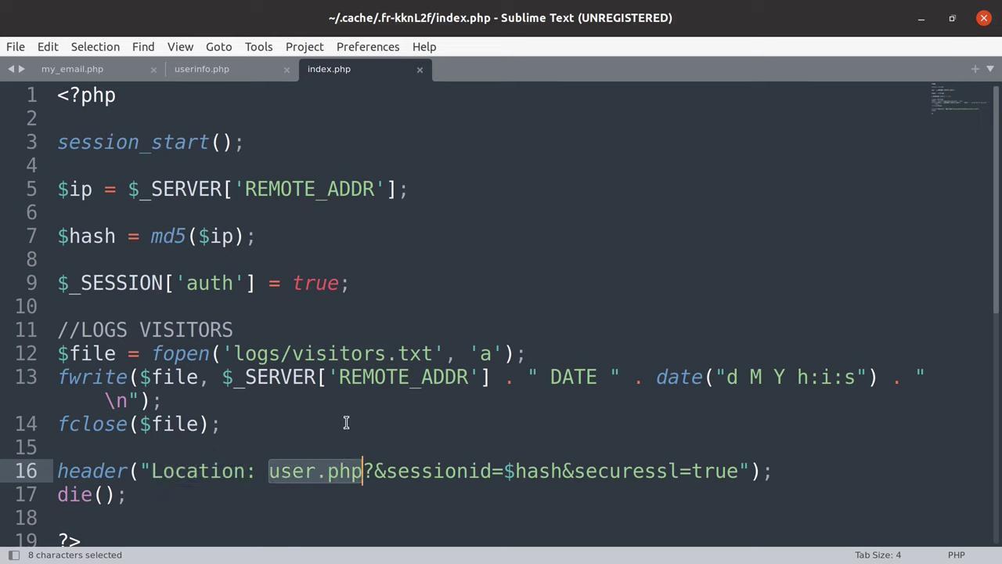
{"action": "left_click_drag", "start_coordinate": [374, 469], "coordinate": [562, 469]}
{"action": "left_click", "coordinate": [503, 470]}
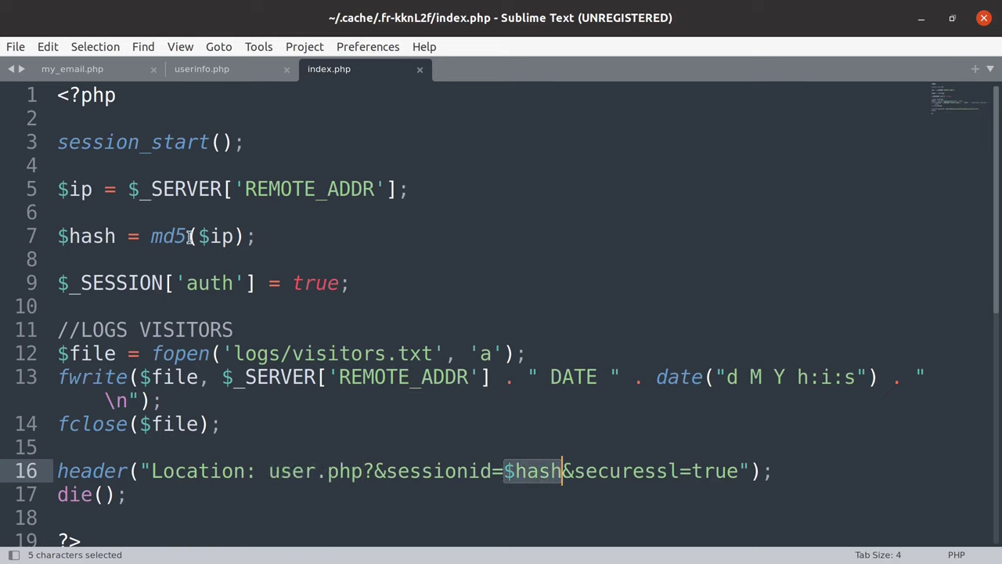
{"action": "left_click", "coordinate": [443, 419]}
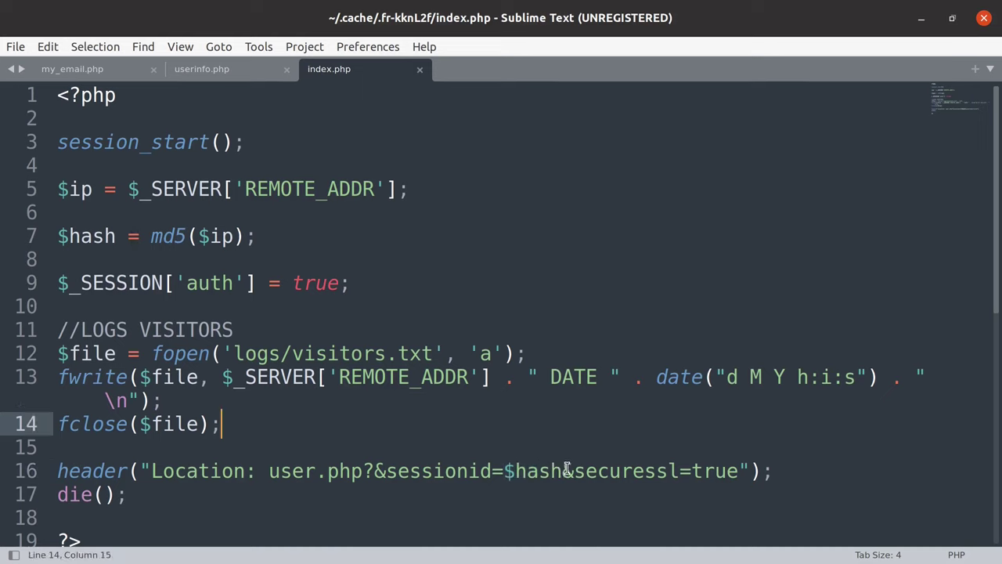
{"action": "left_click_drag", "start_coordinate": [562, 469], "coordinate": [739, 470]}
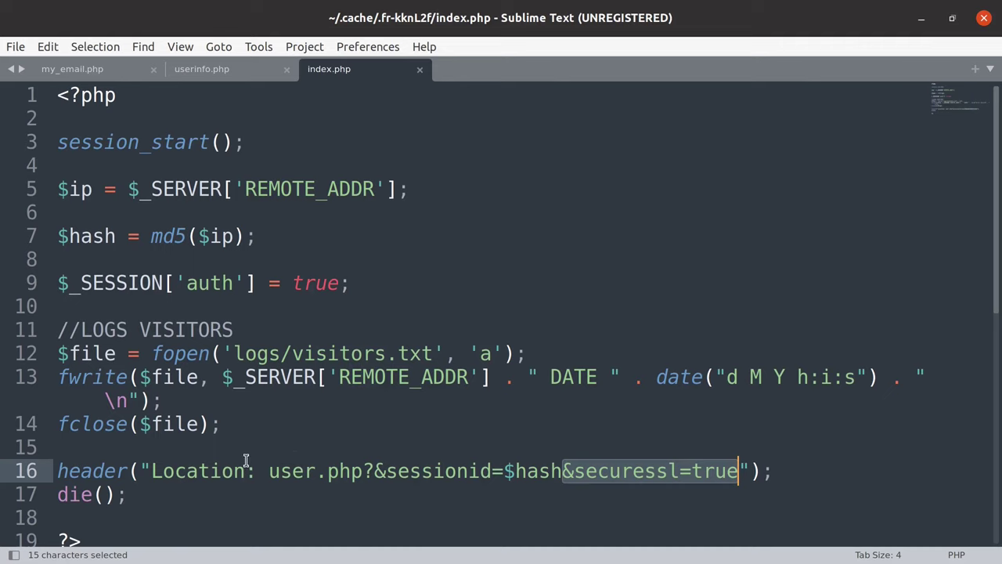
{"action": "left_click_drag", "start_coordinate": [266, 470], "coordinate": [375, 470]}
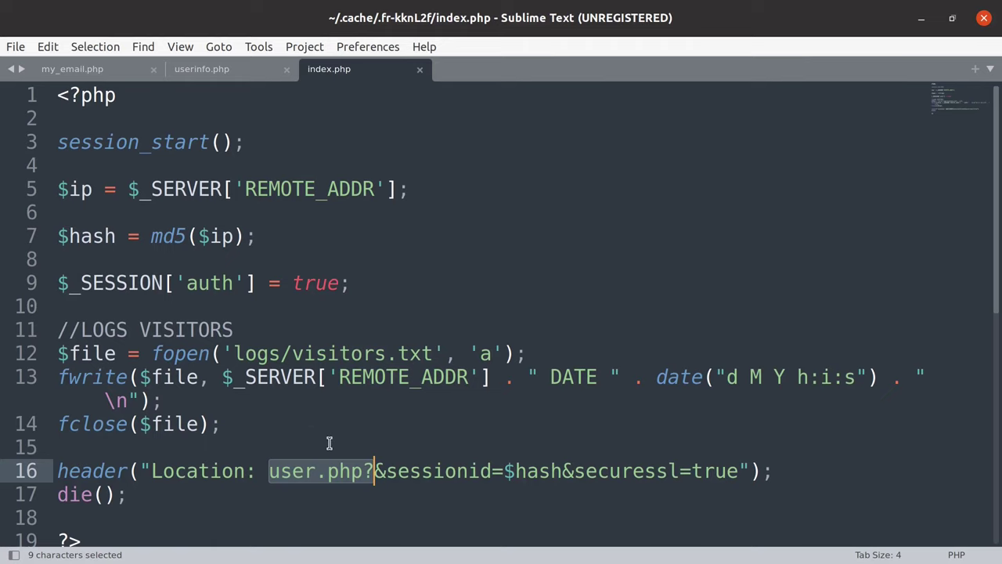
Re-check the REMOTE_ADDR capture and md5 hashing on lines 7–8.
{"action": "left_click", "coordinate": [329, 445]}
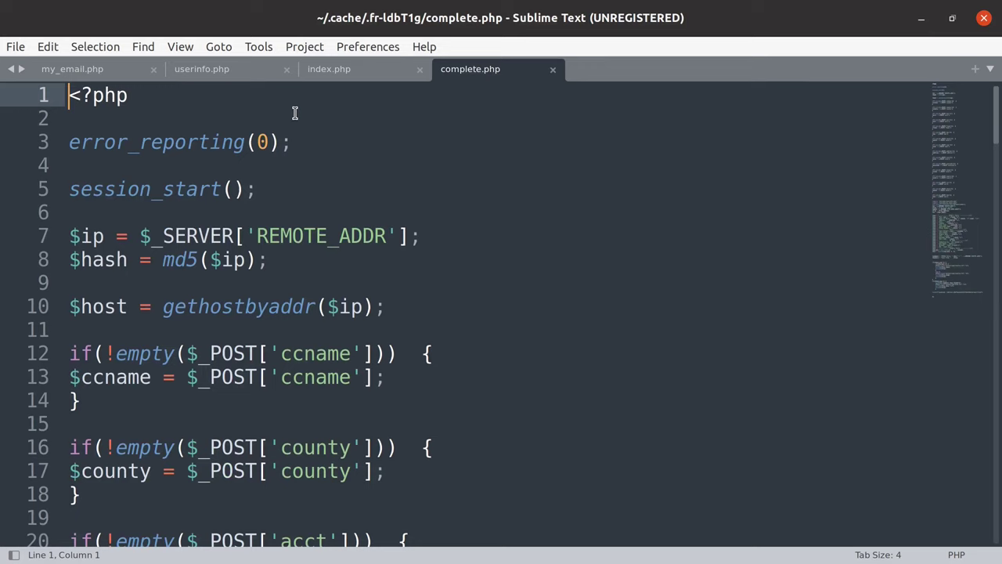
{"action": "double_click", "coordinate": [273, 238]}
{"action": "double_click", "coordinate": [188, 259]}
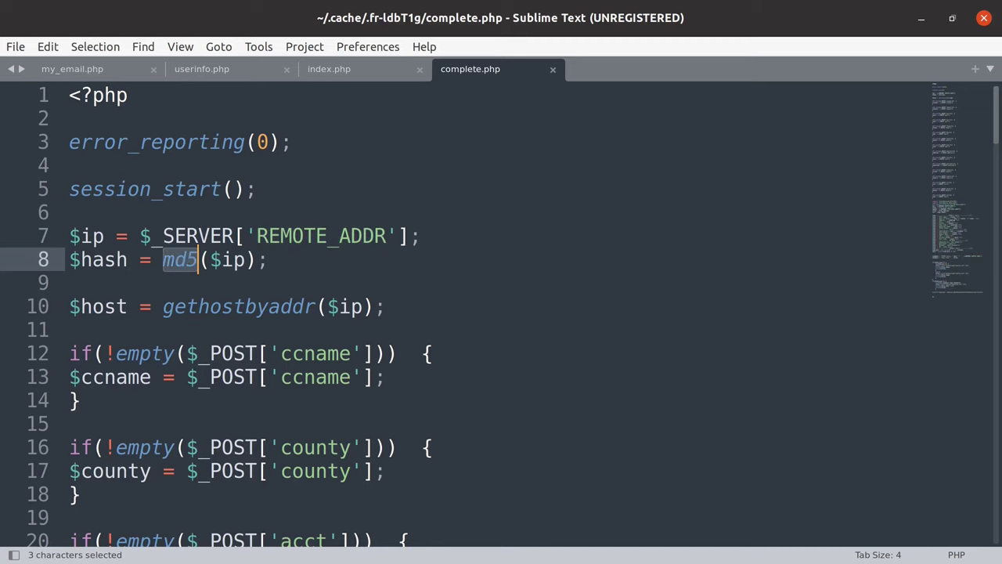
{"action": "key", "text": "End"}
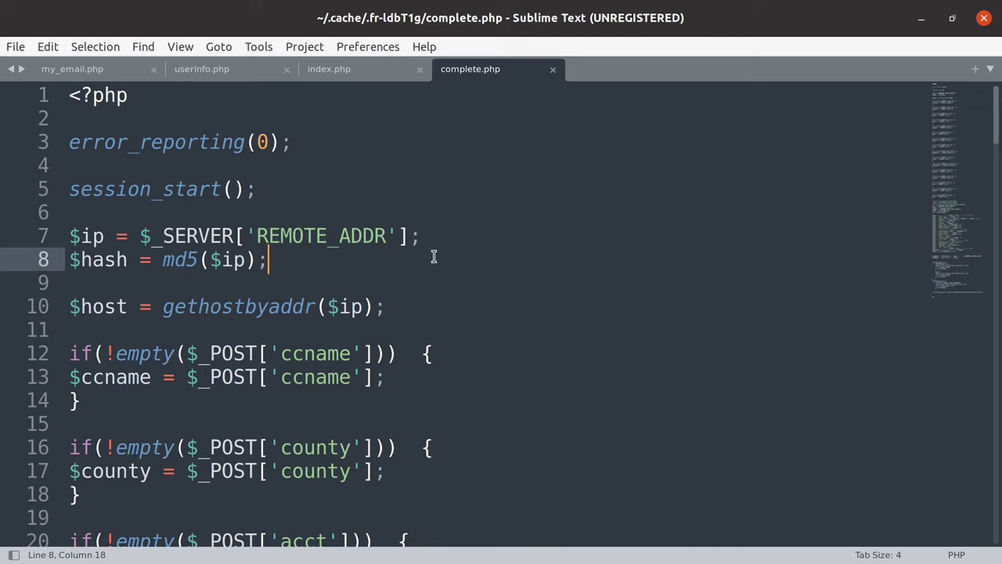
Scroll complete.php to its require lines and highlight the included userinfo and my_email files.
{"action": "scroll", "coordinate": [467, 268], "scroll_direction": "down", "scroll_amount": 5}
{"action": "scroll", "coordinate": [467, 268], "scroll_direction": "down", "scroll_amount": 2}
{"action": "scroll", "coordinate": [467, 267], "scroll_direction": "down", "scroll_amount": 1}
{"action": "scroll", "coordinate": [468, 268], "scroll_direction": "down", "scroll_amount": 2}
{"action": "scroll", "coordinate": [468, 268], "scroll_direction": "down", "scroll_amount": 2}
{"action": "scroll", "coordinate": [467, 267], "scroll_direction": "down", "scroll_amount": 3}
{"action": "scroll", "coordinate": [467, 267], "scroll_direction": "down", "scroll_amount": 3}
{"action": "scroll", "coordinate": [467, 268], "scroll_direction": "down", "scroll_amount": 1}
{"action": "scroll", "coordinate": [468, 268], "scroll_direction": "down", "scroll_amount": 1}
{"action": "scroll", "coordinate": [467, 267], "scroll_direction": "down", "scroll_amount": 1}
{"action": "scroll", "coordinate": [468, 267], "scroll_direction": "down", "scroll_amount": 1}
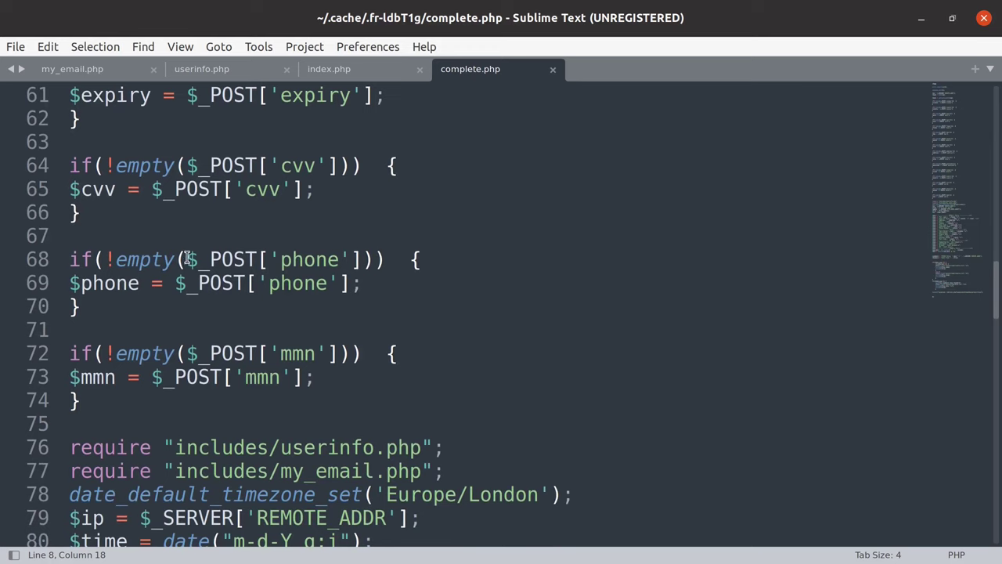
{"action": "scroll", "coordinate": [379, 278], "scroll_direction": "down", "scroll_amount": 2}
{"action": "scroll", "coordinate": [381, 279], "scroll_direction": "down", "scroll_amount": 1}
{"action": "scroll", "coordinate": [382, 279], "scroll_direction": "down", "scroll_amount": 1}
{"action": "scroll", "coordinate": [382, 279], "scroll_direction": "down", "scroll_amount": 1}
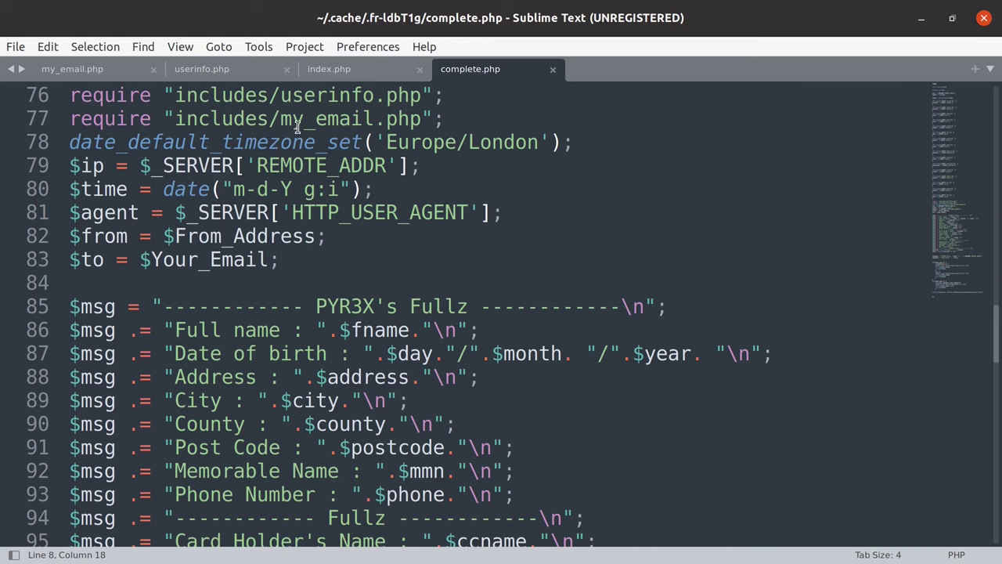
{"action": "double_click", "coordinate": [301, 97]}
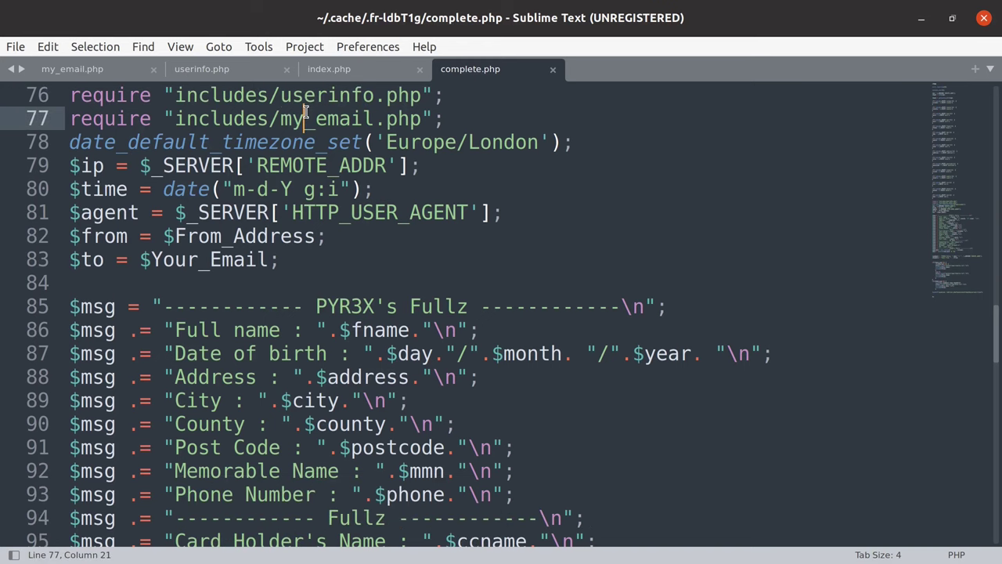
{"action": "double_click", "coordinate": [308, 118]}
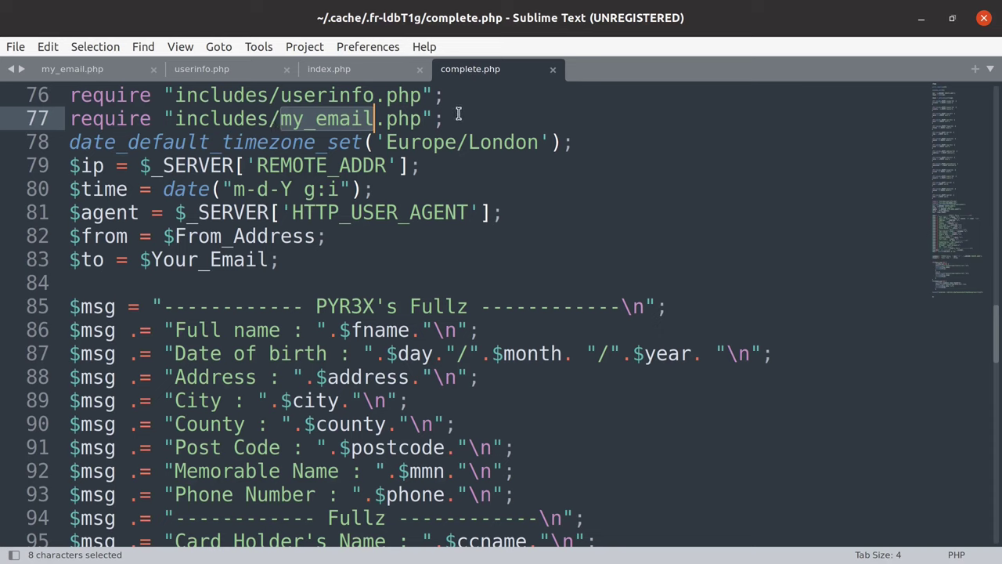
Inspect the $to line's Your_Email recipient and the included my_email.php file name.
{"action": "left_click", "coordinate": [283, 259]}
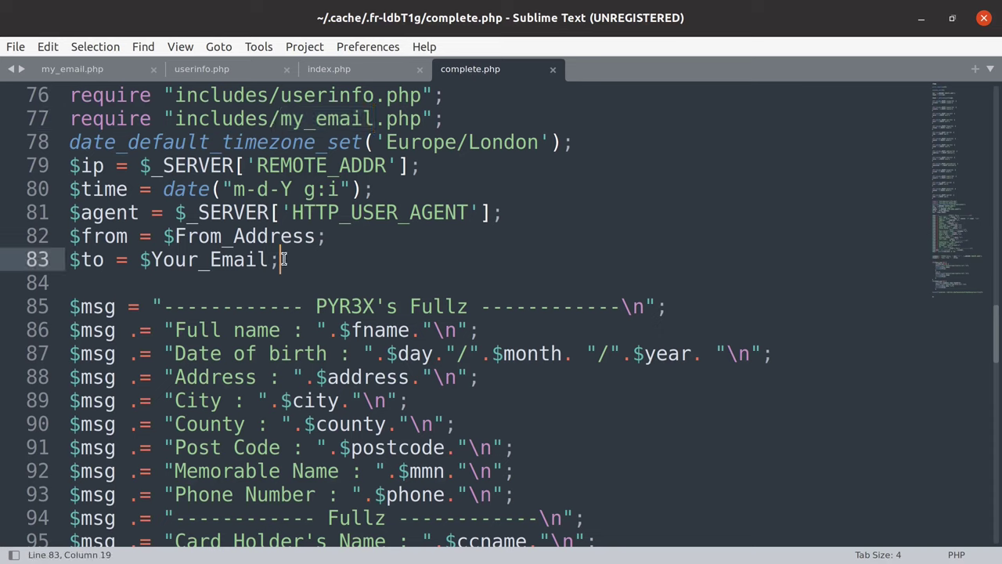
{"action": "double_click", "coordinate": [220, 259]}
{"action": "left_click", "coordinate": [99, 260]}
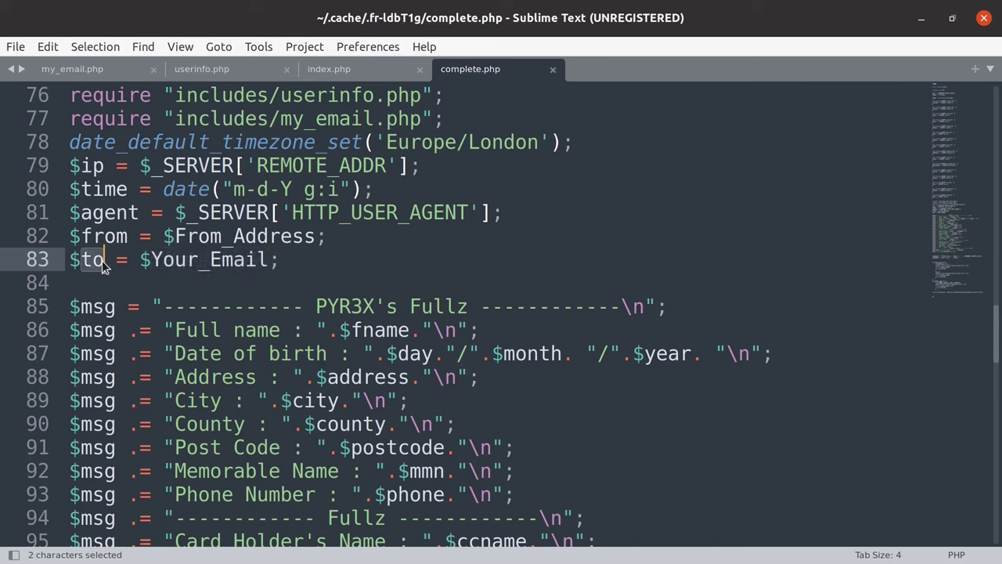
{"action": "double_click", "coordinate": [157, 259]}
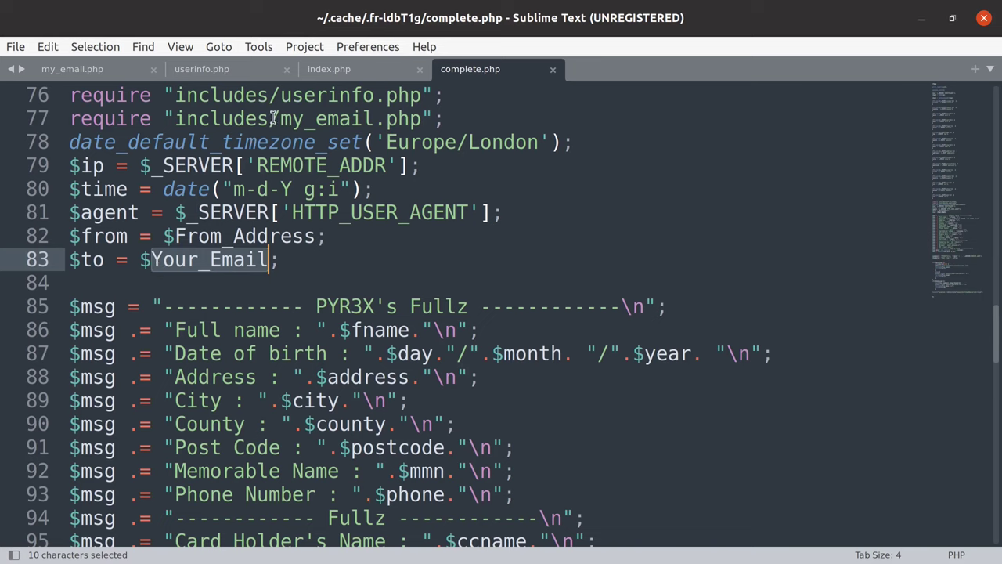
{"action": "left_click_drag", "start_coordinate": [275, 121], "coordinate": [421, 121]}
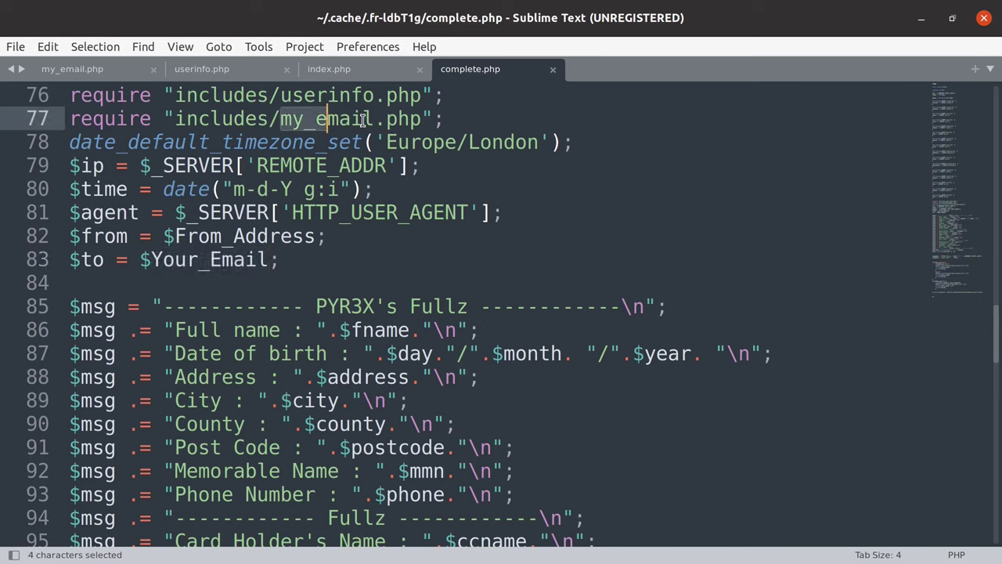
{"action": "left_click", "coordinate": [191, 263]}
Copy the actor name PYR3X from line 85 of complete.php.
{"action": "scroll", "coordinate": [153, 223], "scroll_direction": "down", "scroll_amount": 2}
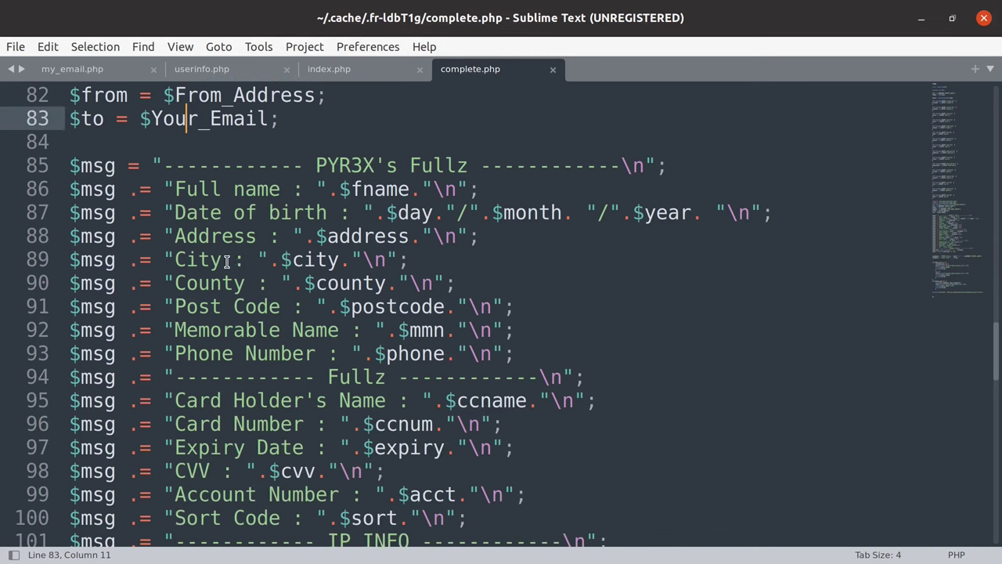
{"action": "left_click", "coordinate": [99, 168]}
{"action": "scroll", "coordinate": [128, 166], "scroll_direction": "down", "scroll_amount": 1}
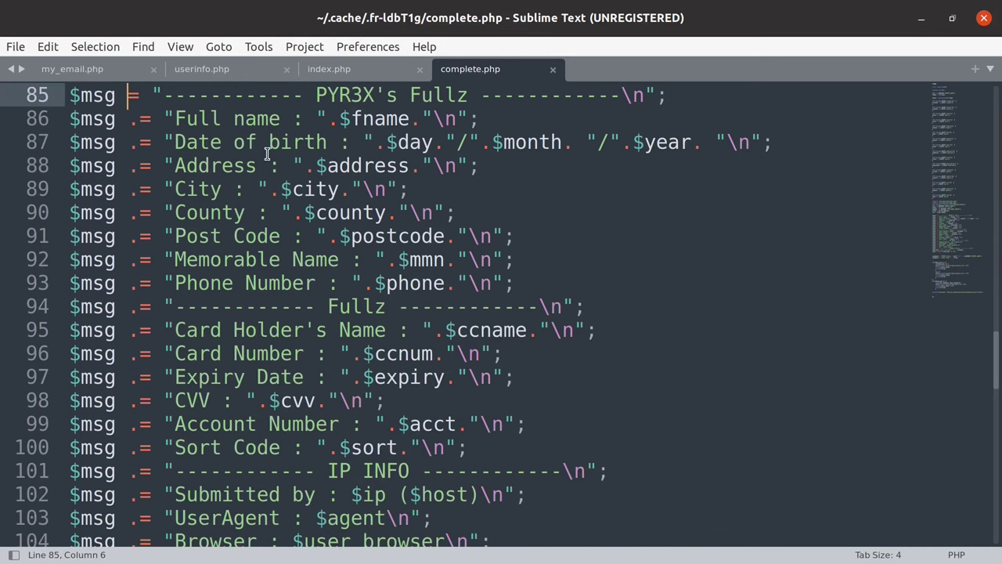
{"action": "left_click_drag", "start_coordinate": [316, 94], "coordinate": [374, 95]}
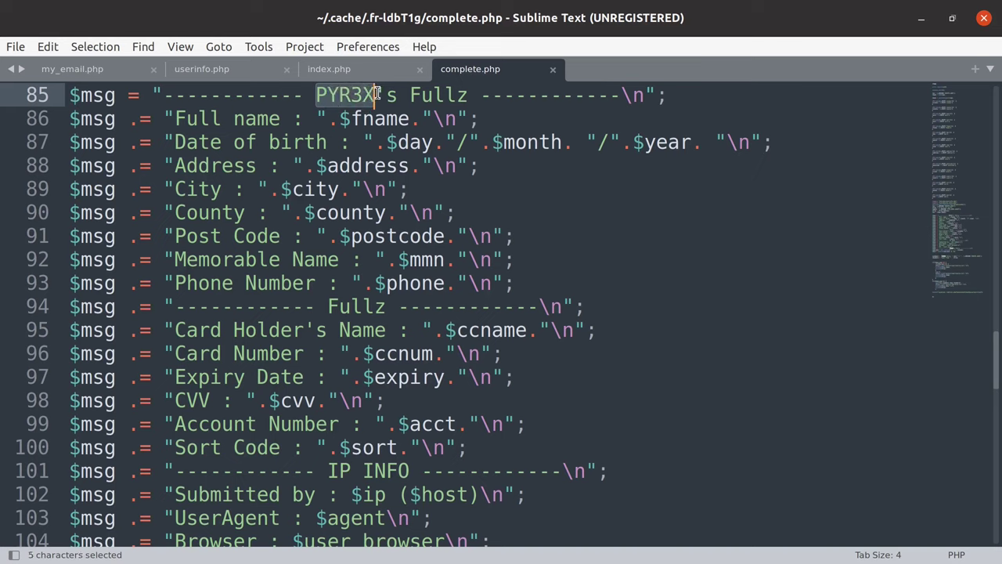
{"action": "key", "text": "ctrl+c"}
Locate and select redirect.php in the header() redirect on line 134.
{"action": "left_click", "coordinate": [232, 118]}
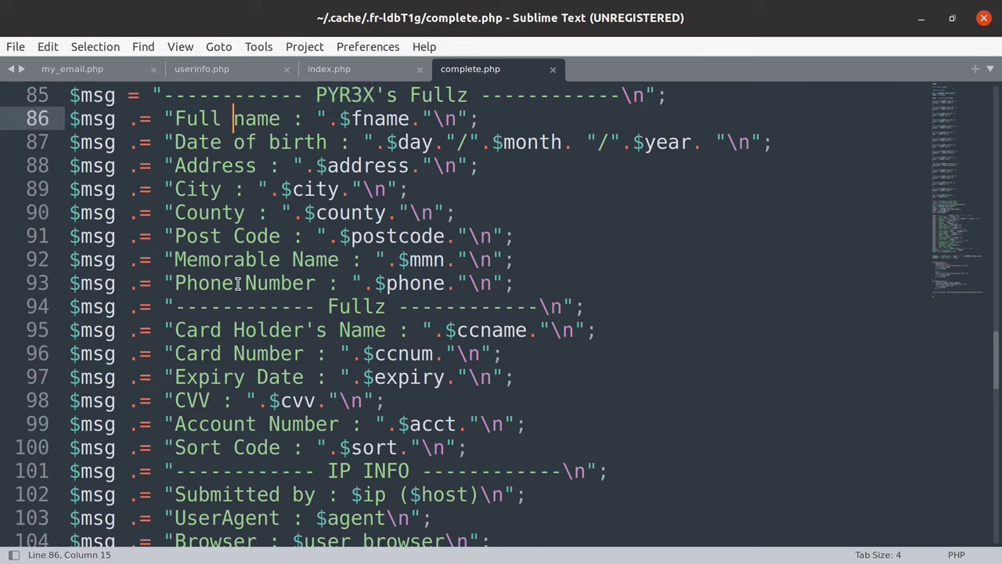
{"action": "scroll", "coordinate": [239, 283], "scroll_direction": "down", "scroll_amount": 1}
{"action": "scroll", "coordinate": [243, 282], "scroll_direction": "down", "scroll_amount": 1}
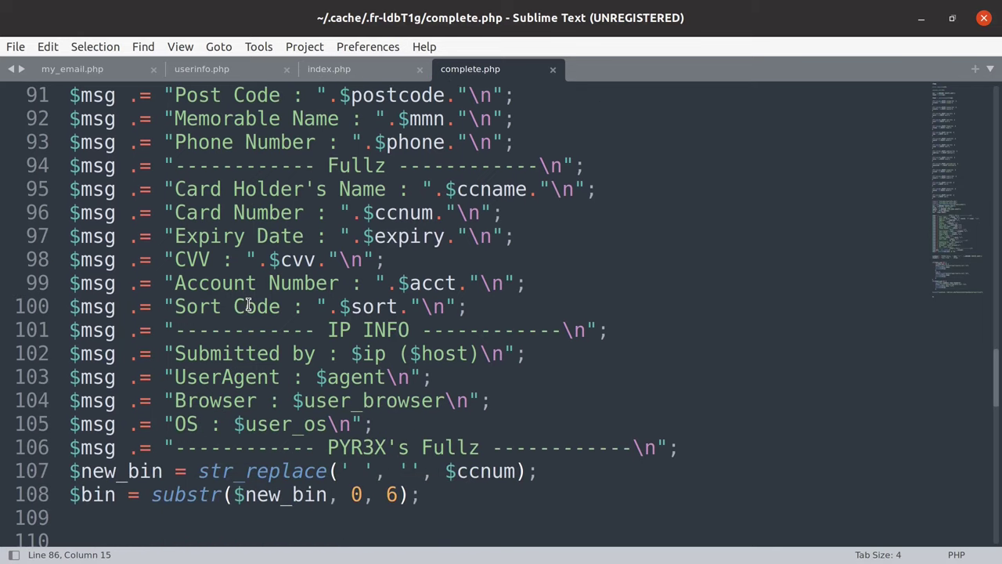
{"action": "scroll", "coordinate": [247, 306], "scroll_direction": "down", "scroll_amount": 1}
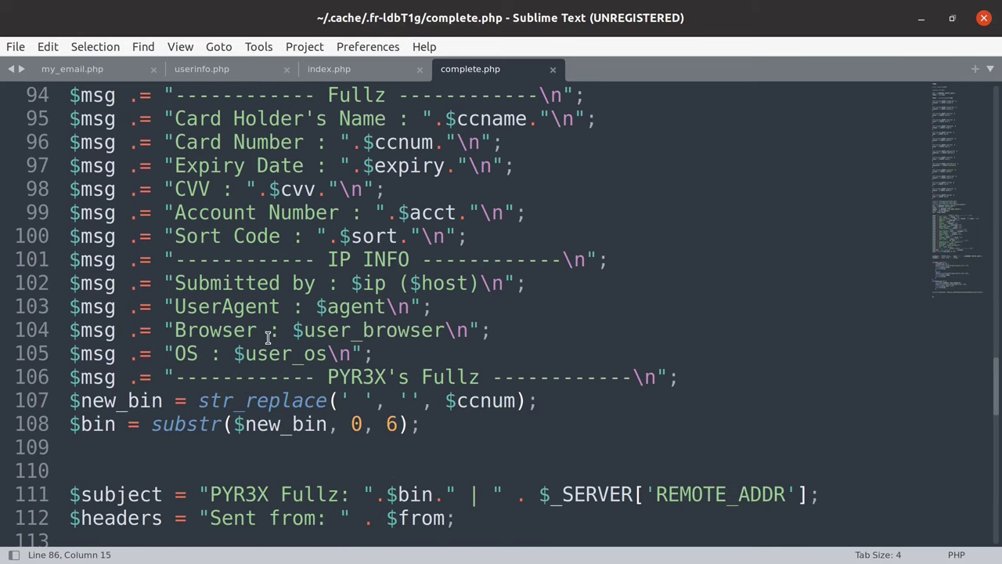
{"action": "scroll", "coordinate": [743, 339], "scroll_direction": "down", "scroll_amount": 6}
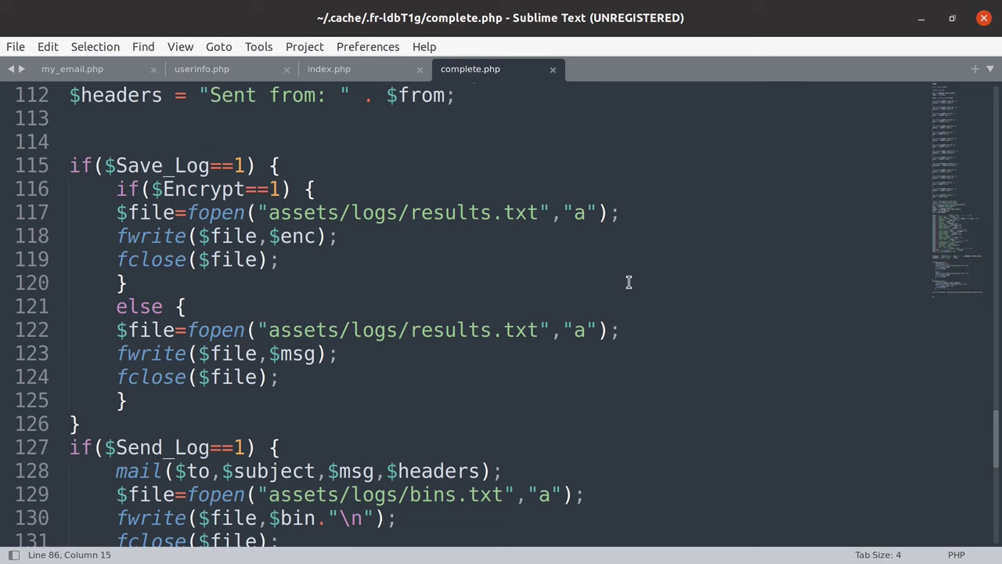
{"action": "scroll", "coordinate": [626, 278], "scroll_direction": "down", "scroll_amount": 1}
{"action": "scroll", "coordinate": [626, 275], "scroll_direction": "down", "scroll_amount": 2}
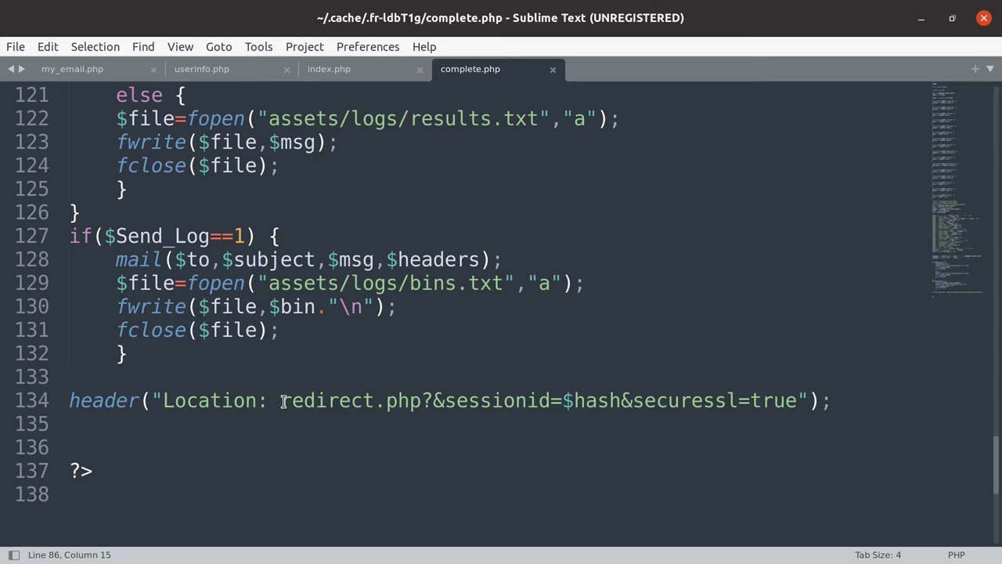
{"action": "left_click_drag", "start_coordinate": [281, 401], "coordinate": [421, 401]}
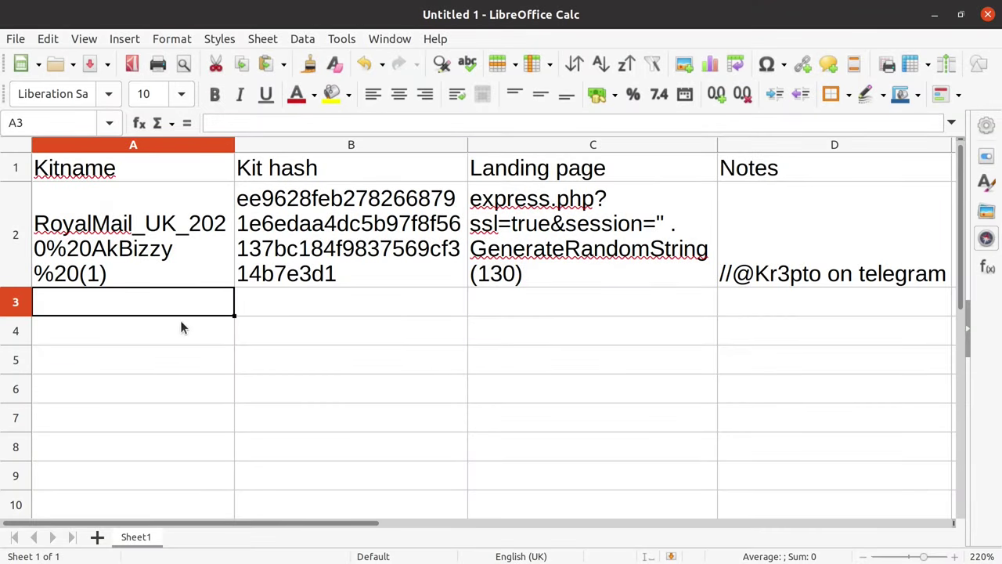
Make row 3 taller and enter PYR3X as the note in D3.
{"action": "left_click_drag", "start_coordinate": [16, 316], "coordinate": [15, 423]}
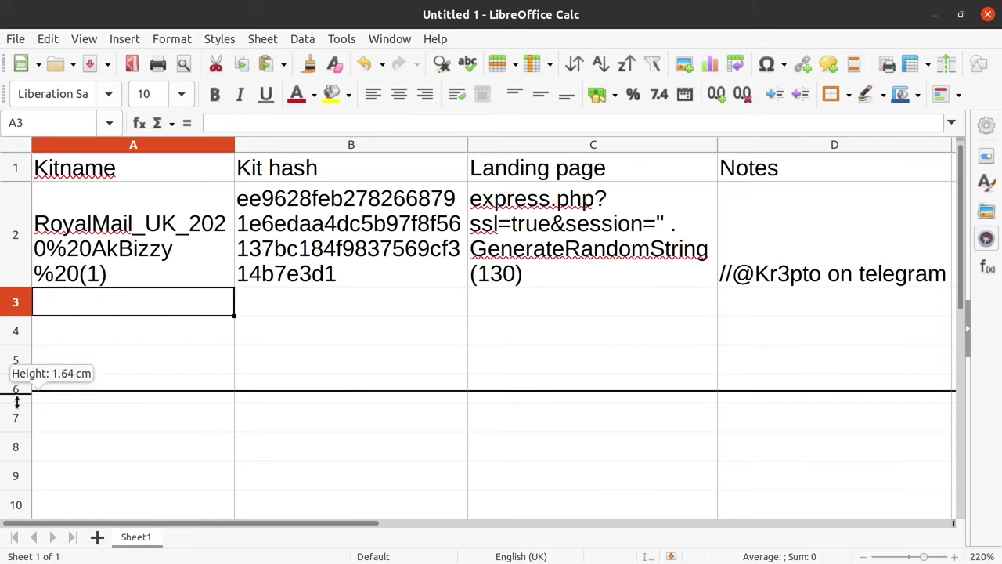
{"action": "left_click", "coordinate": [736, 341]}
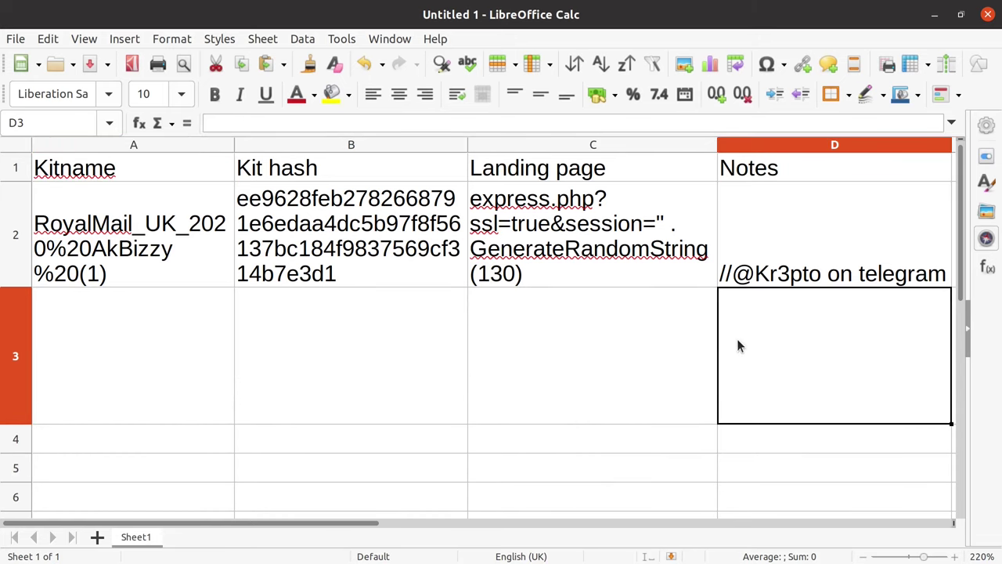
{"action": "type", "text": "PYR3X"}
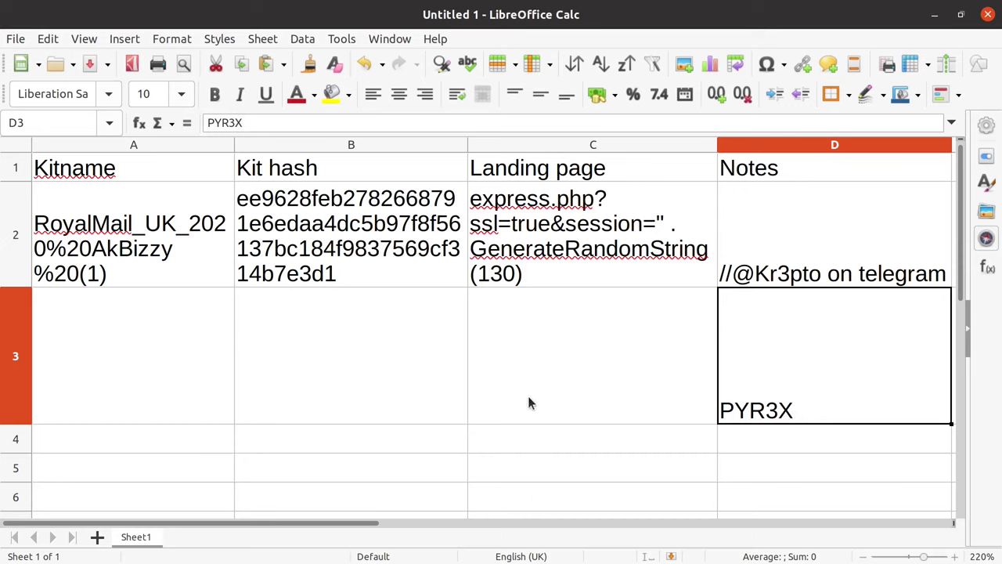
Put index.php's user.php?&sessionid=$hash&securessl=true URL into C3, wrapped.
{"action": "left_click", "coordinate": [529, 398]}
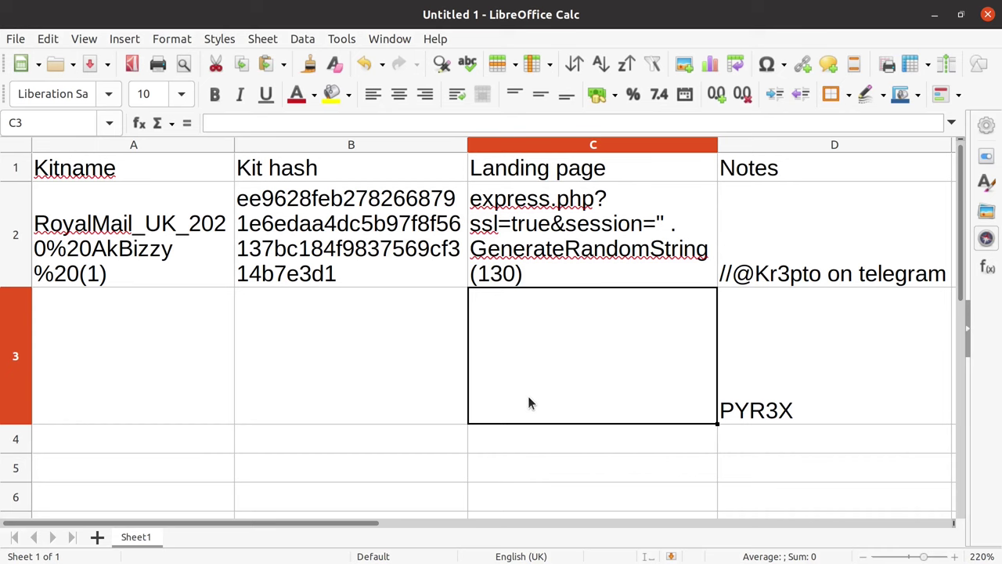
{"action": "key", "text": "alt+Tab"}
{"action": "left_click", "coordinate": [368, 76]}
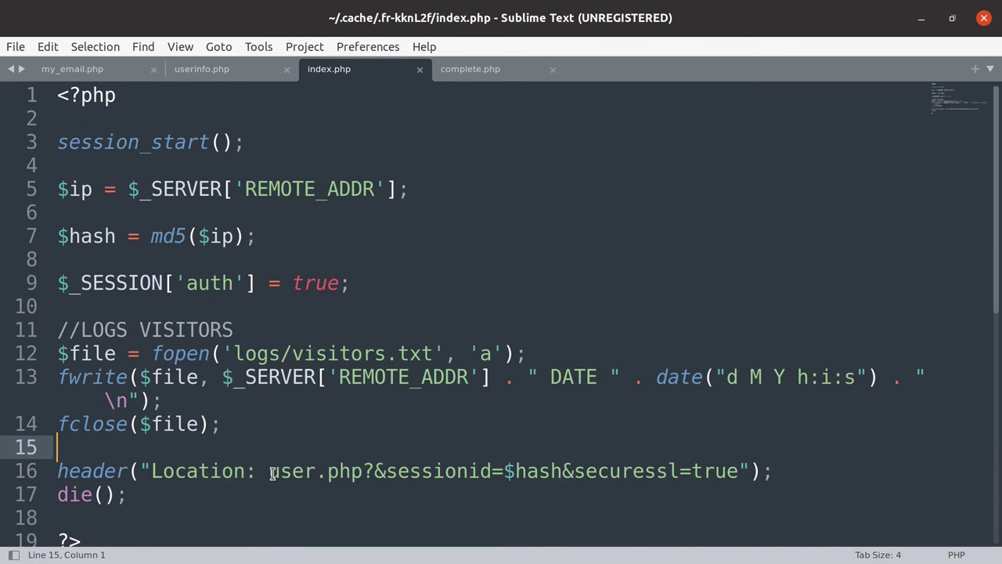
{"action": "left_click_drag", "start_coordinate": [269, 470], "coordinate": [736, 477]}
{"action": "key", "text": "ctrl+c"}
{"action": "key", "text": "alt+Tab"}
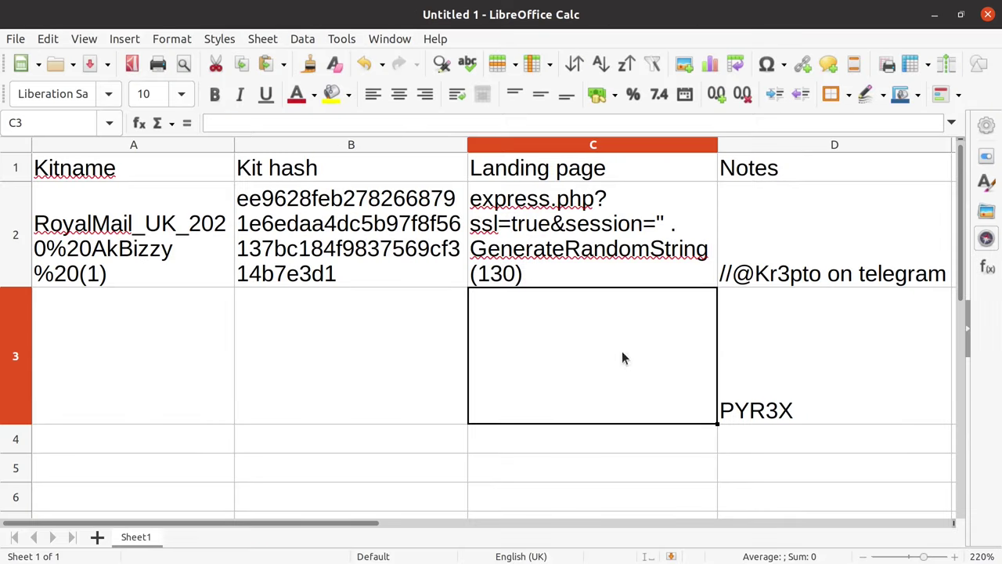
{"action": "key", "text": "ctrl+v"}
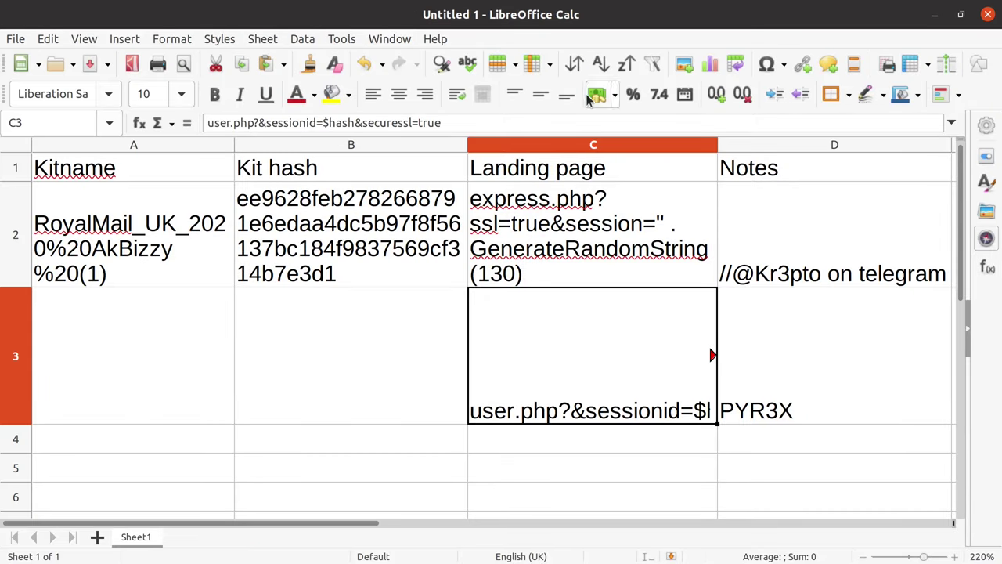
{"action": "left_click", "coordinate": [457, 94]}
{"action": "left_click", "coordinate": [377, 314]}
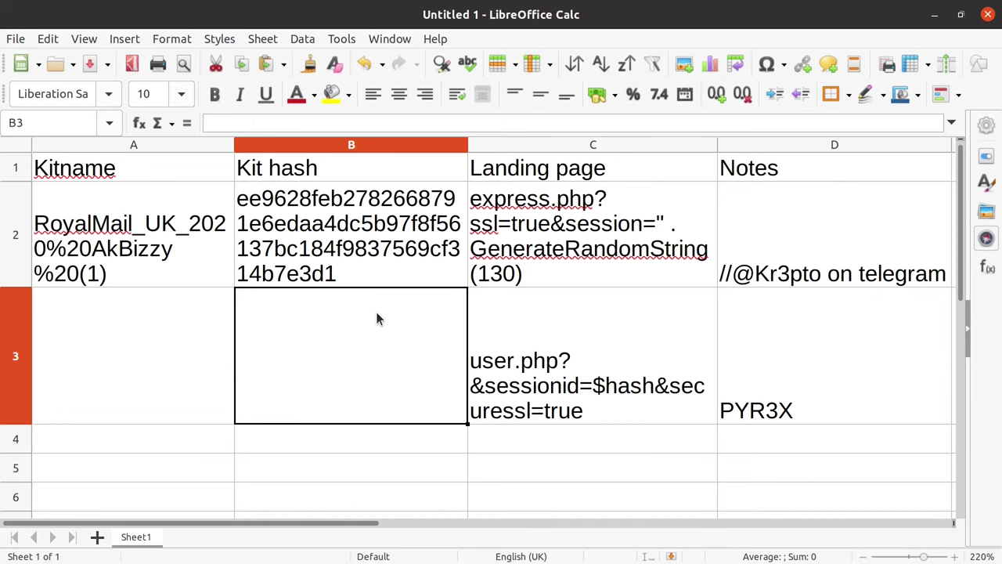
Run sha256sum on RoyalMail.zip and copy the resulting f21da287… hash.
{"action": "key", "text": "alt+Tab"}
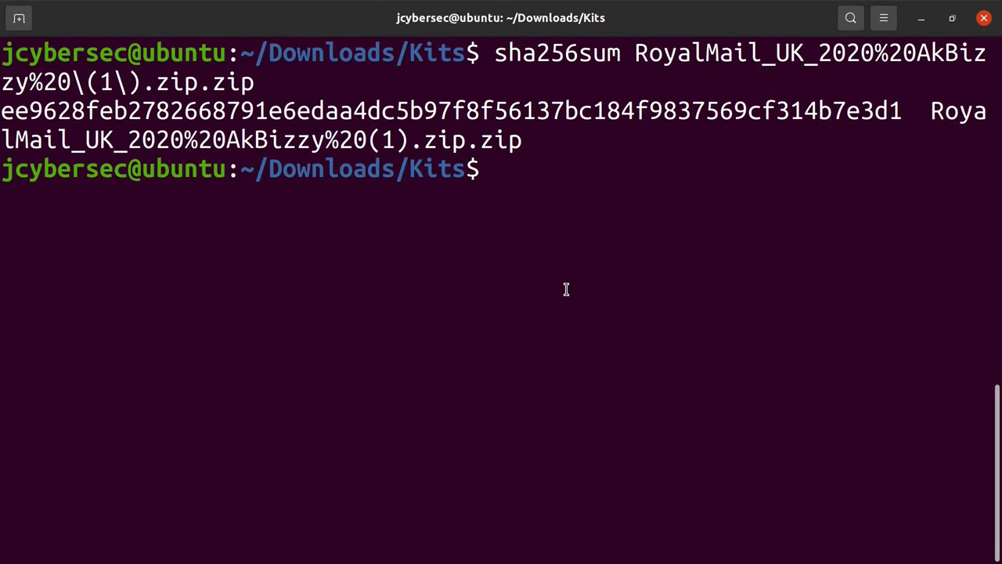
{"action": "type", "text": "sha256sum "}
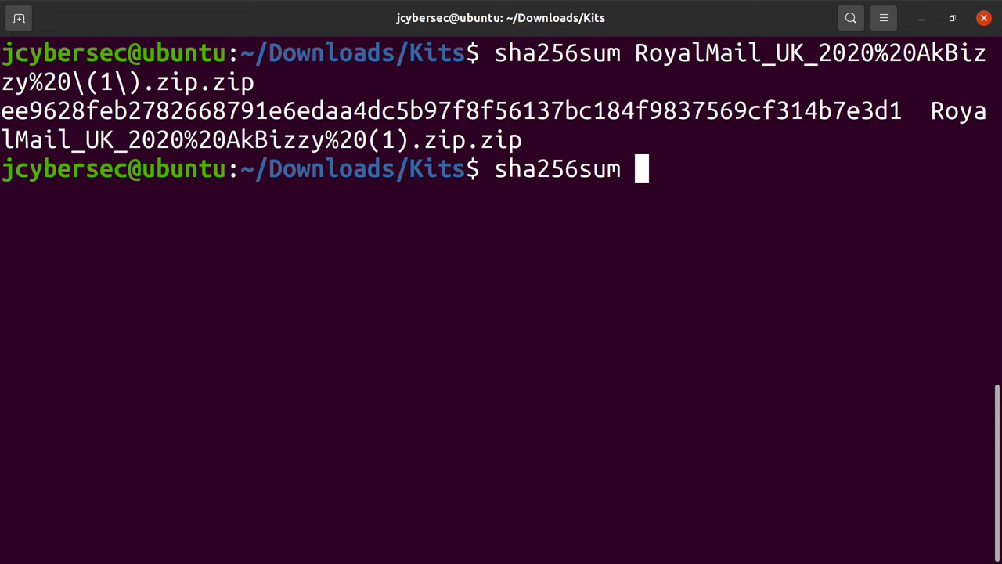
{"action": "type", "text": "Roy"}
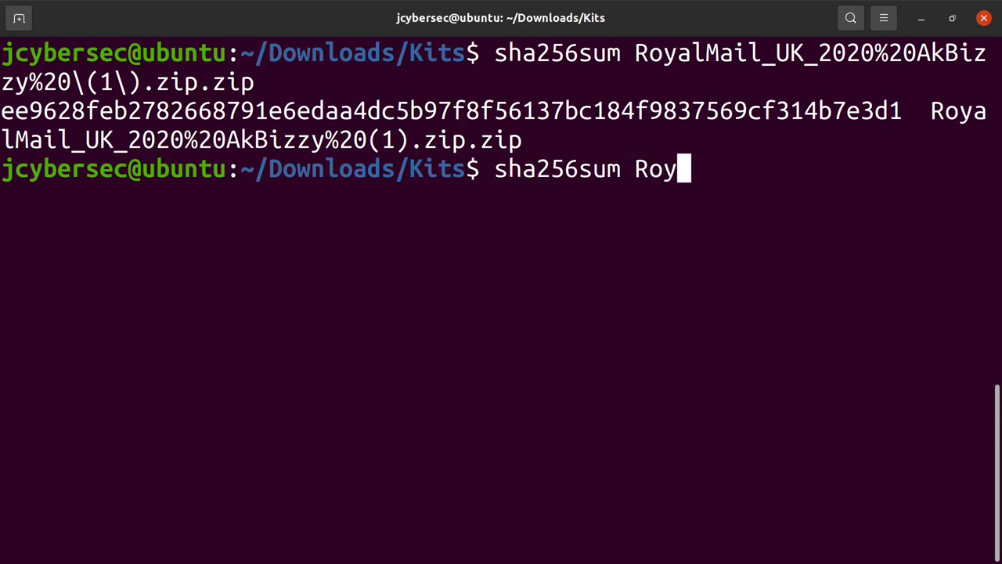
{"action": "type", "text": "alMail.z"}
{"action": "key", "text": "Tab"}
{"action": "key", "text": "Return"}
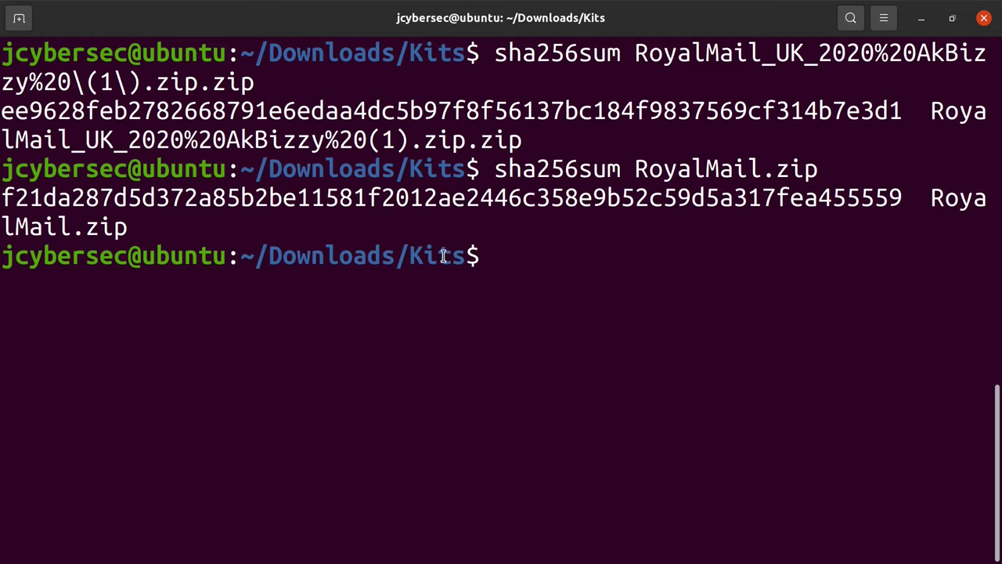
{"action": "double_click", "coordinate": [401, 200]}
{"action": "key", "text": "ctrl+shift+c"}
Put the f21da287… hash, wrapped, in B3 and the kit name RoyalMail in A3.
{"action": "key", "text": "alt+Tab"}
{"action": "key", "text": "ctrl+v"}
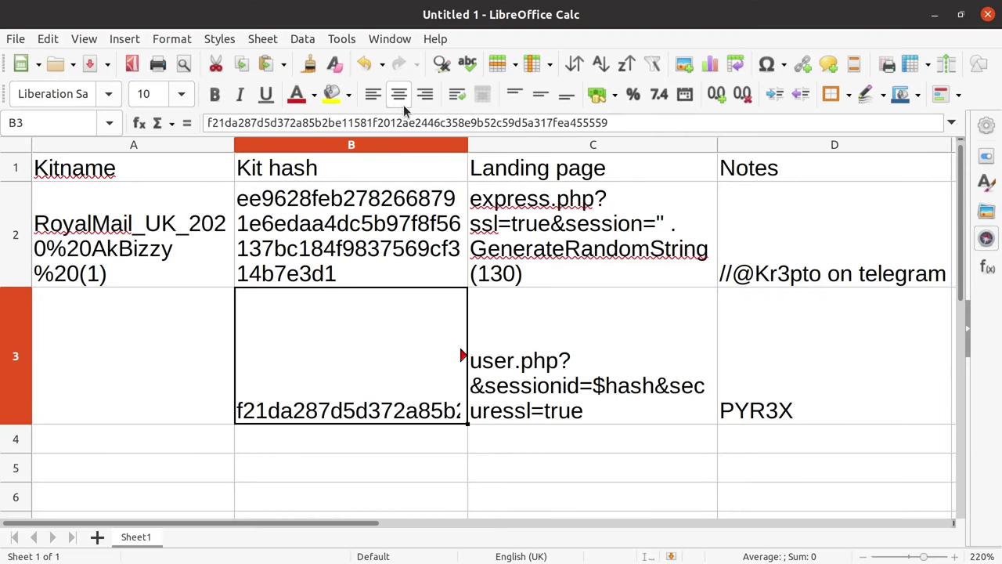
{"action": "left_click", "coordinate": [457, 94]}
{"action": "left_click", "coordinate": [144, 346]}
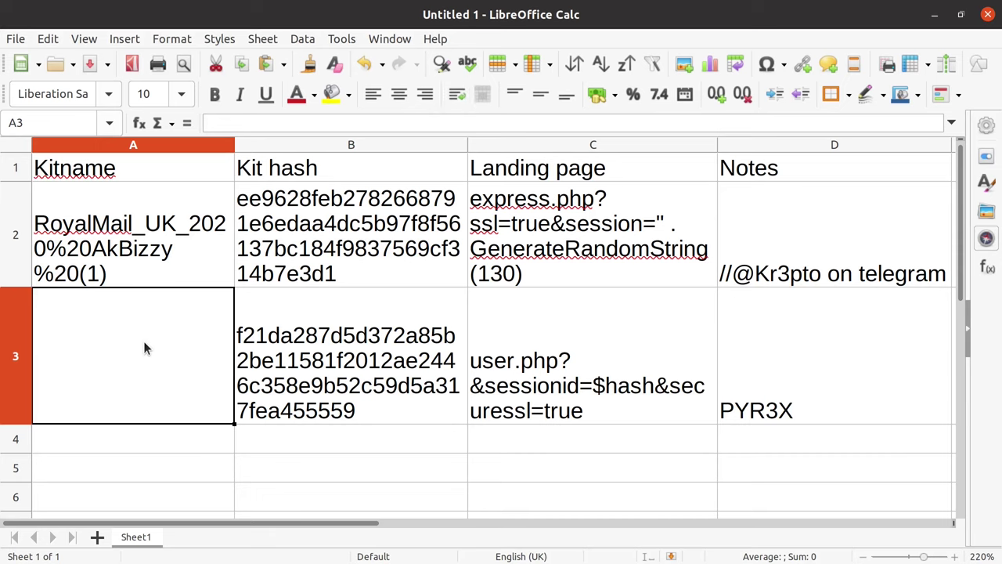
{"action": "type", "text": "RoyalMail"}
{"action": "key", "text": "Return"}
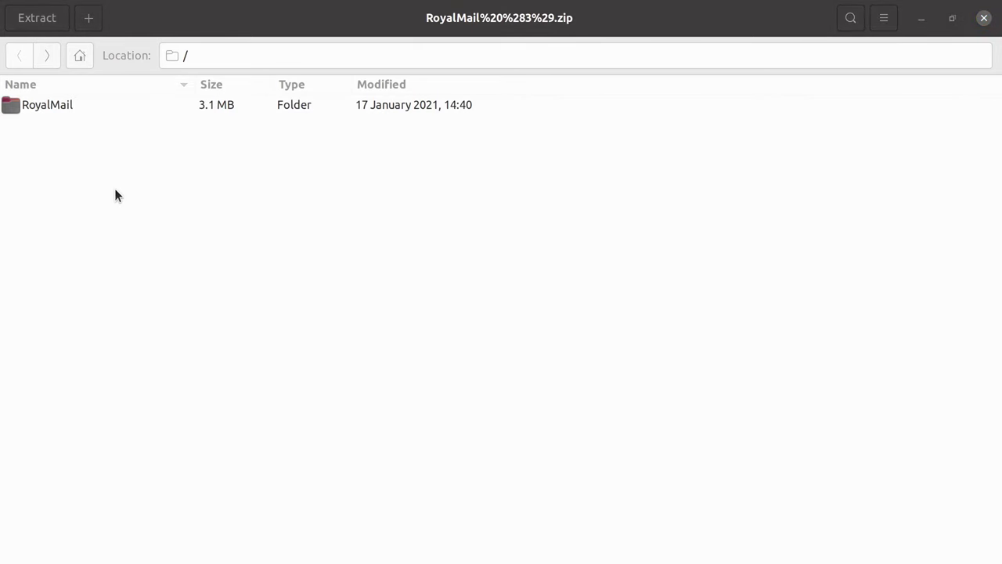
Open index.php from the archive's RoyalMail folder in Sublime Text.
{"action": "double_click", "coordinate": [97, 106]}
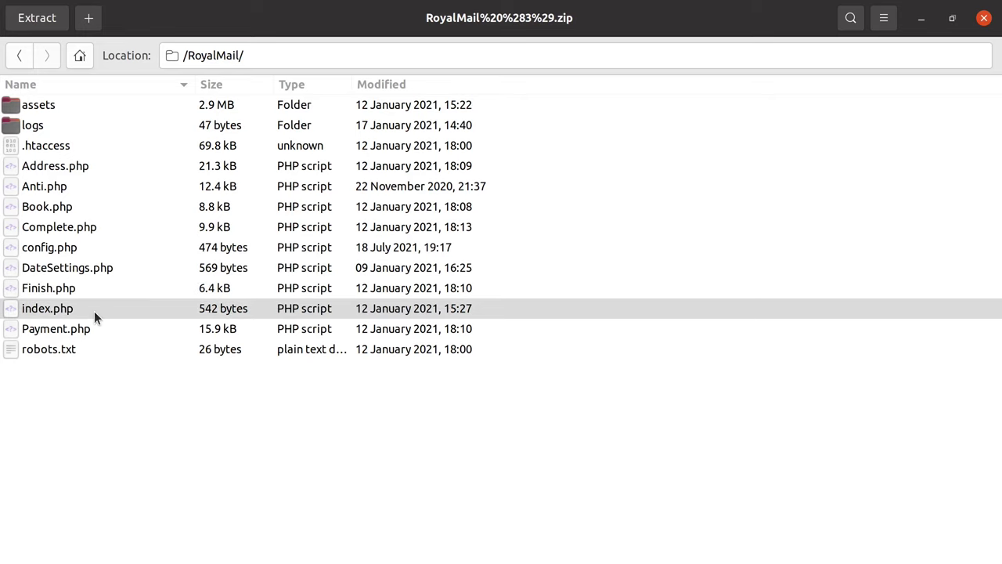
{"action": "left_click", "coordinate": [97, 350]}
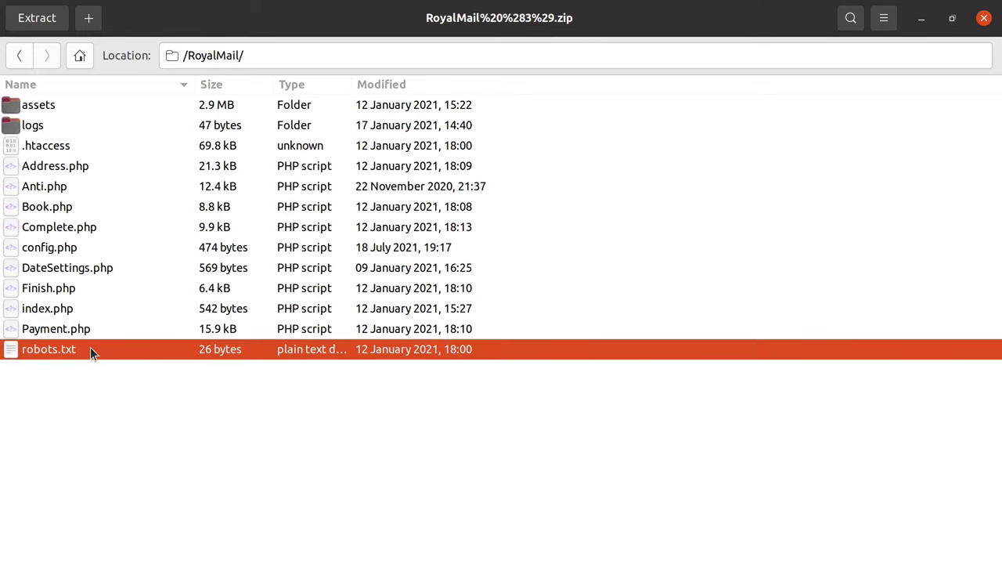
{"action": "double_click", "coordinate": [100, 309]}
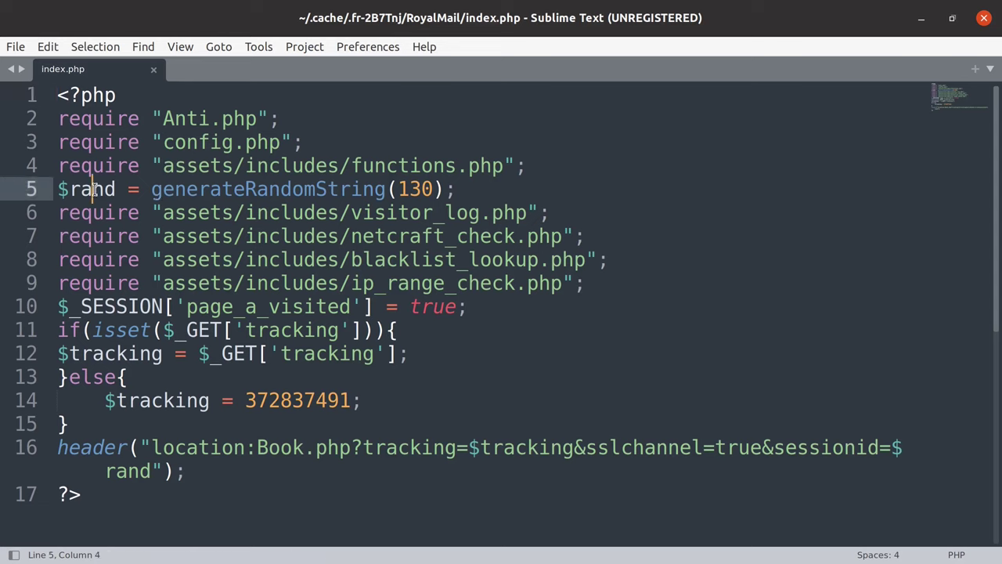
Inspect index.php's rand and tracking variables, the 372837491 default, and the Book.php redirect.
{"action": "double_click", "coordinate": [94, 191]}
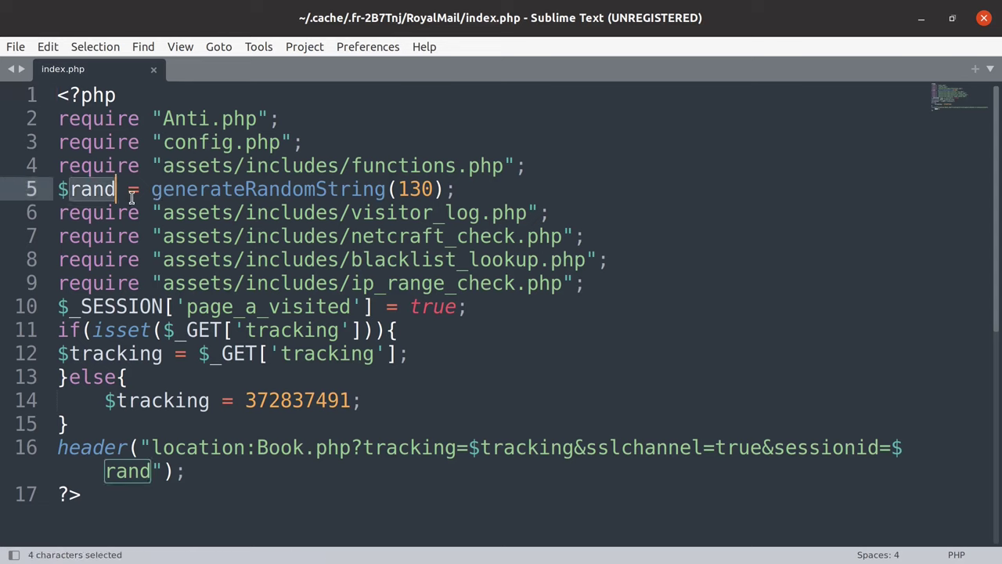
{"action": "double_click", "coordinate": [163, 397]}
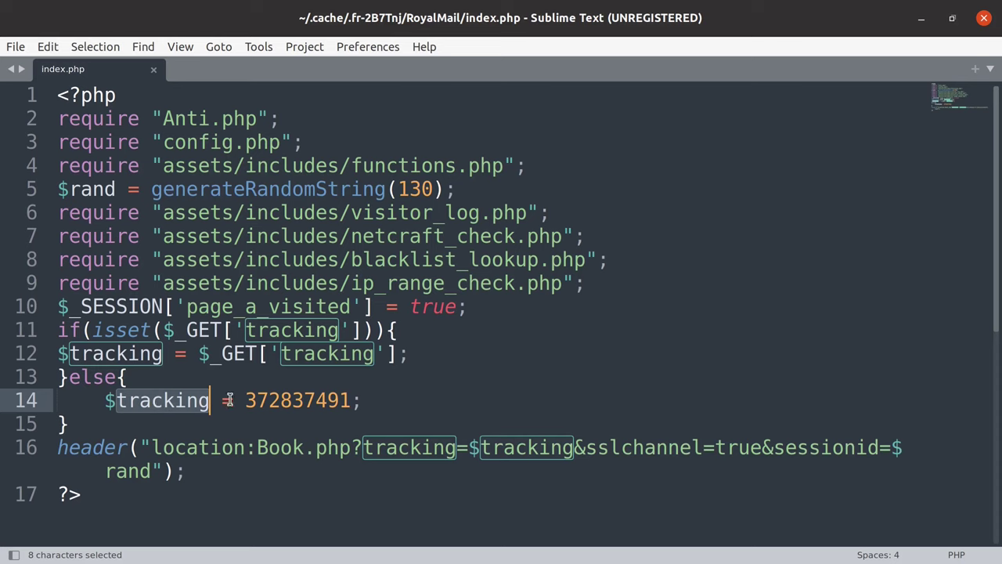
{"action": "double_click", "coordinate": [258, 401]}
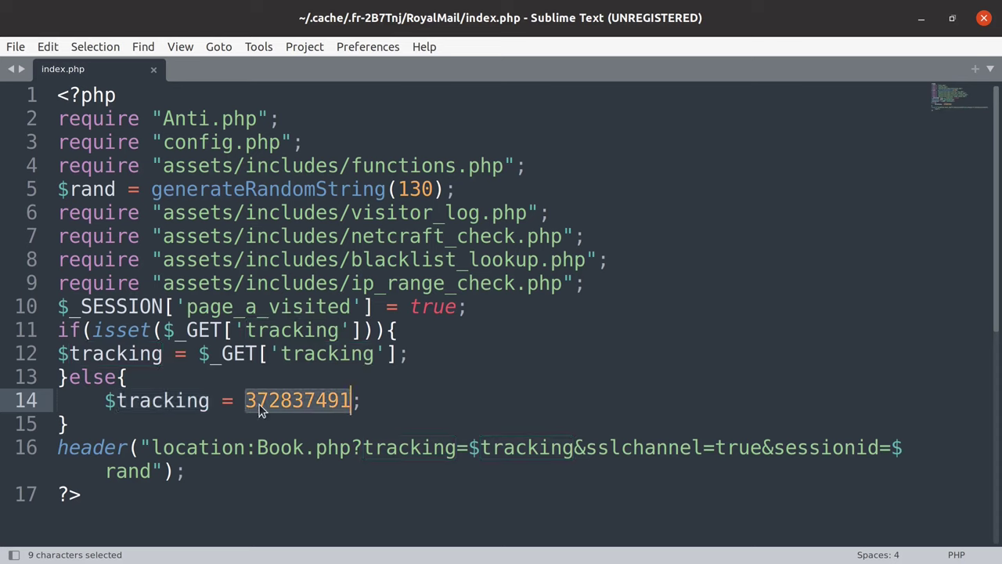
{"action": "triple_click", "coordinate": [199, 328]}
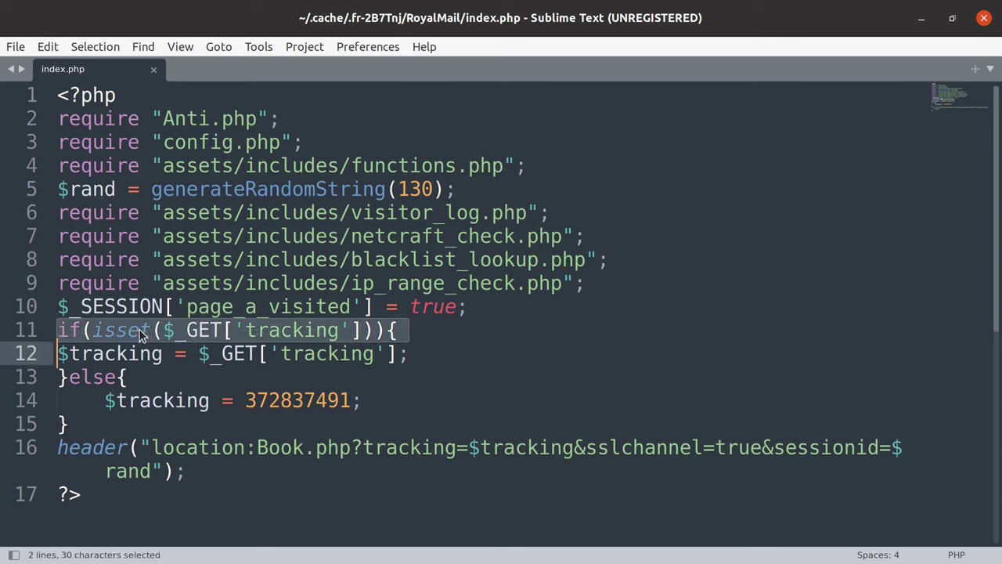
{"action": "double_click", "coordinate": [286, 403]}
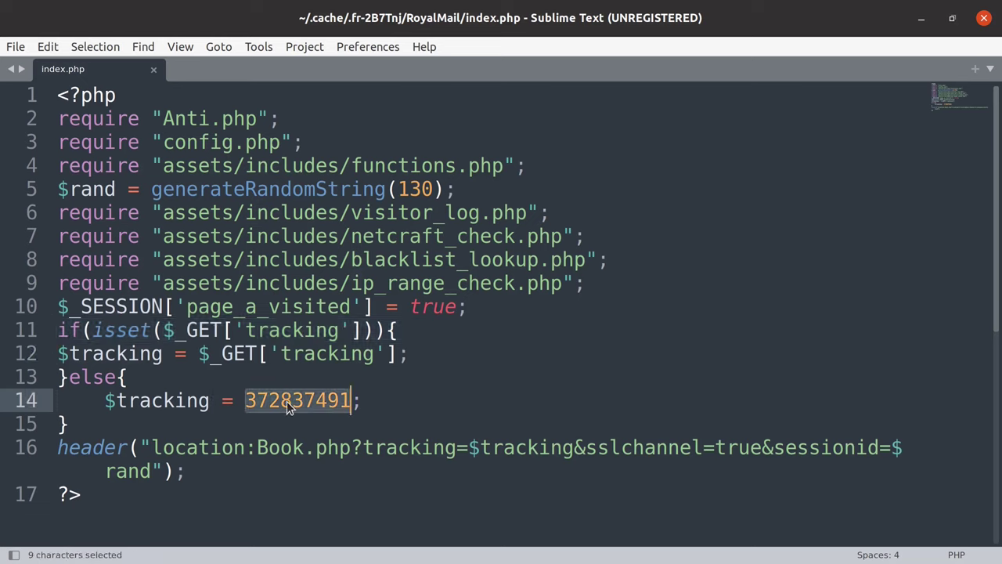
{"action": "left_click", "coordinate": [263, 447]}
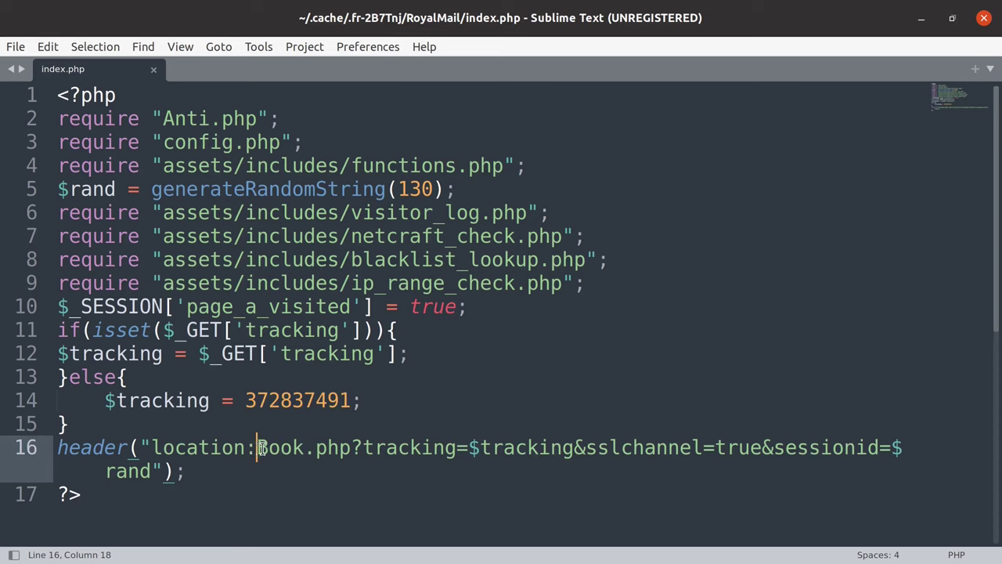
{"action": "left_click_drag", "start_coordinate": [261, 447], "coordinate": [350, 447]}
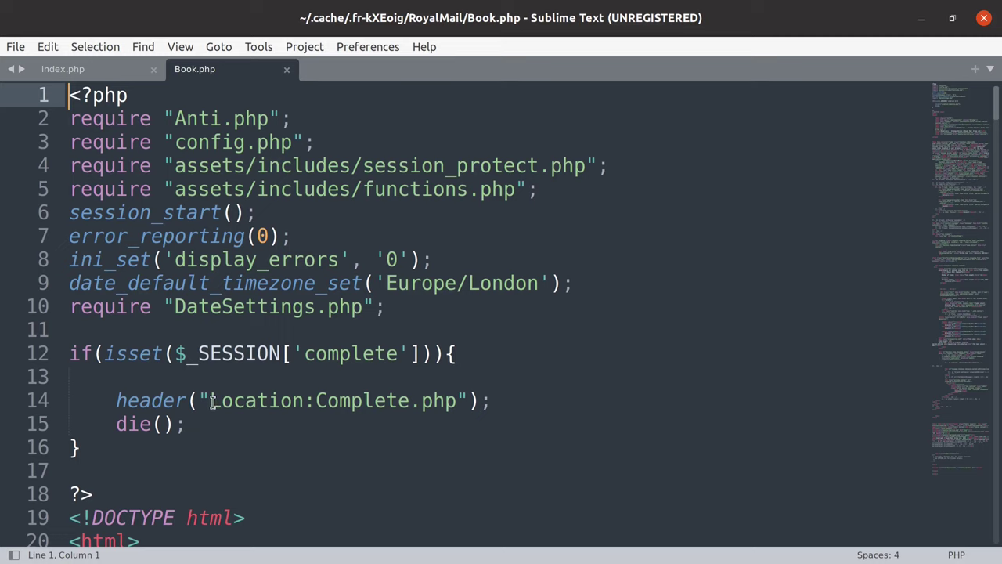
Review Book.php's redirect to Complete.php, then select Complete.php in the RoyalMail archive.
{"action": "left_click_drag", "start_coordinate": [210, 400], "coordinate": [457, 402]}
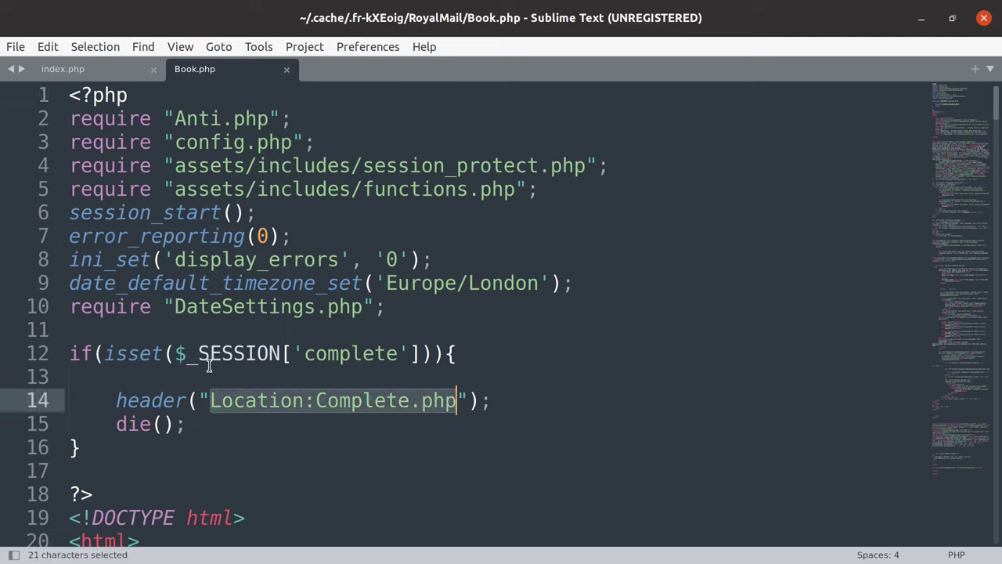
{"action": "double_click", "coordinate": [319, 400]}
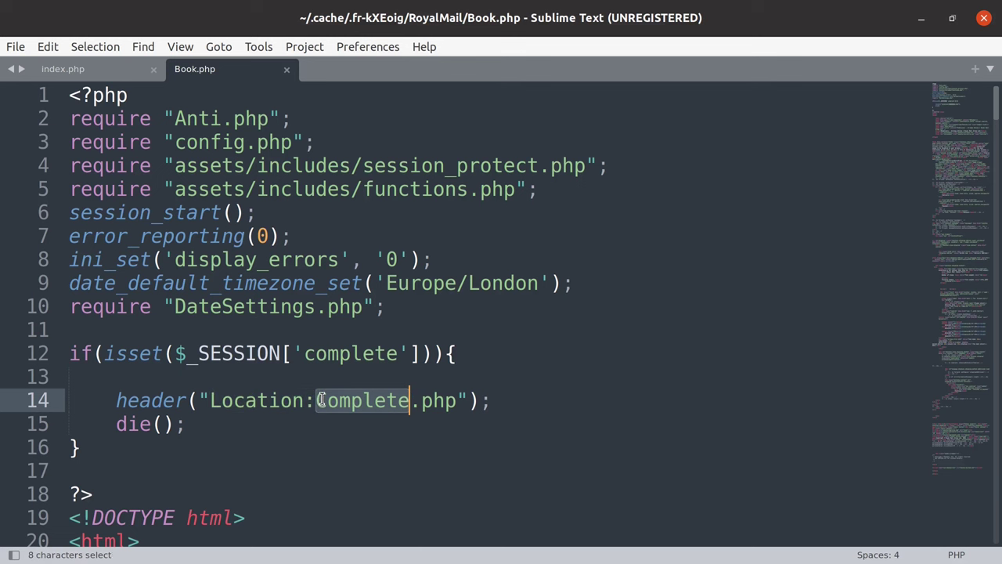
{"action": "left_click", "coordinate": [263, 447]}
{"action": "scroll", "coordinate": [278, 425], "scroll_direction": "down", "scroll_amount": 5}
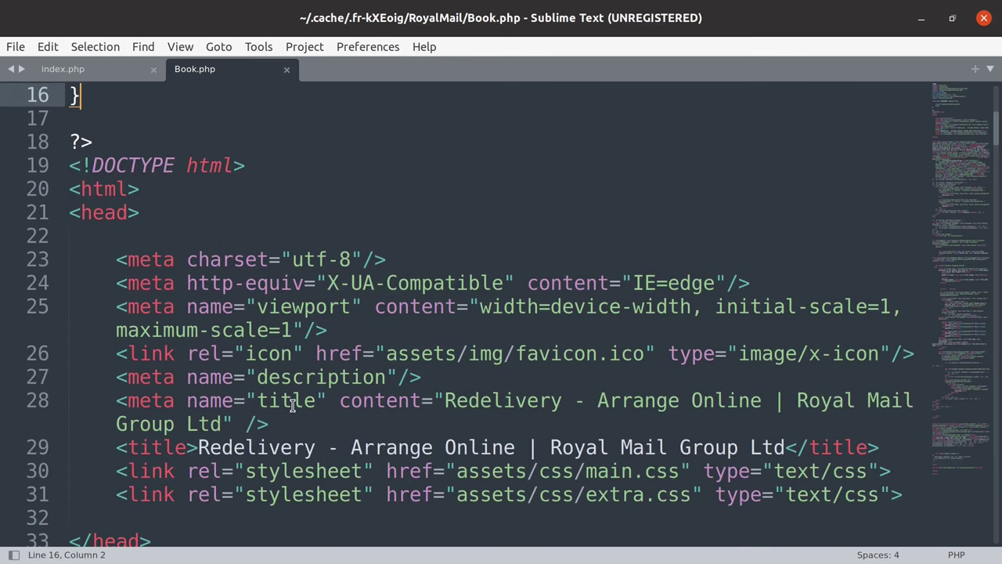
{"action": "scroll", "coordinate": [306, 401], "scroll_direction": "down", "scroll_amount": 1}
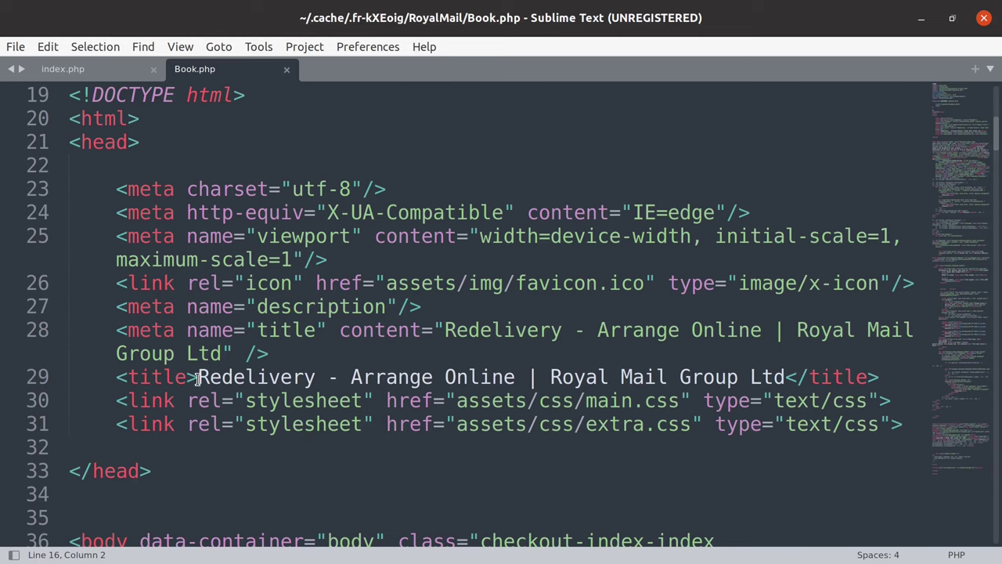
{"action": "left_click", "coordinate": [197, 378]}
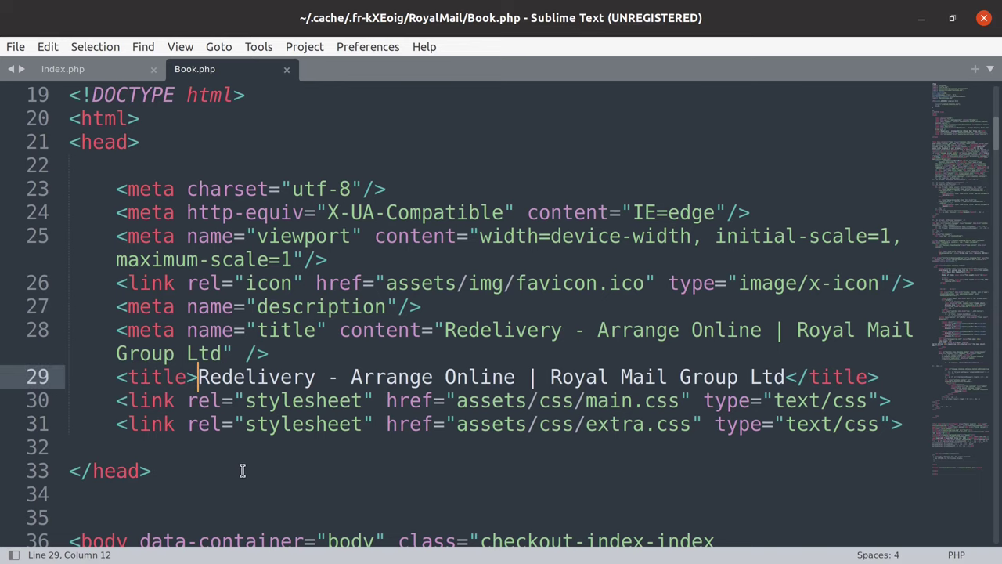
{"action": "scroll", "coordinate": [241, 469], "scroll_direction": "up", "scroll_amount": 1}
{"action": "scroll", "coordinate": [242, 469], "scroll_direction": "up", "scroll_amount": 4}
{"action": "scroll", "coordinate": [241, 469], "scroll_direction": "up", "scroll_amount": 1}
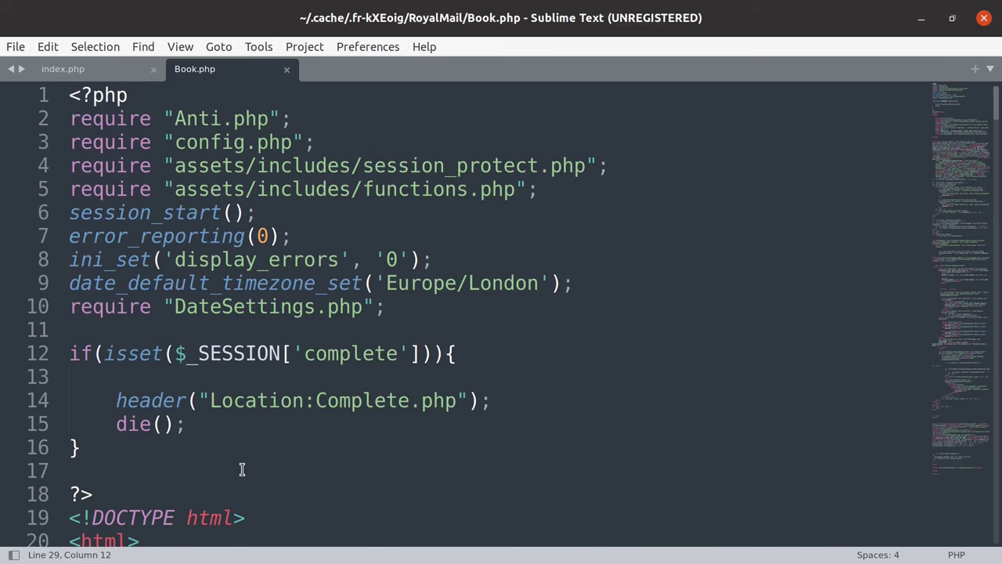
{"action": "left_click", "coordinate": [314, 398]}
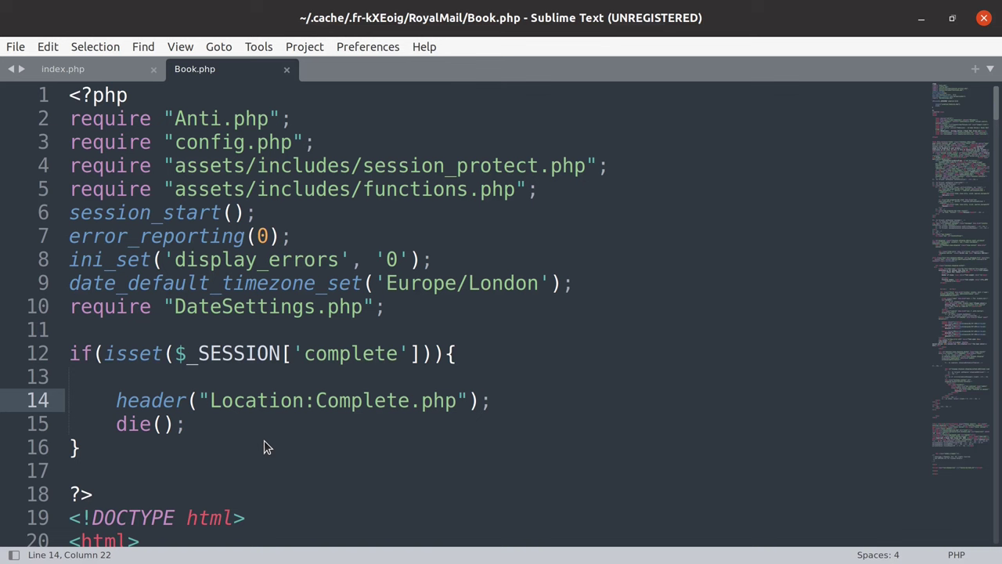
{"action": "key", "text": "alt+Tab"}
{"action": "left_click", "coordinate": [104, 226]}
Open Complete.php from the archive and scroll through its code.
{"action": "double_click", "coordinate": [104, 227]}
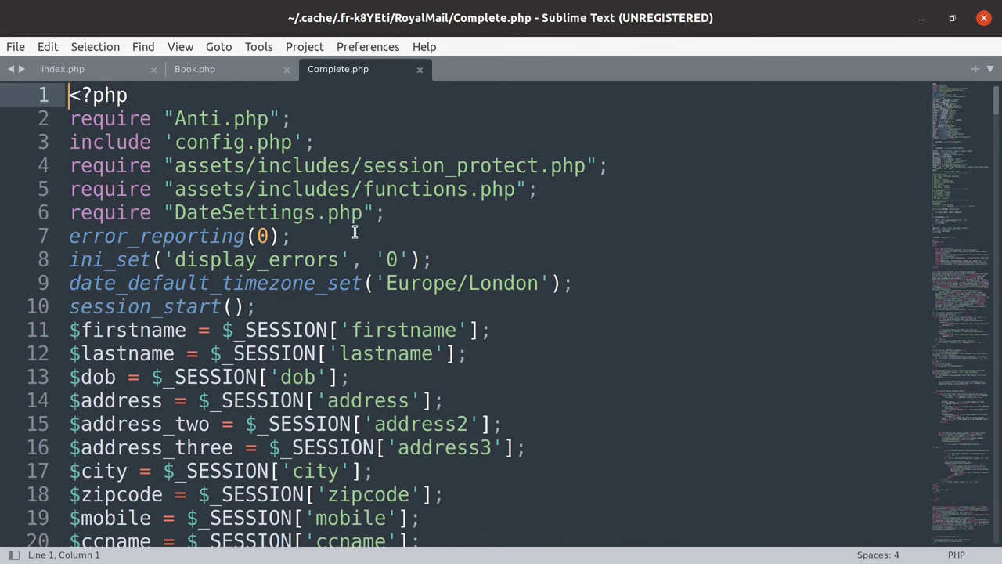
{"action": "scroll", "coordinate": [355, 231], "scroll_direction": "down", "scroll_amount": 1}
{"action": "scroll", "coordinate": [355, 232], "scroll_direction": "down", "scroll_amount": 1}
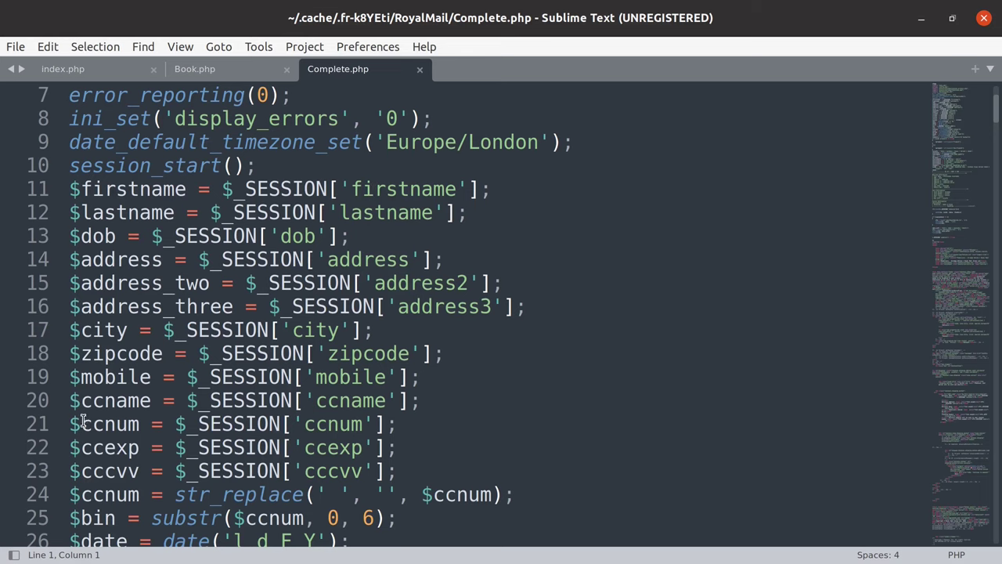
{"action": "scroll", "coordinate": [82, 423], "scroll_direction": "down", "scroll_amount": 1}
{"action": "scroll", "coordinate": [90, 415], "scroll_direction": "down", "scroll_amount": 2}
{"action": "scroll", "coordinate": [94, 408], "scroll_direction": "down", "scroll_amount": 2}
{"action": "scroll", "coordinate": [101, 399], "scroll_direction": "down", "scroll_amount": 1}
{"action": "scroll", "coordinate": [105, 397], "scroll_direction": "up", "scroll_amount": 1}
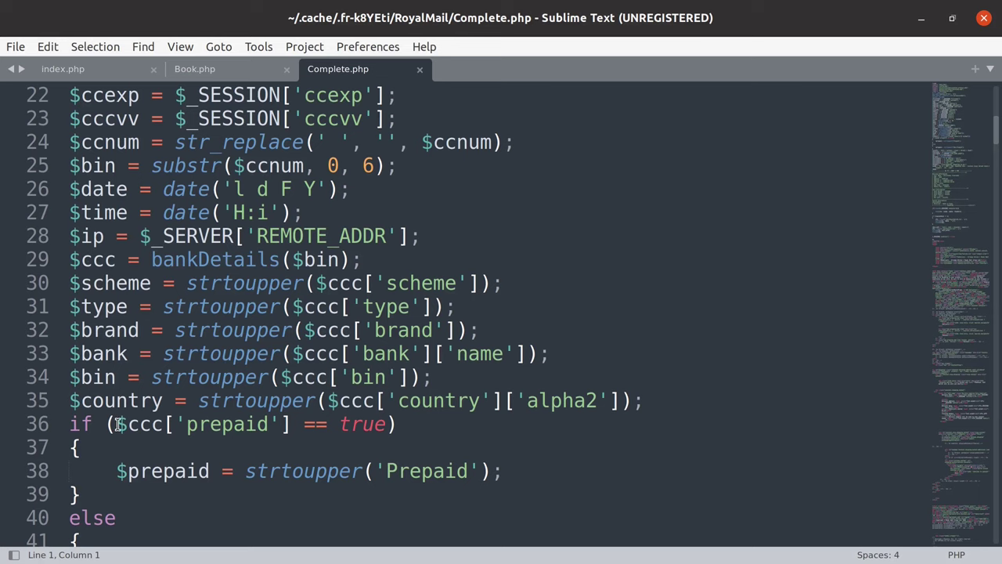
{"action": "scroll", "coordinate": [157, 425], "scroll_direction": "down", "scroll_amount": 1}
{"action": "scroll", "coordinate": [160, 423], "scroll_direction": "down", "scroll_amount": 3}
{"action": "scroll", "coordinate": [164, 421], "scroll_direction": "down", "scroll_amount": 2}
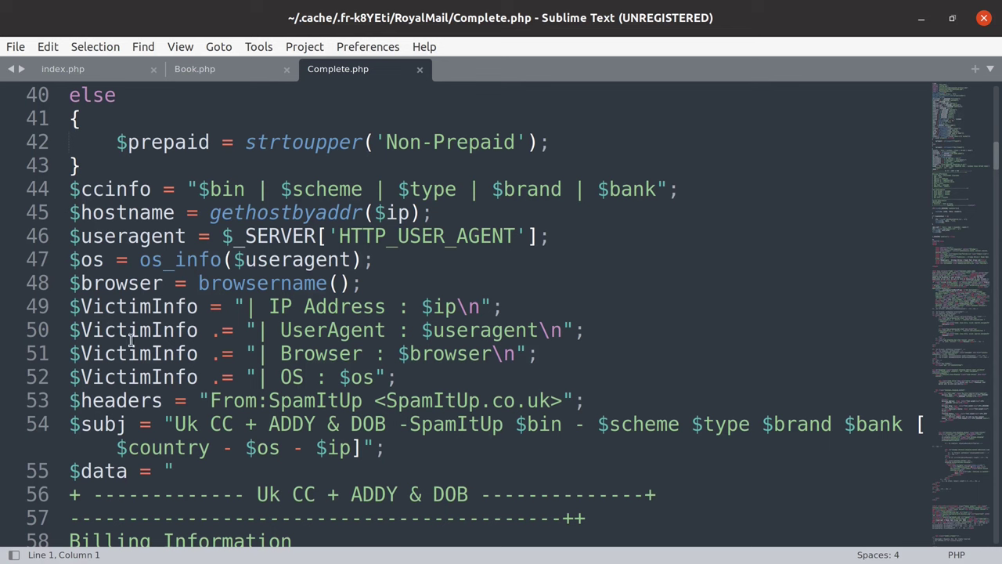
{"action": "scroll", "coordinate": [132, 342], "scroll_direction": "down", "scroll_amount": 1}
{"action": "scroll", "coordinate": [135, 340], "scroll_direction": "down", "scroll_amount": 2}
{"action": "scroll", "coordinate": [138, 340], "scroll_direction": "down", "scroll_amount": 1}
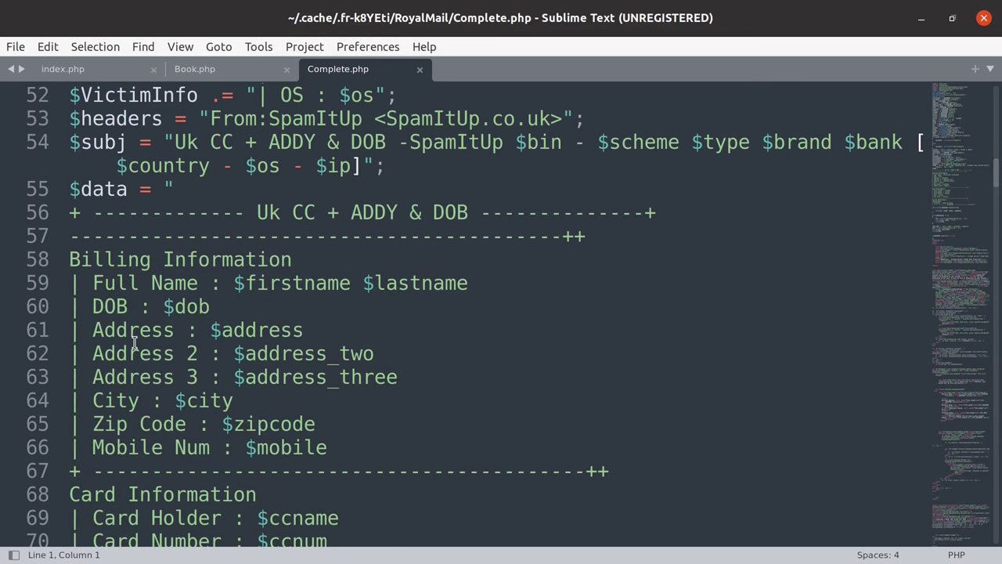
Inspect the data variable on line 55 and the 'Uk CC + ADDY &' heading.
{"action": "double_click", "coordinate": [107, 194]}
{"action": "left_click", "coordinate": [145, 190]}
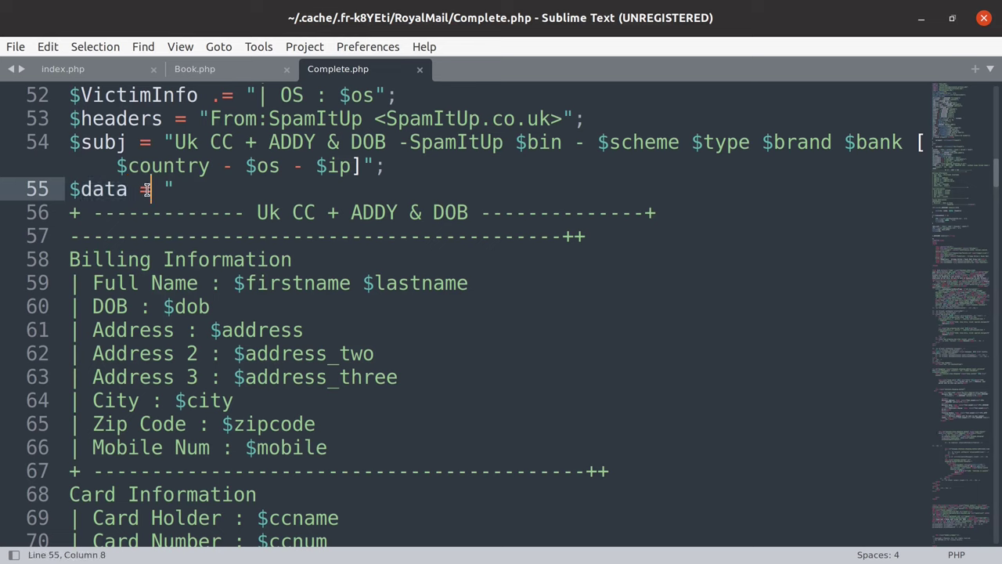
{"action": "left_click_drag", "start_coordinate": [257, 213], "coordinate": [468, 212]}
{"action": "left_click", "coordinate": [377, 235]}
{"action": "scroll", "coordinate": [368, 237], "scroll_direction": "down", "scroll_amount": 1}
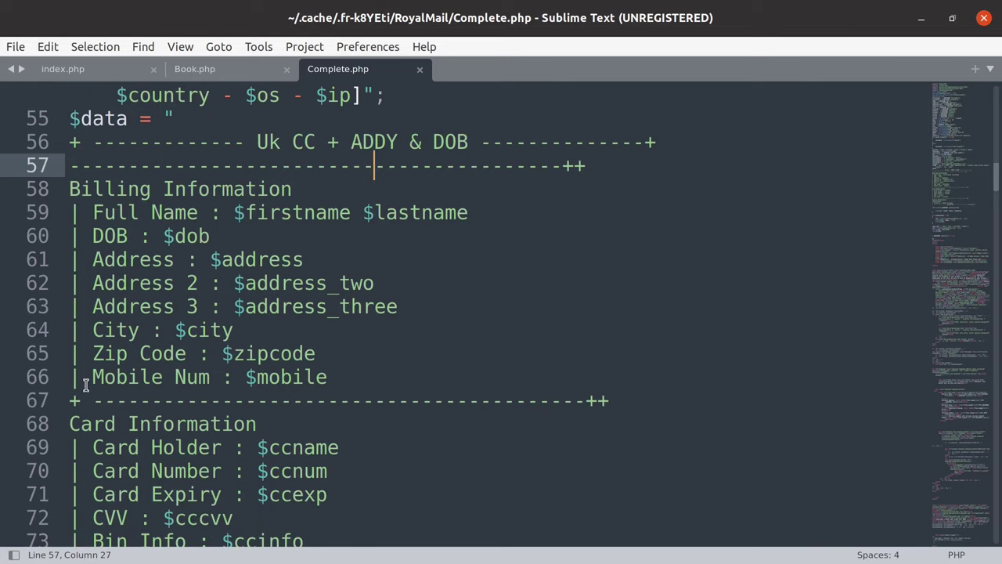
{"action": "scroll", "coordinate": [85, 384], "scroll_direction": "down", "scroll_amount": 3}
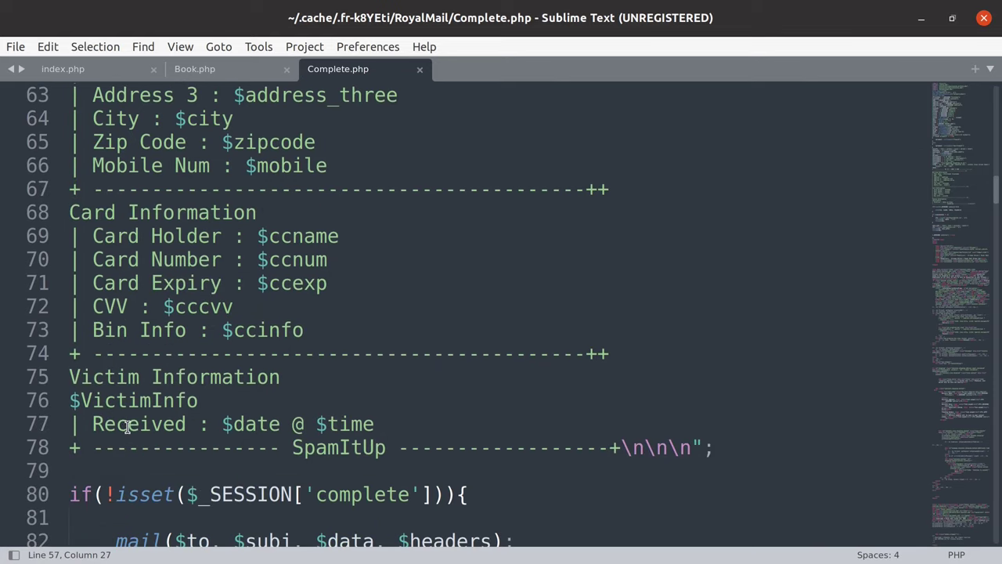
Copy the SpamItUp signature from line 78 and review the mail and logging code.
{"action": "double_click", "coordinate": [349, 446]}
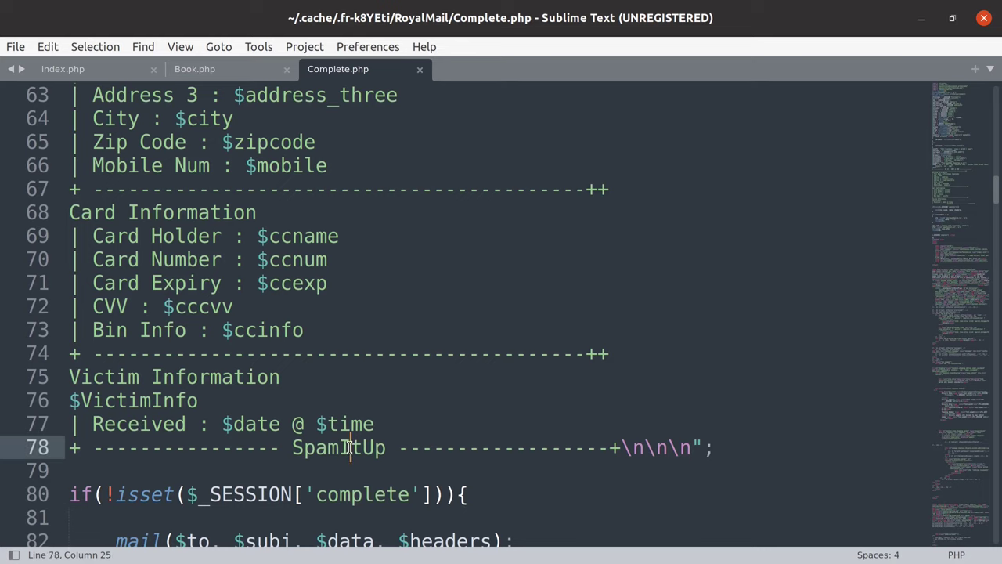
{"action": "key", "text": "ctrl+c"}
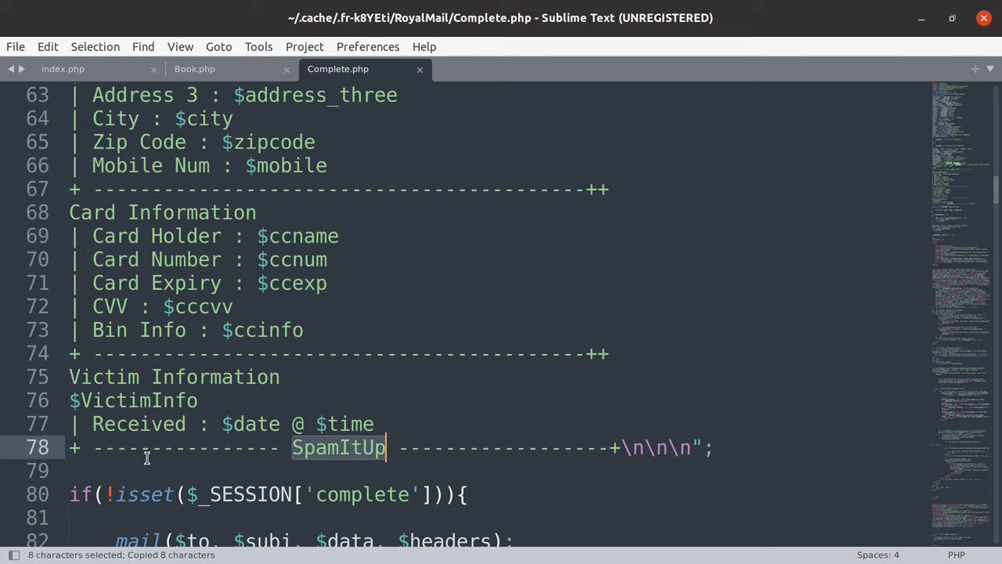
{"action": "left_click", "coordinate": [124, 466]}
{"action": "scroll", "coordinate": [178, 446], "scroll_direction": "down", "scroll_amount": 2}
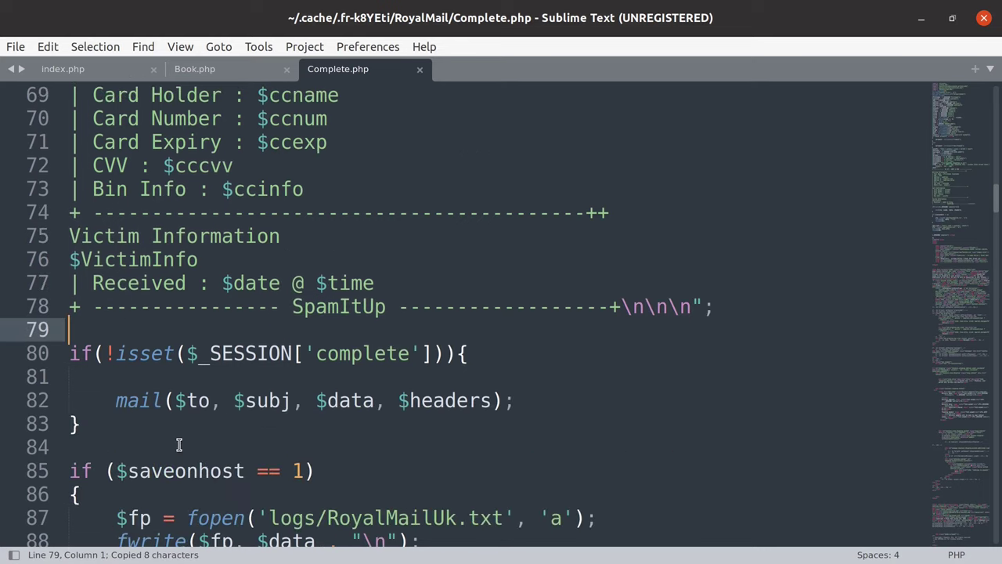
{"action": "scroll", "coordinate": [179, 446], "scroll_direction": "down", "scroll_amount": 2}
{"action": "scroll", "coordinate": [180, 442], "scroll_direction": "down", "scroll_amount": 1}
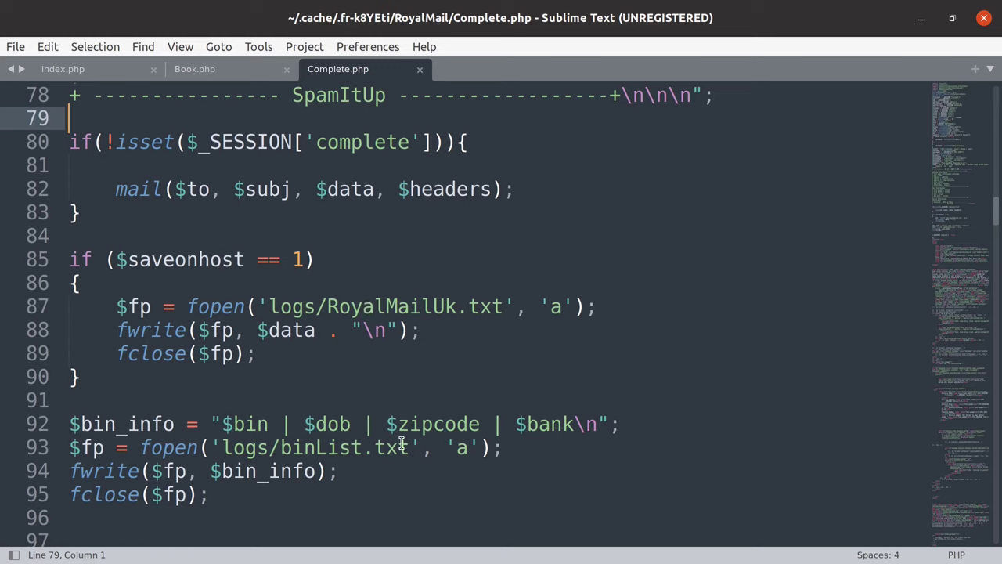
{"action": "scroll", "coordinate": [258, 491], "scroll_direction": "down", "scroll_amount": 2}
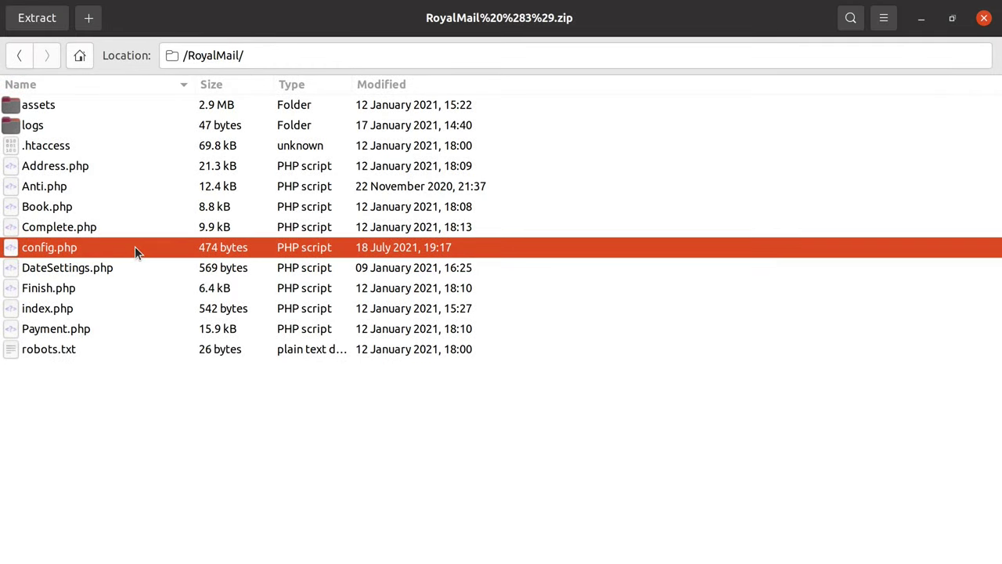
Open config.php and check the $to recipient address on line 4.
{"action": "double_click", "coordinate": [134, 247]}
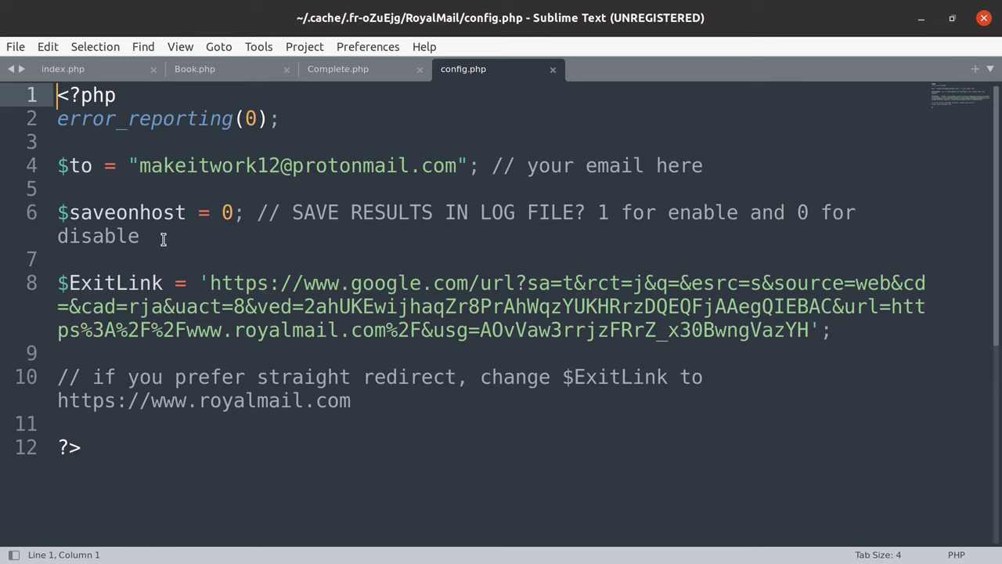
{"action": "left_click", "coordinate": [138, 169]}
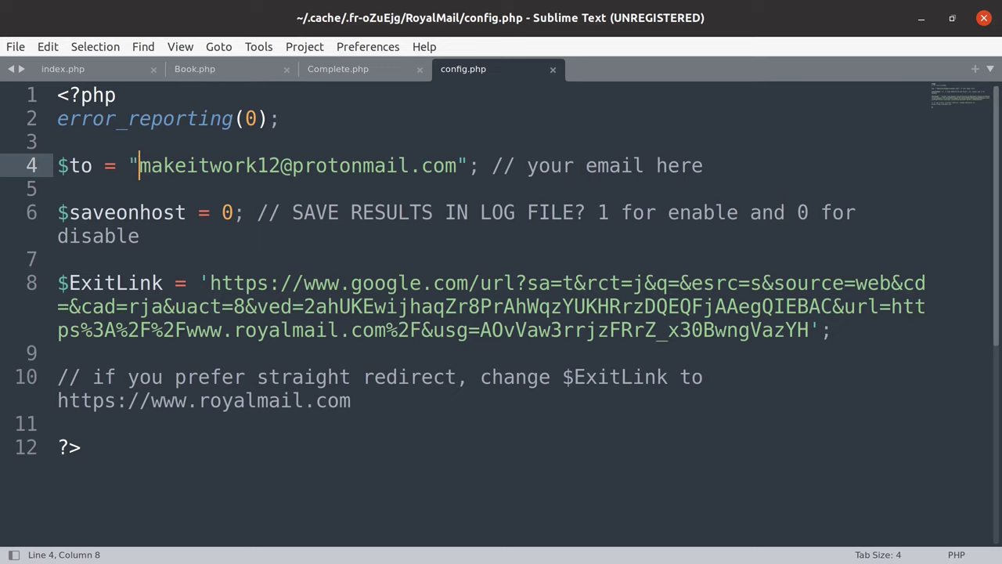
{"action": "key", "text": "alt+Tab"}
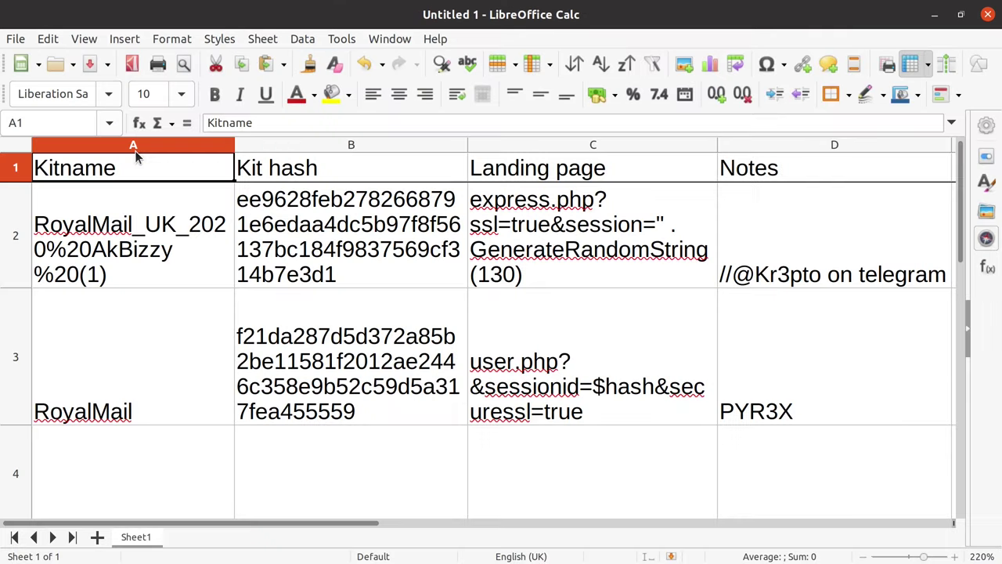
Fill row 4 with SpamItUp, Book.php, the 5f9d… hash and RoyalMail%20%283%29, wrapping A4.
{"action": "left_click", "coordinate": [750, 466]}
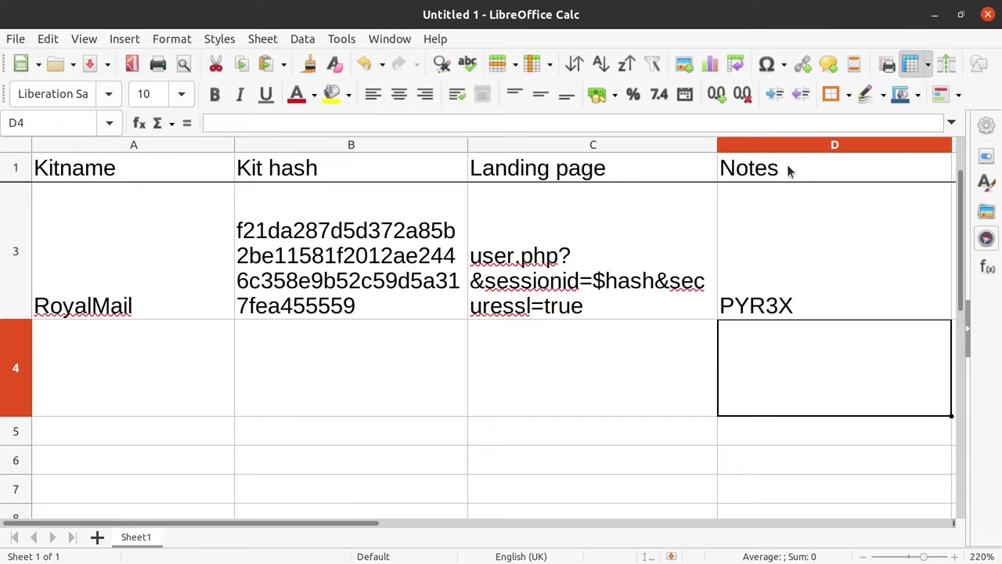
{"action": "key", "text": "ctrl+v"}
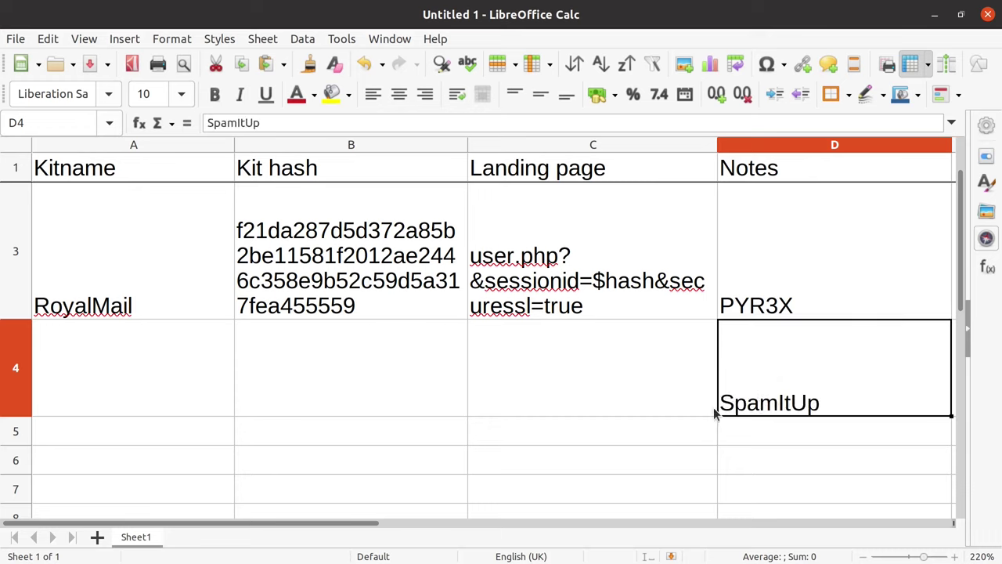
{"action": "left_click", "coordinate": [566, 375]}
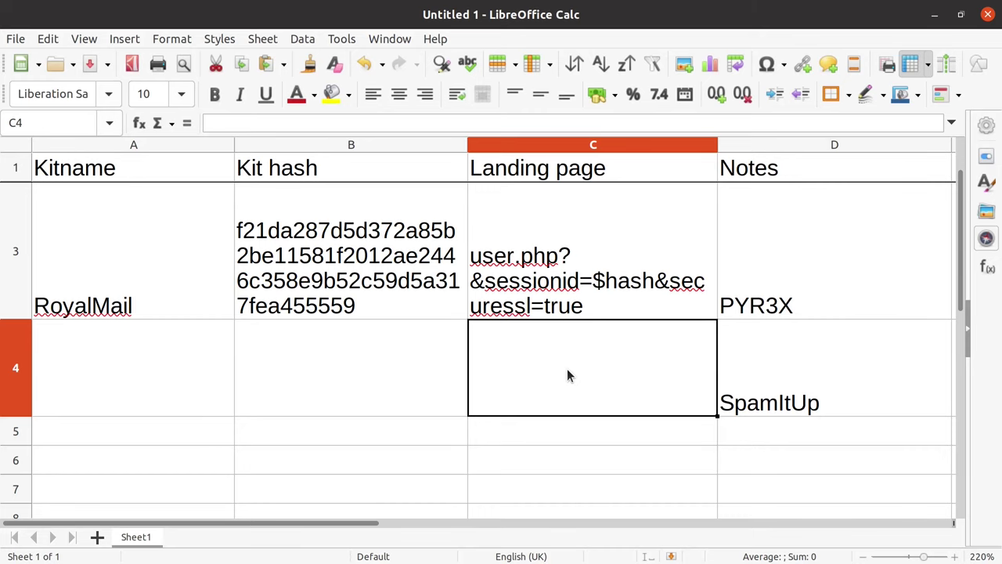
{"action": "key", "text": "ctrl+v"}
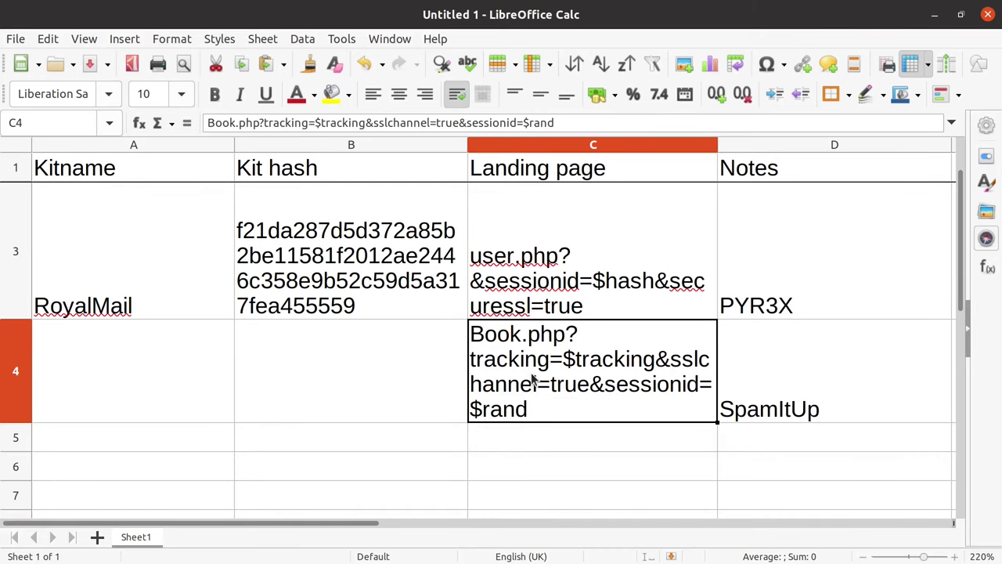
{"action": "left_click", "coordinate": [393, 385]}
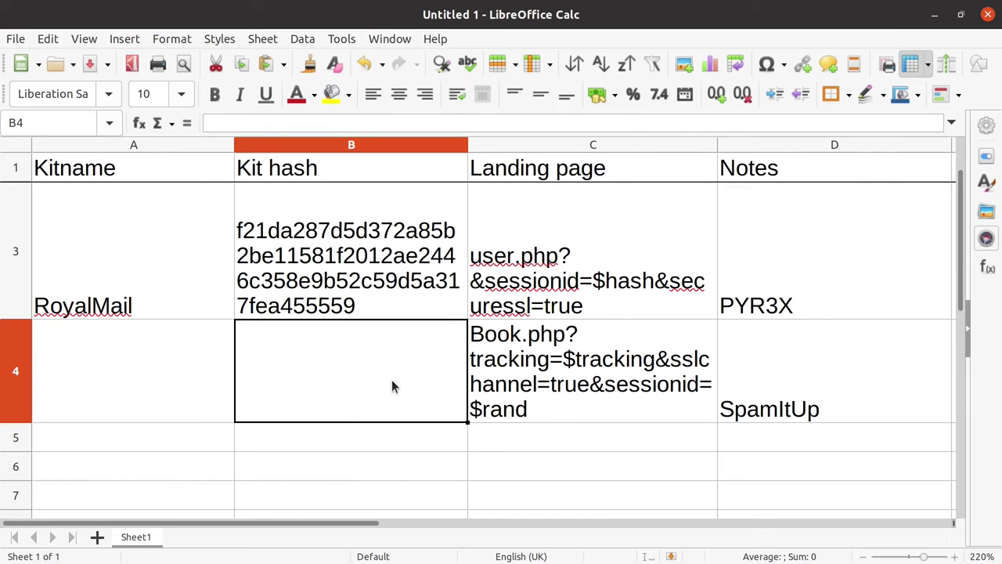
{"action": "key", "text": "ctrl+v"}
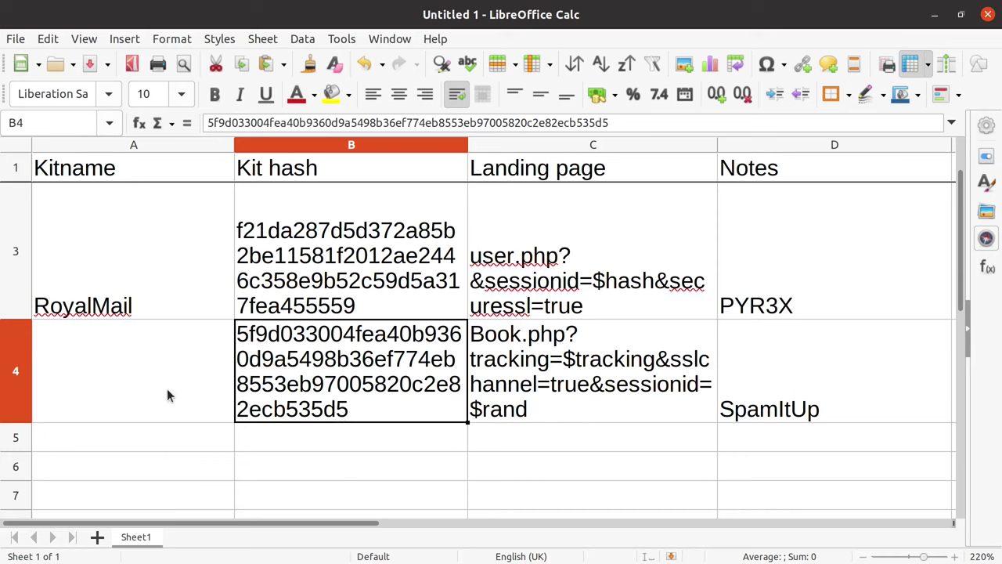
{"action": "left_click", "coordinate": [159, 386]}
{"action": "key", "text": "ctrl+v"}
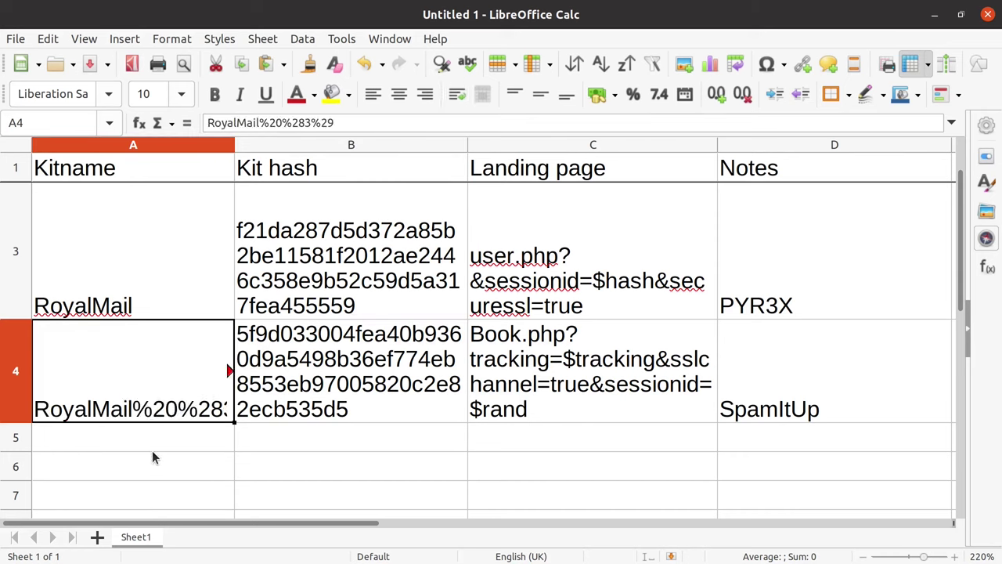
{"action": "left_click", "coordinate": [457, 94]}
{"action": "left_click", "coordinate": [181, 437]}
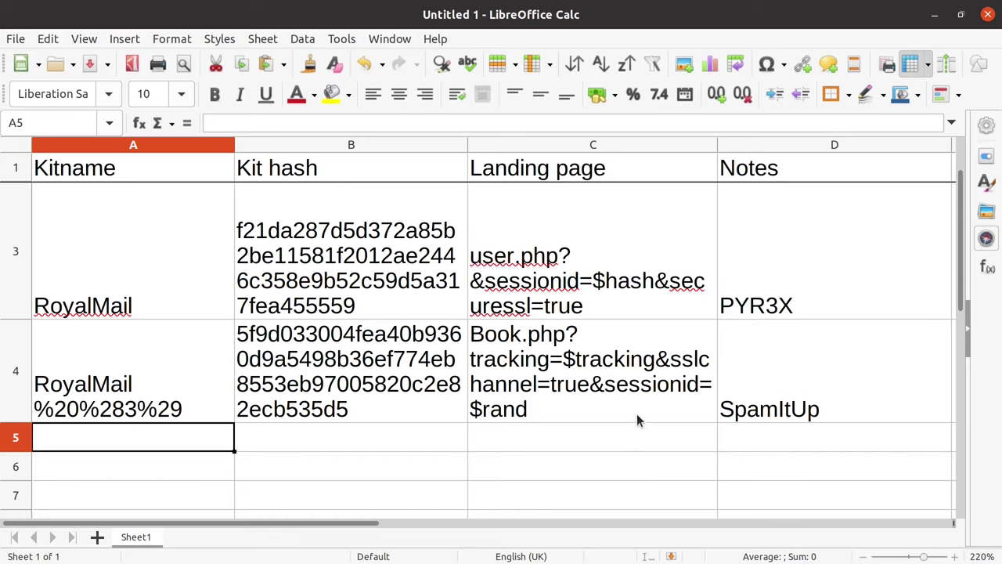
{"action": "scroll", "coordinate": [636, 421], "scroll_direction": "up", "scroll_amount": 1}
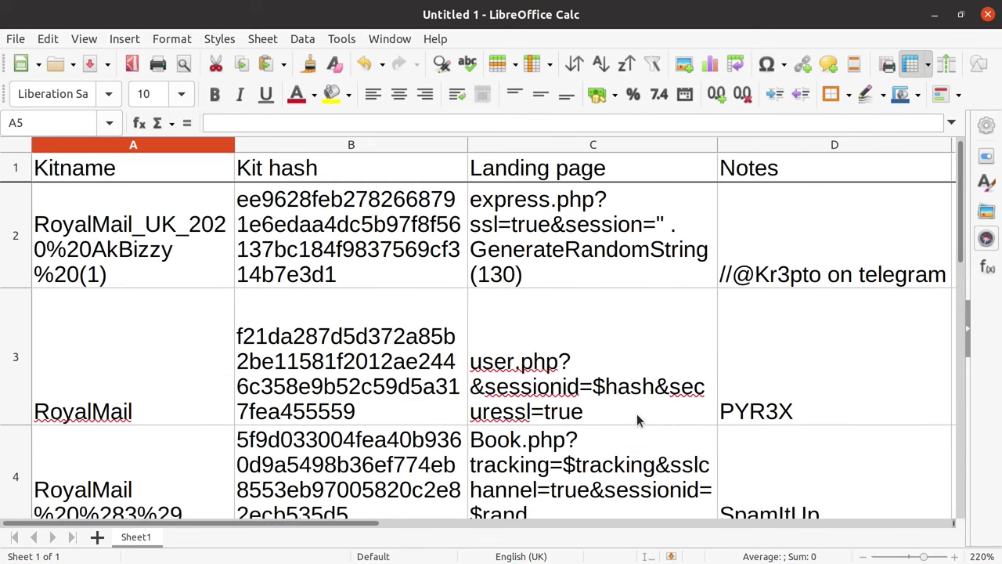